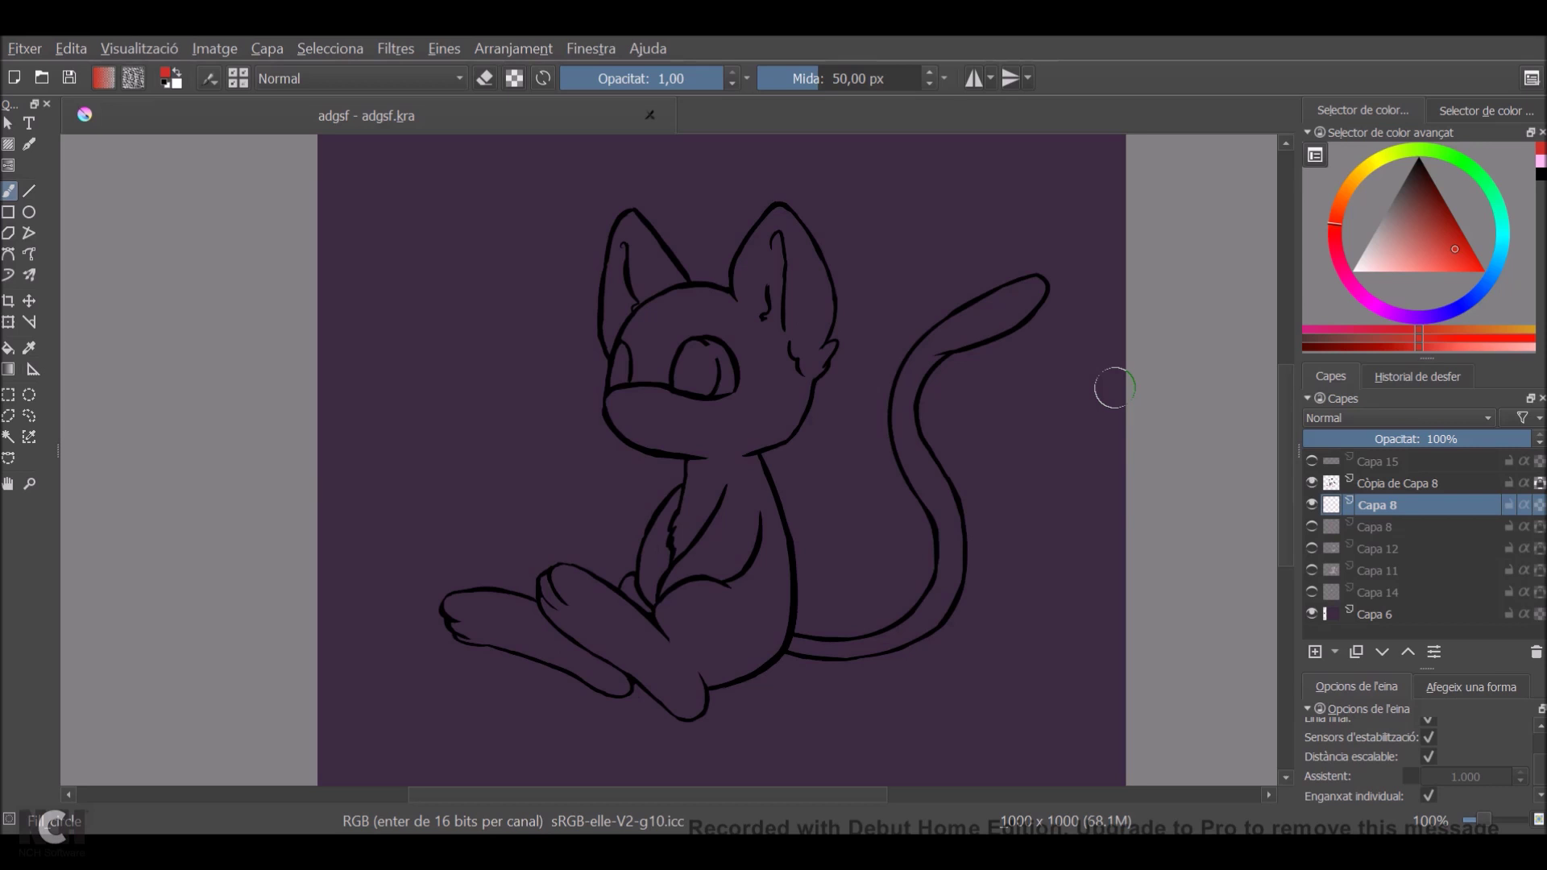
Magic-wand the cat's head and body interior and fill it with flat red.
{"action": "left_click", "coordinate": [8, 436]}
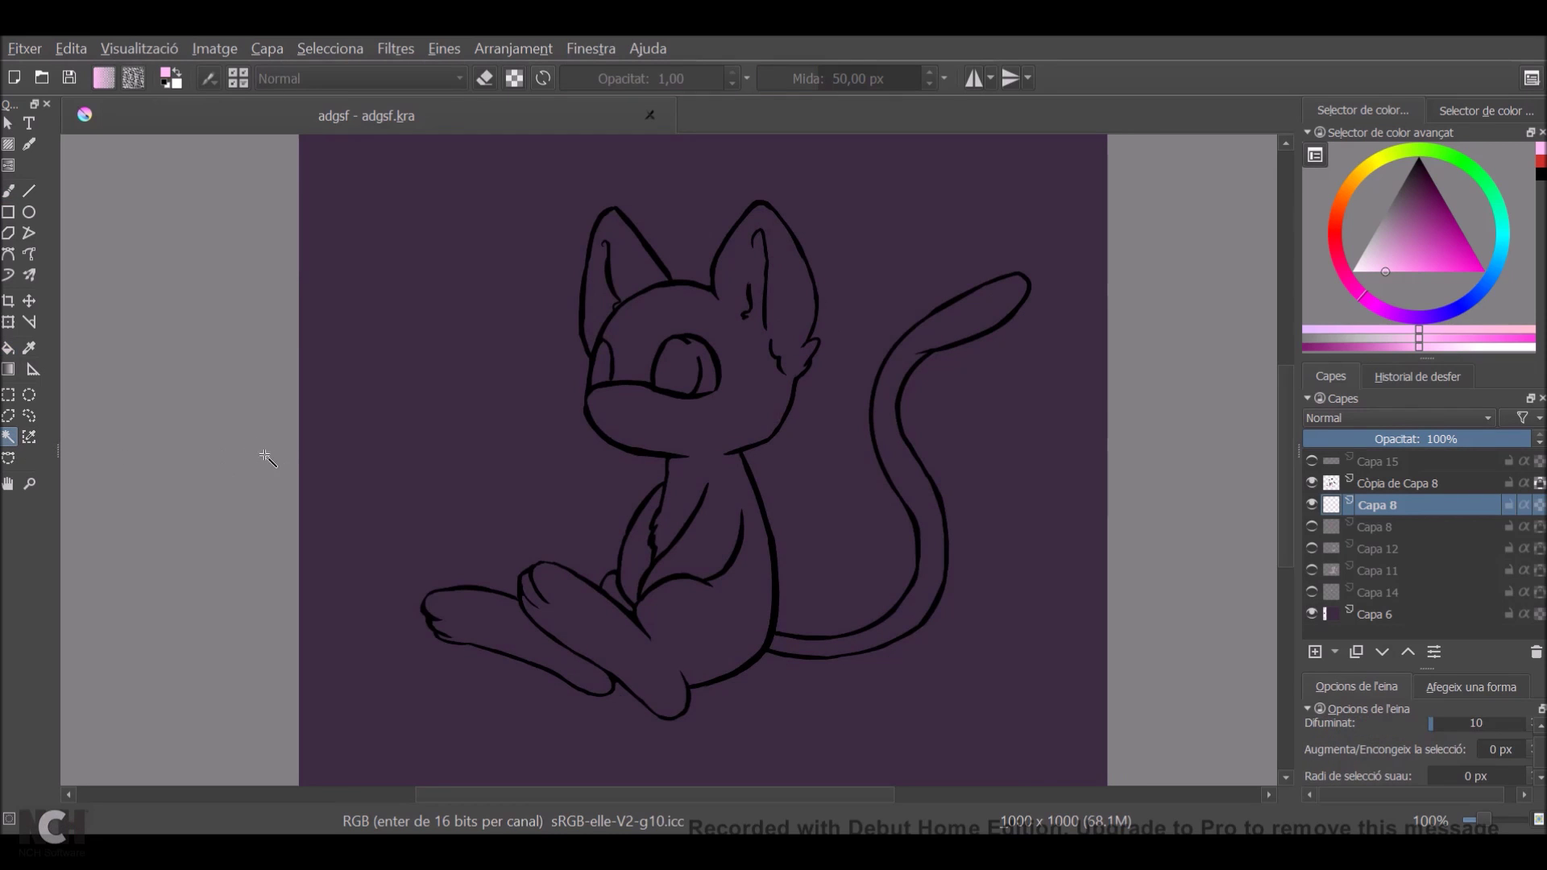
{"action": "left_click", "coordinate": [746, 421]}
{"action": "left_click", "coordinate": [8, 348]}
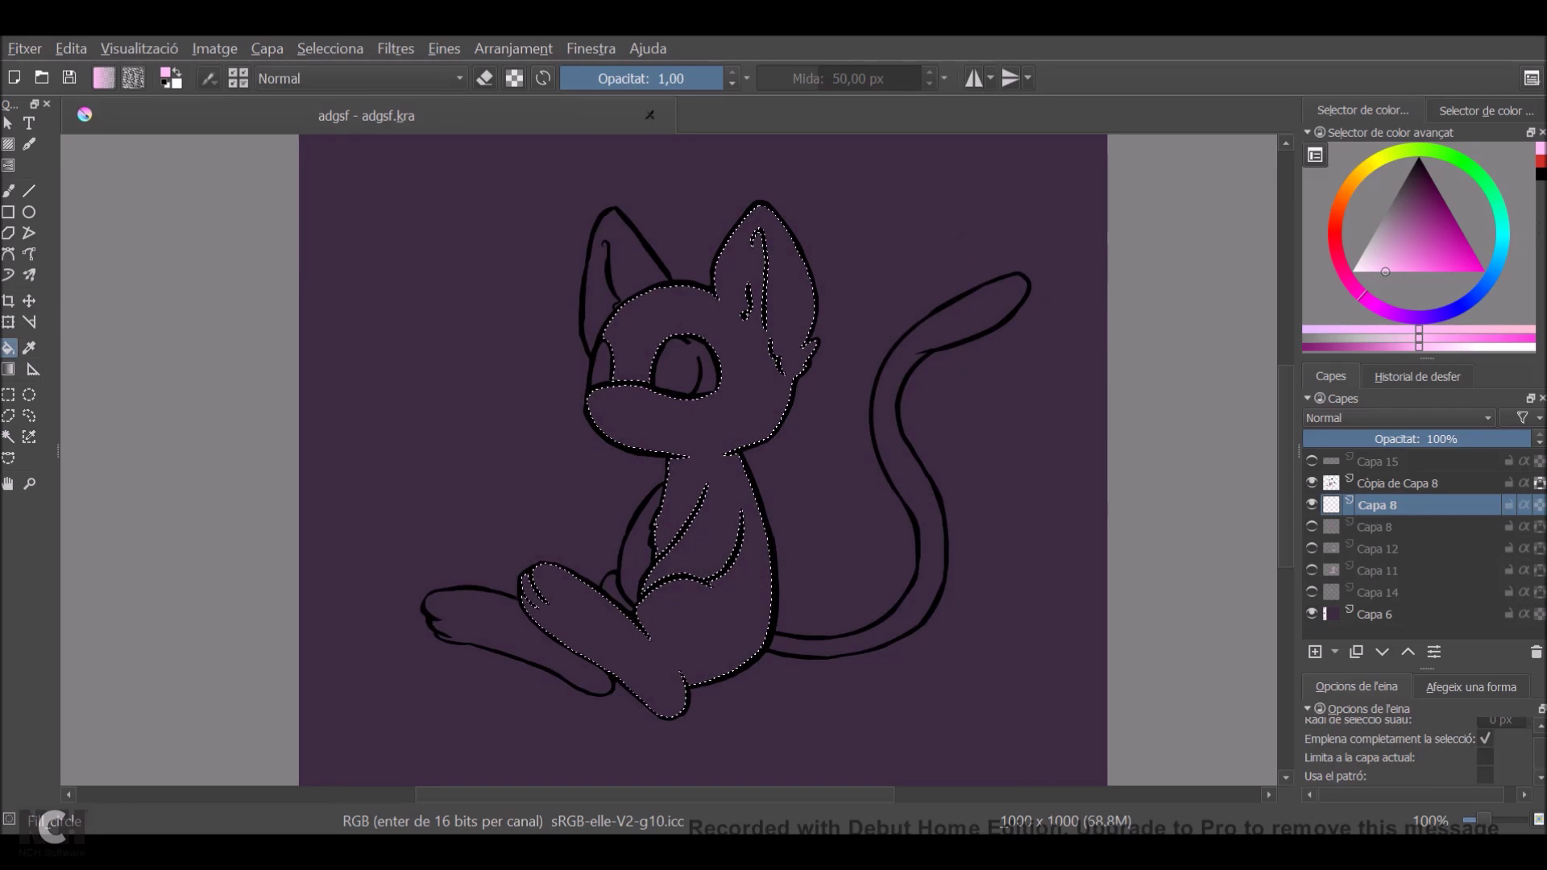
{"action": "key", "text": "x"}
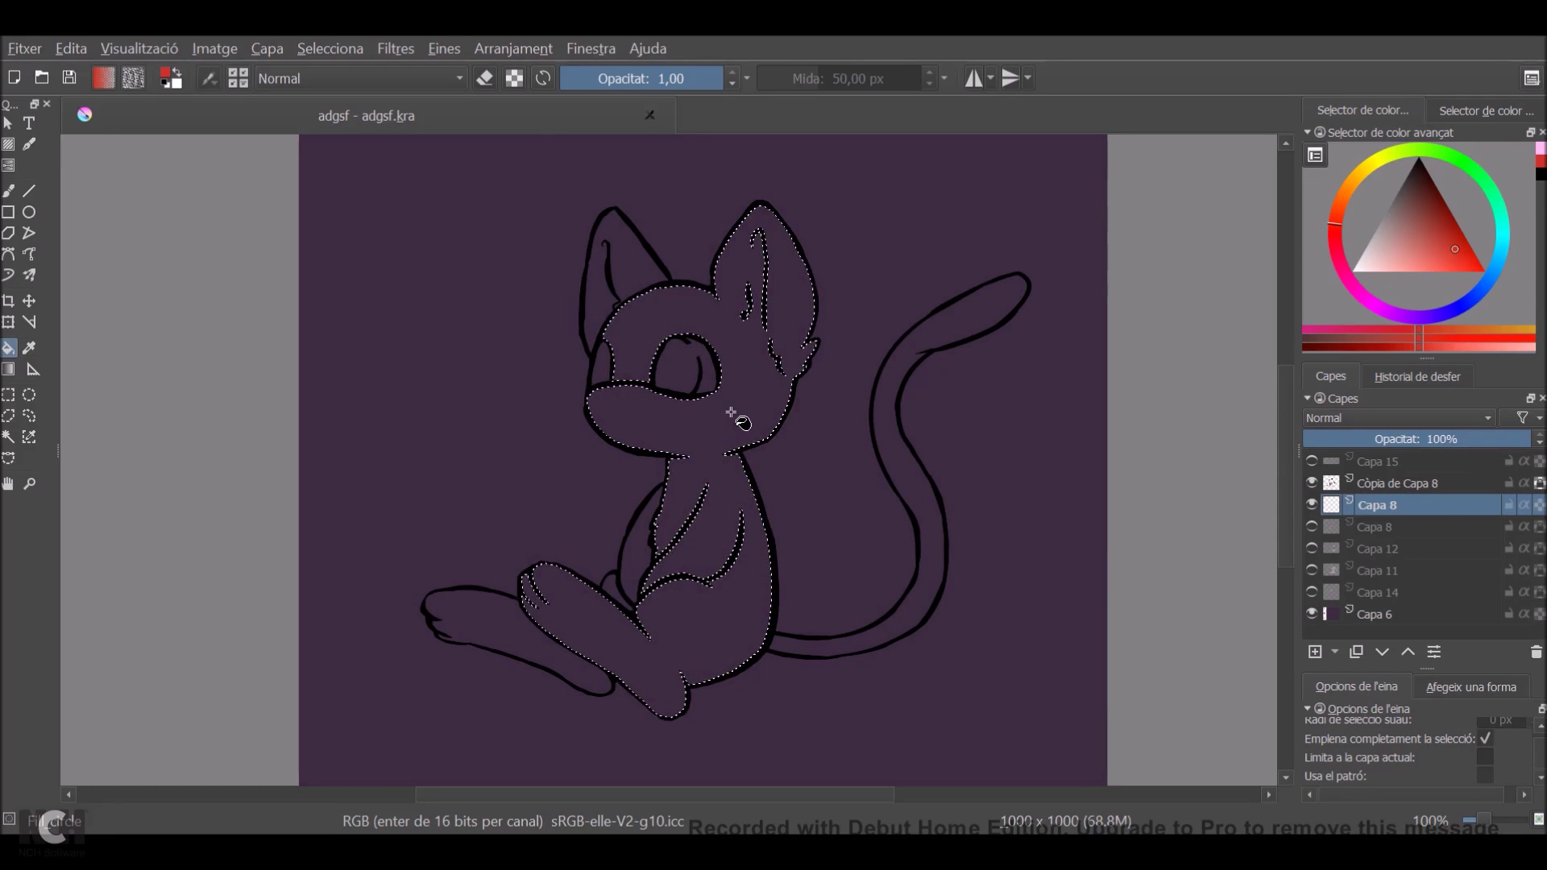
{"action": "left_click", "coordinate": [733, 414]}
Hide the purple background layer Capa 6.
{"action": "left_click", "coordinate": [1311, 614]}
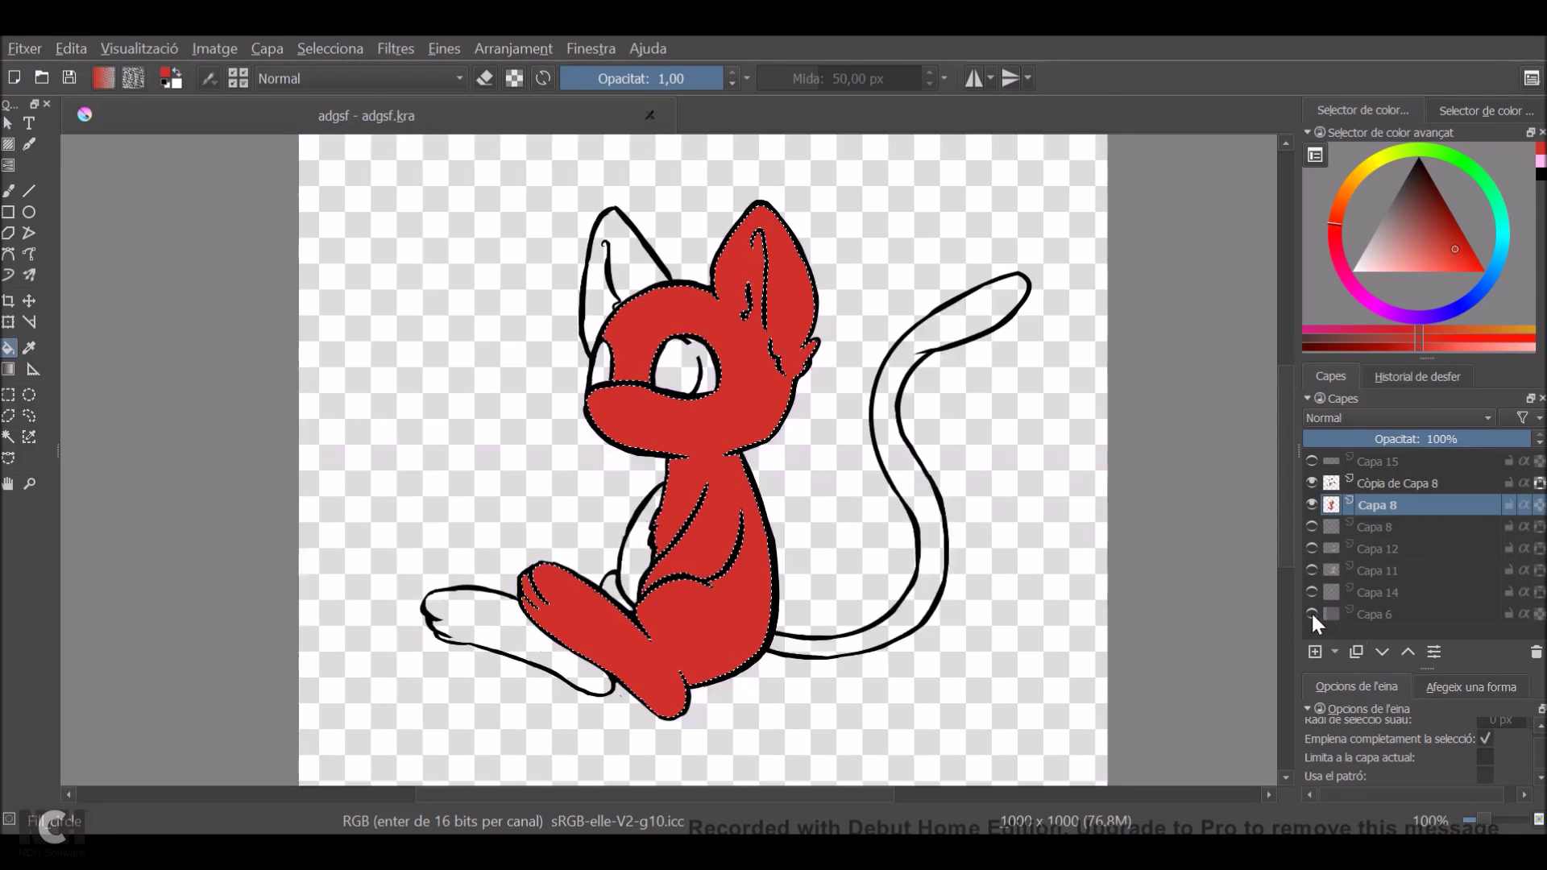
{"action": "scroll", "coordinate": [856, 563], "scroll_direction": "up", "scroll_amount": 4}
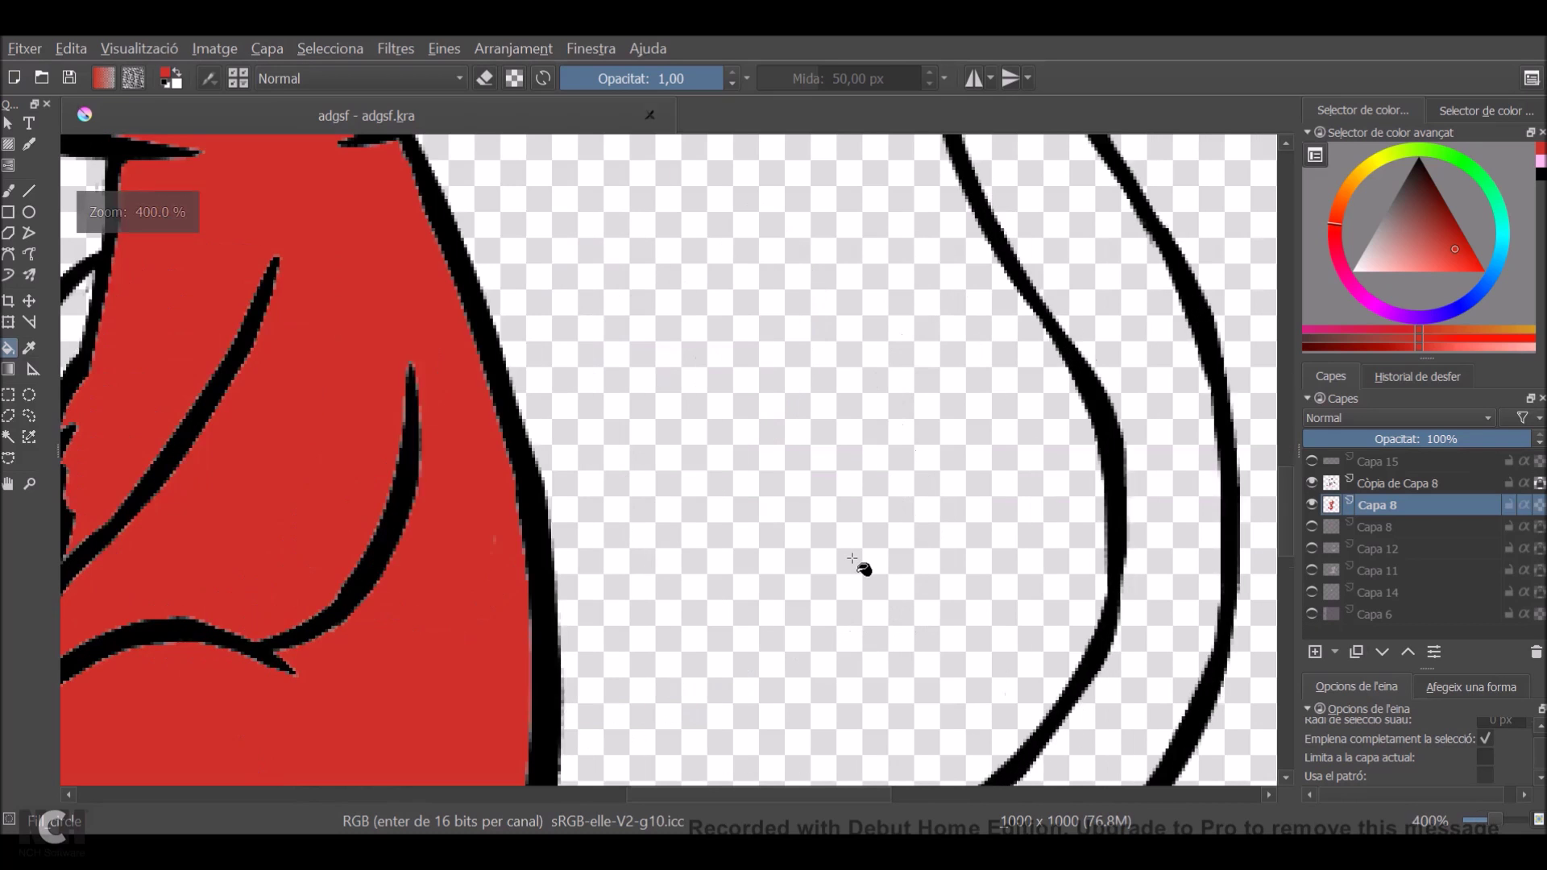
{"action": "scroll", "coordinate": [851, 552], "scroll_direction": "up", "scroll_amount": 3}
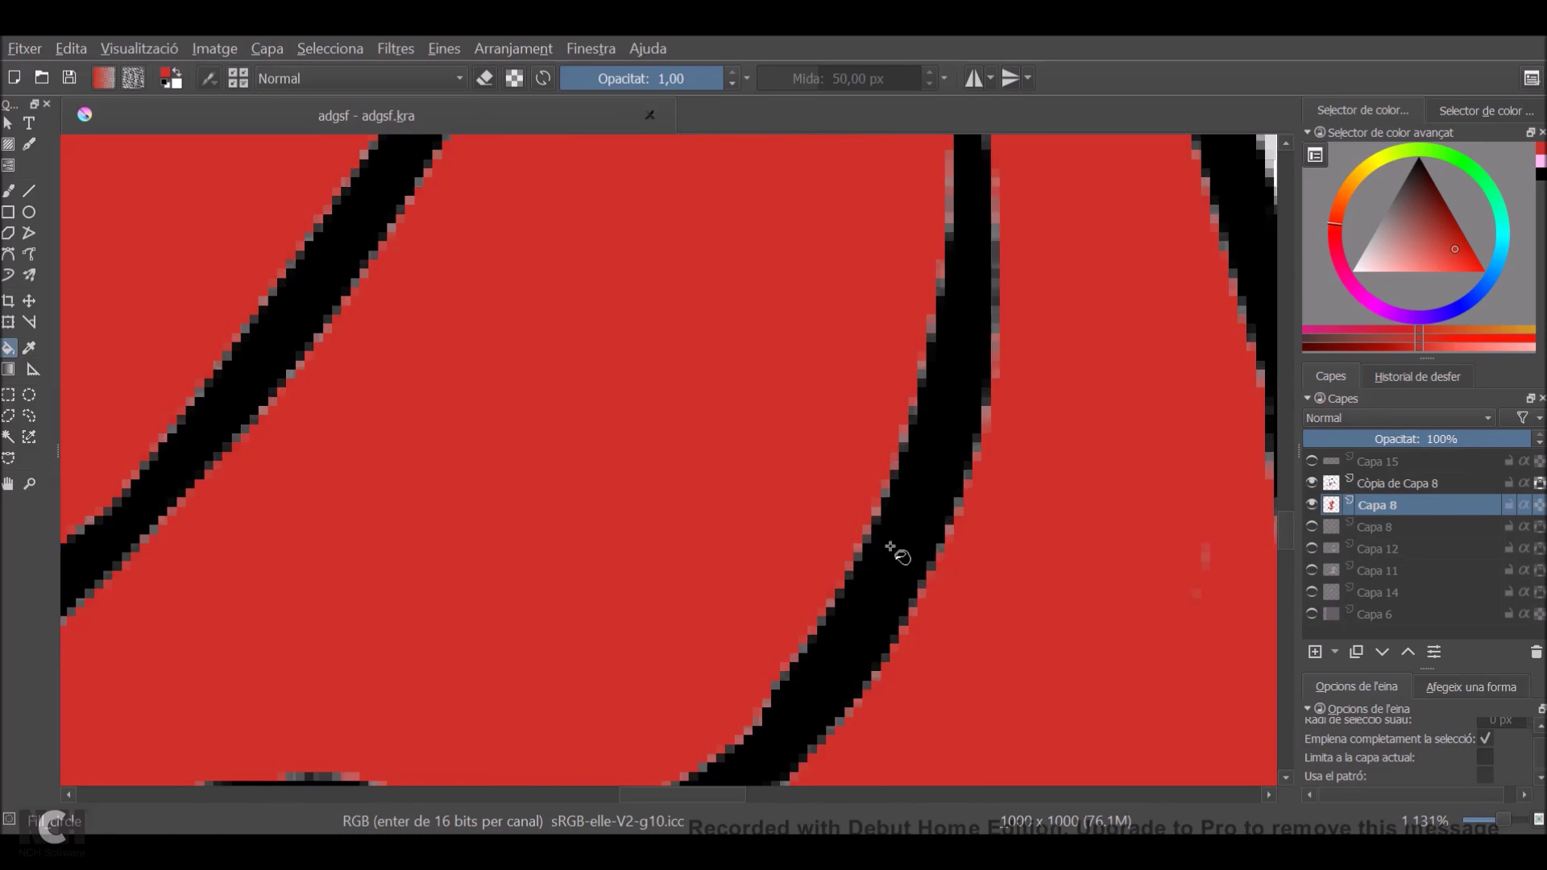
{"action": "key", "text": "b"}
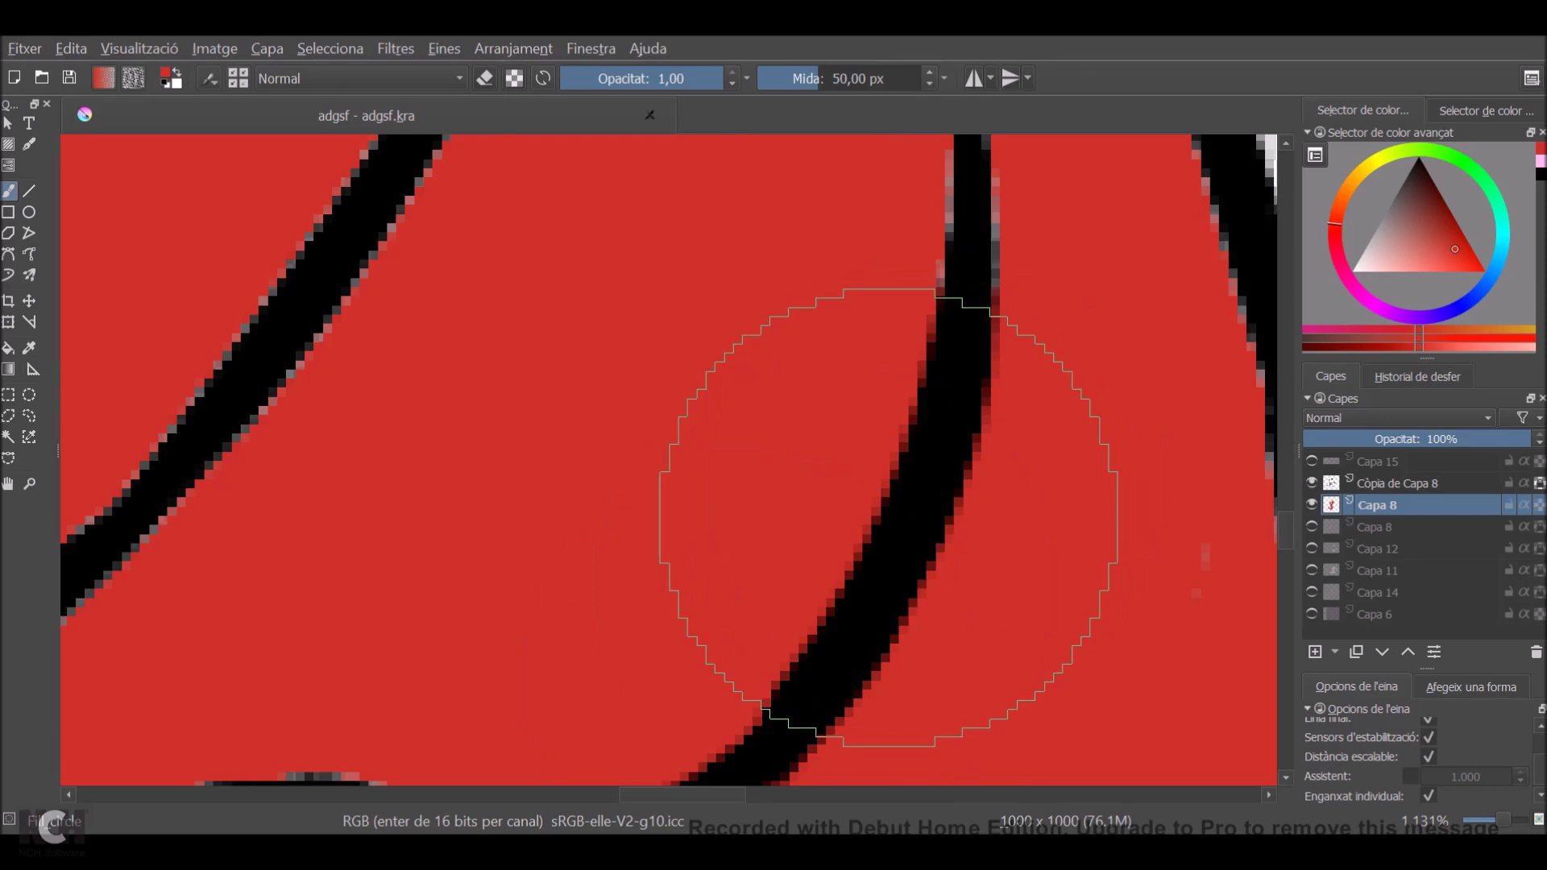
Inspect the red fill up close, then undo it on Capa 8.
{"action": "scroll", "coordinate": [888, 516], "scroll_direction": "down", "scroll_amount": 2}
{"action": "scroll", "coordinate": [863, 534], "scroll_direction": "up", "scroll_amount": 1}
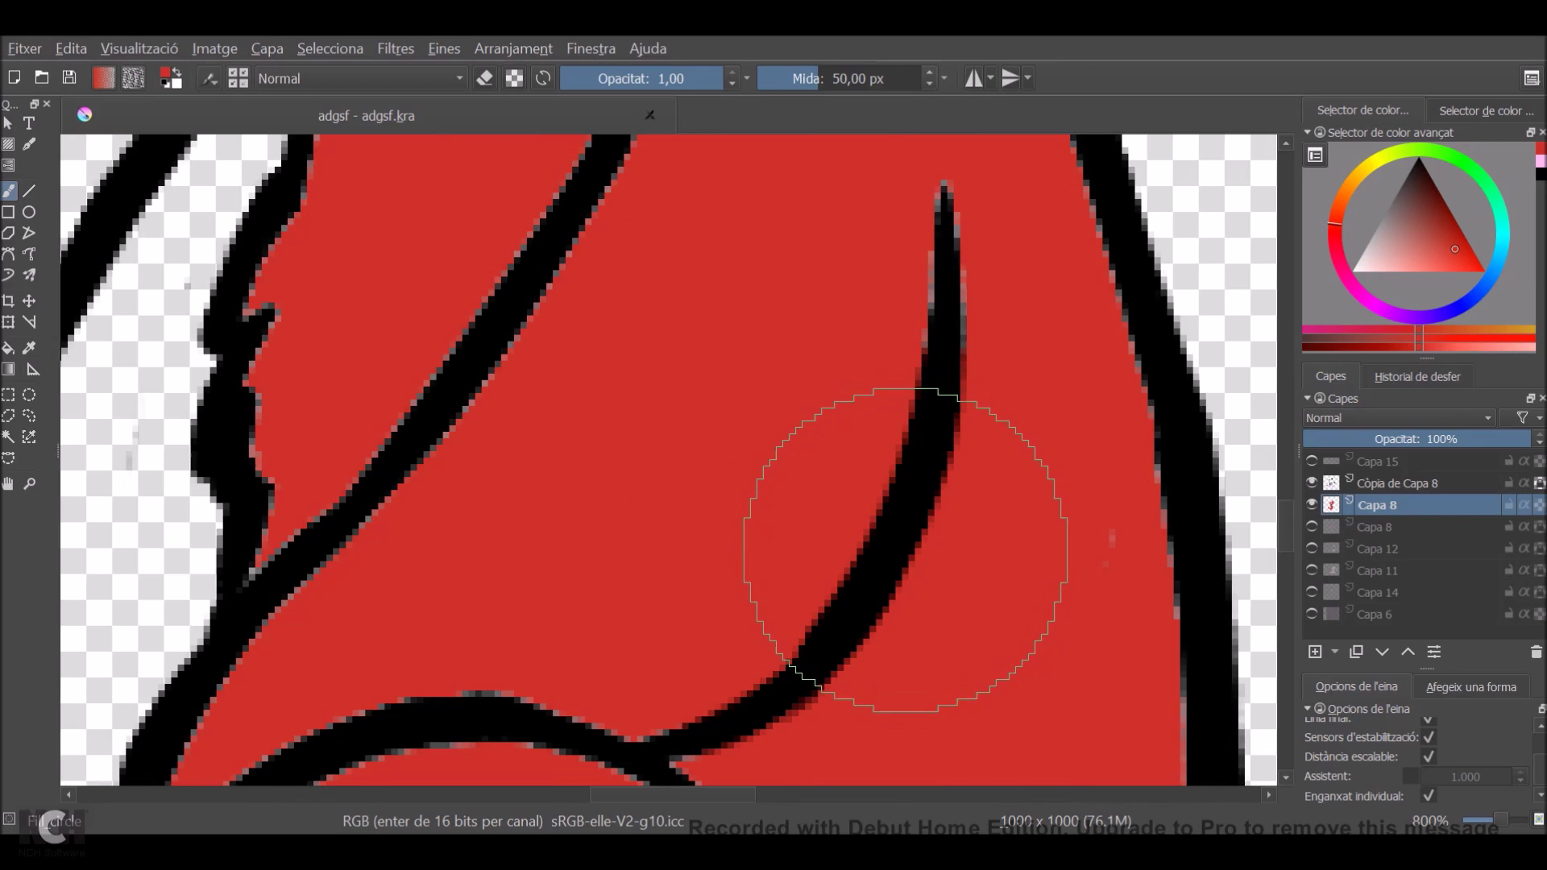
{"action": "scroll", "coordinate": [568, 503], "scroll_direction": "down", "scroll_amount": 4}
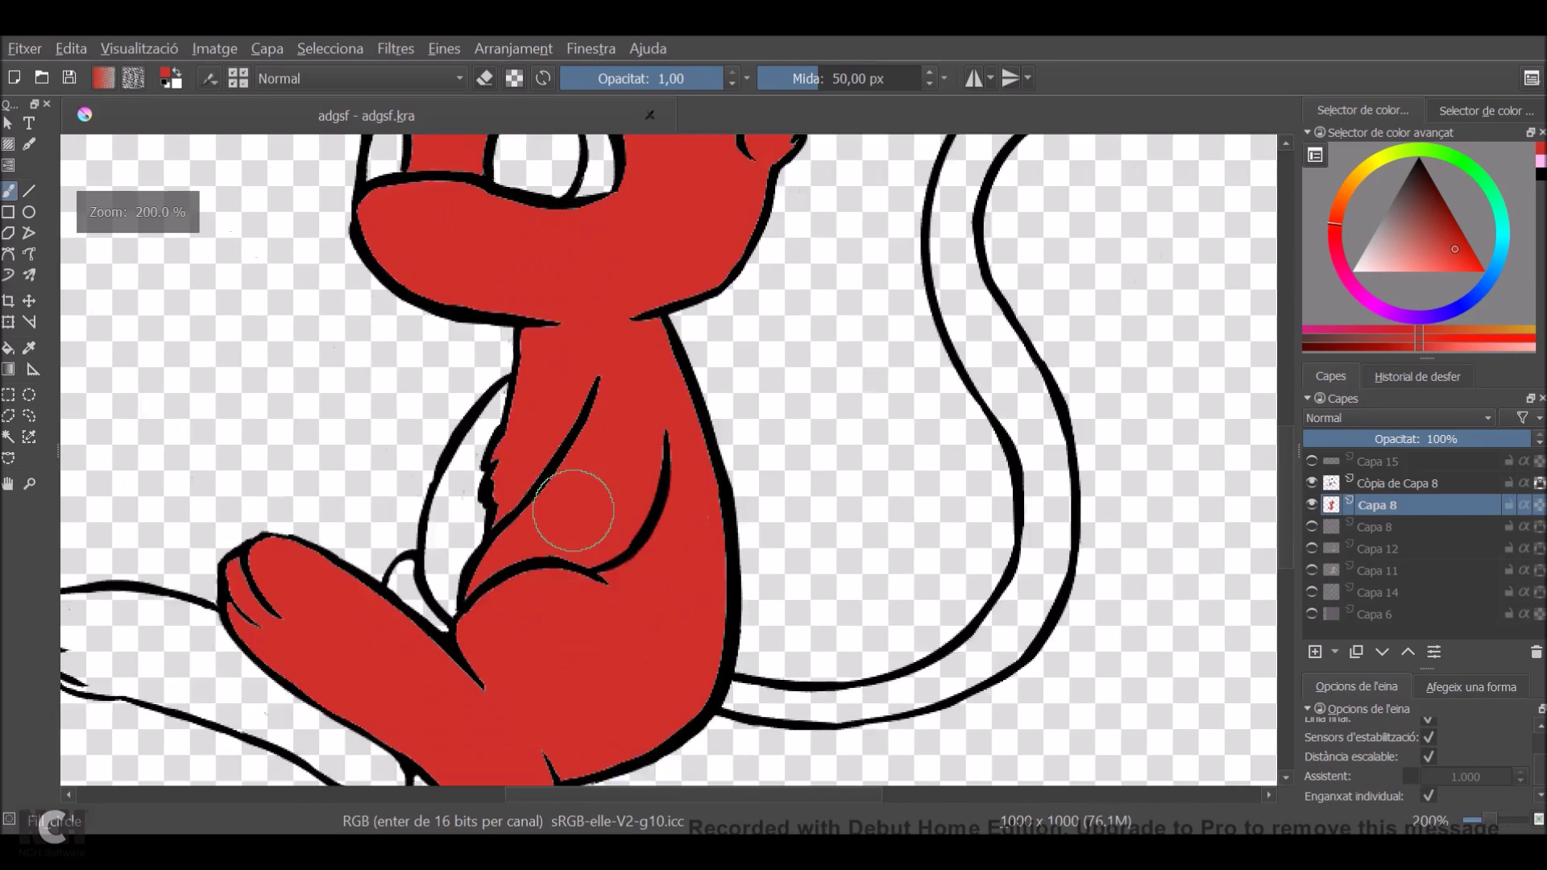
{"action": "scroll", "coordinate": [573, 511], "scroll_direction": "down", "scroll_amount": 1}
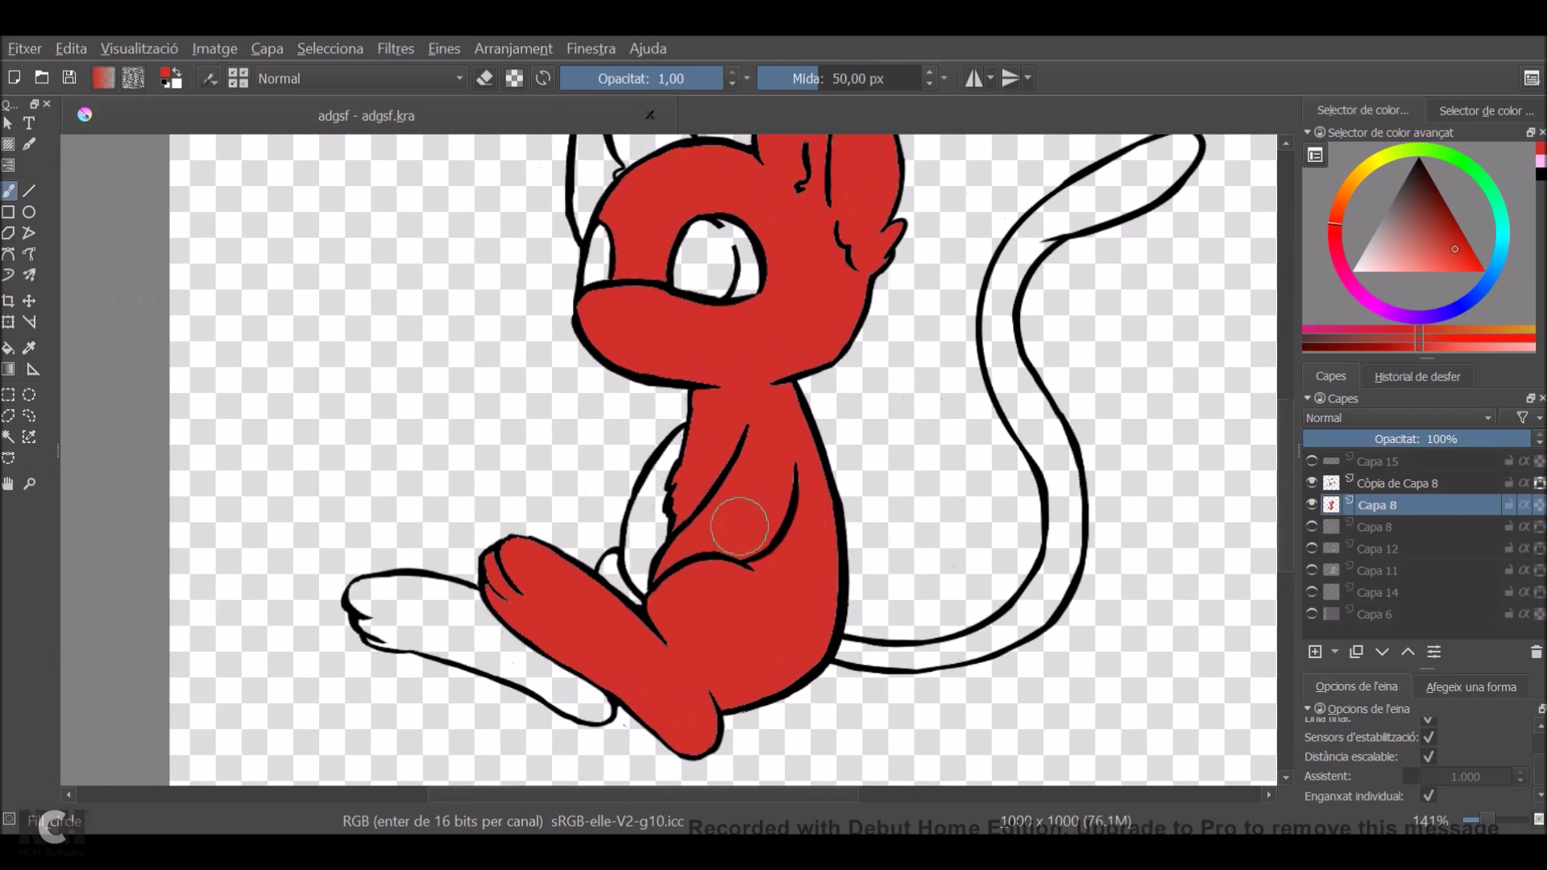
{"action": "scroll", "coordinate": [805, 427], "scroll_direction": "up", "scroll_amount": 3}
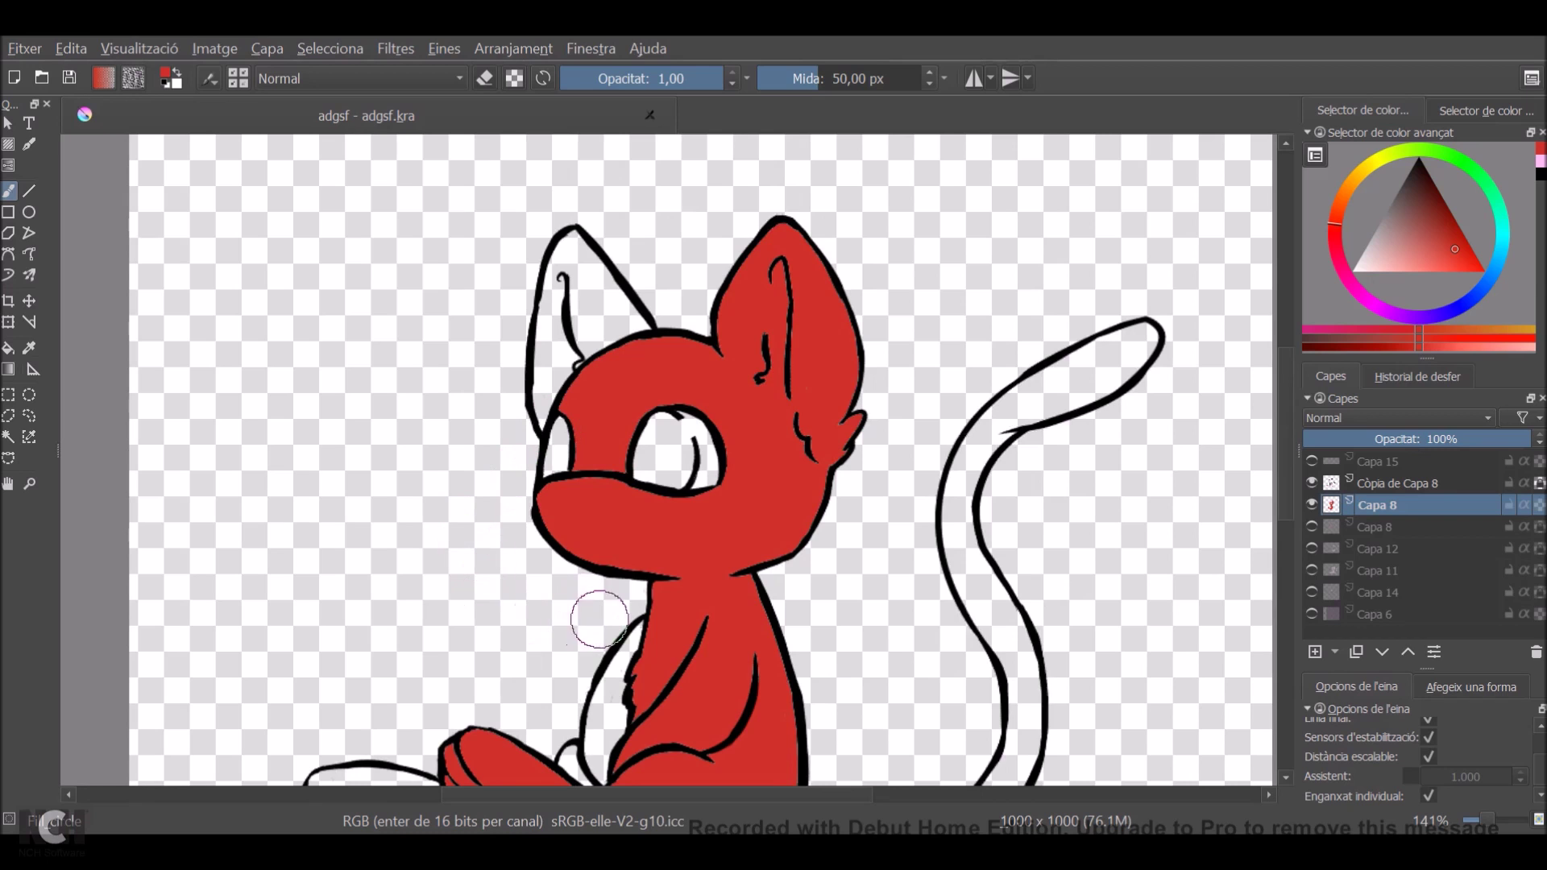
{"action": "scroll", "coordinate": [753, 536], "scroll_direction": "down", "scroll_amount": 4}
{"action": "scroll", "coordinate": [762, 551], "scroll_direction": "down", "scroll_amount": 2}
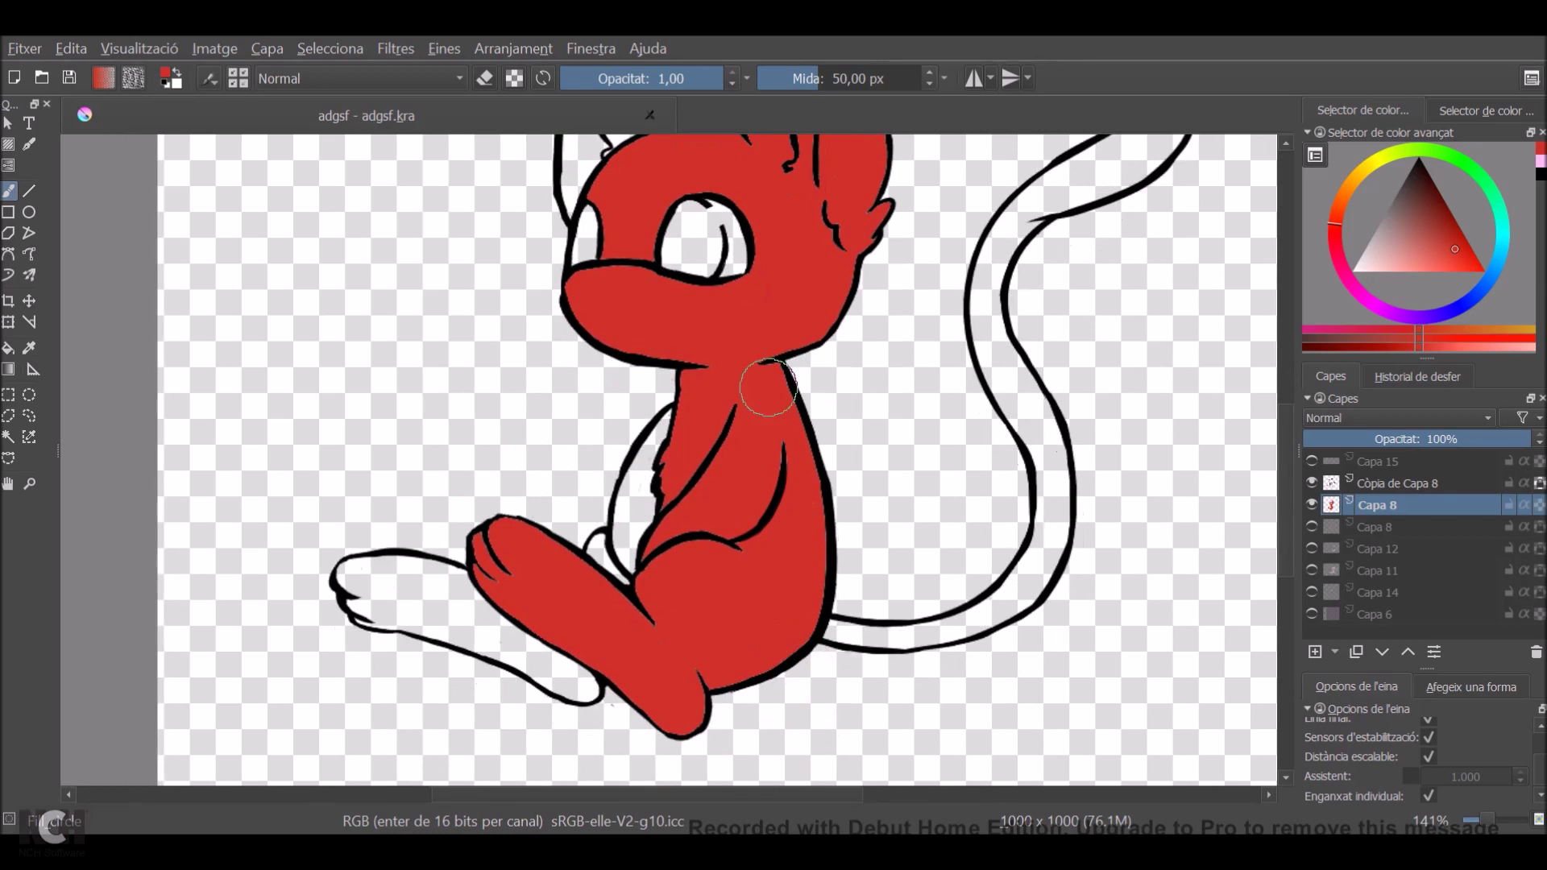
{"action": "scroll", "coordinate": [779, 465], "scroll_direction": "up", "scroll_amount": 1}
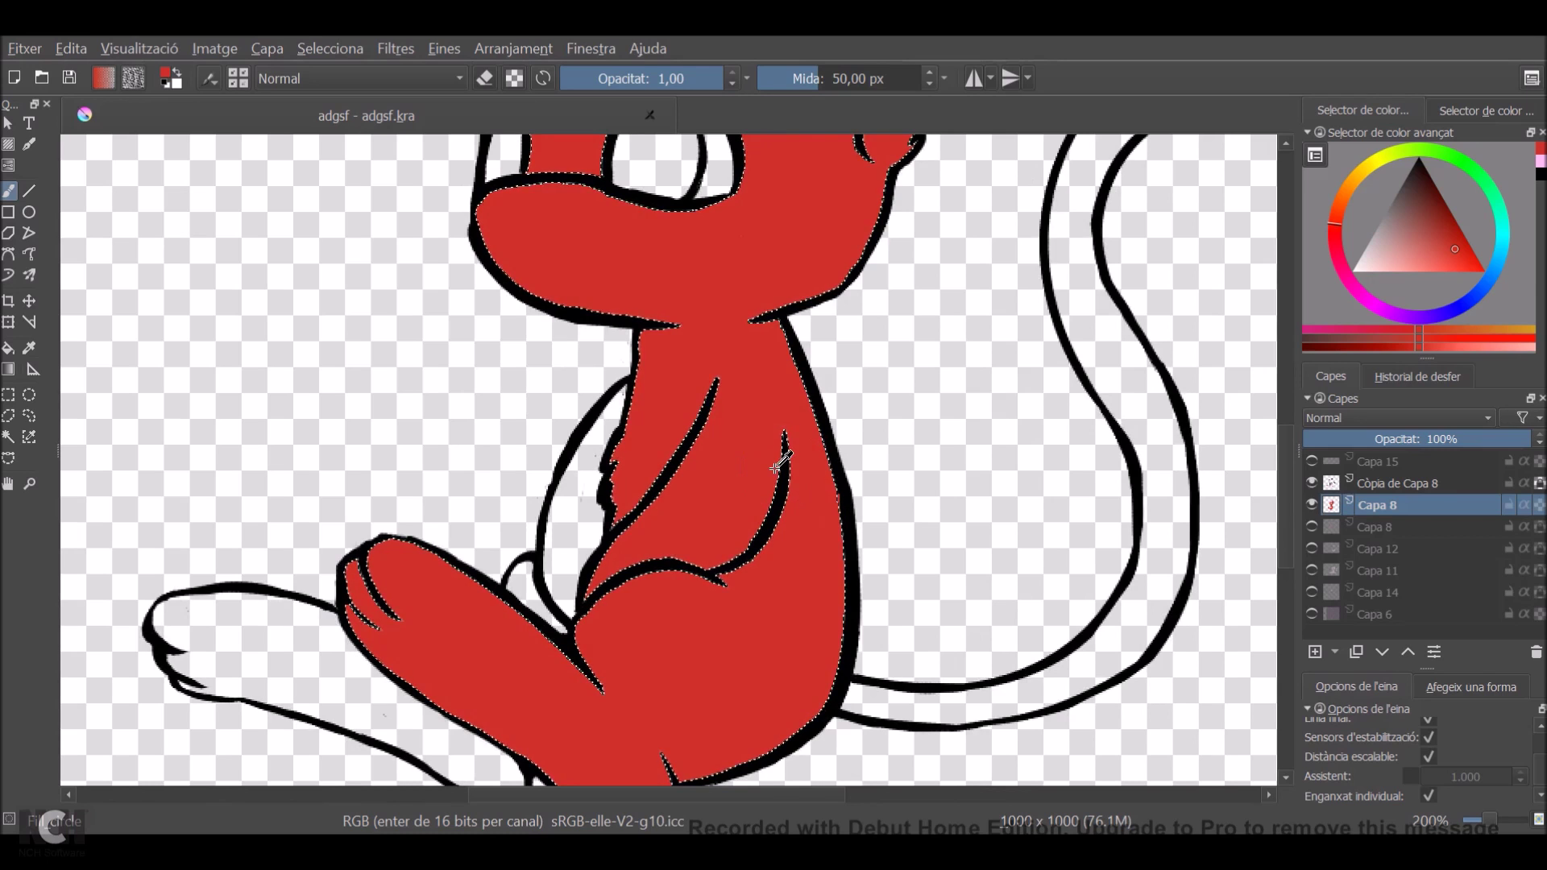
{"action": "key", "text": "ctrl+z"}
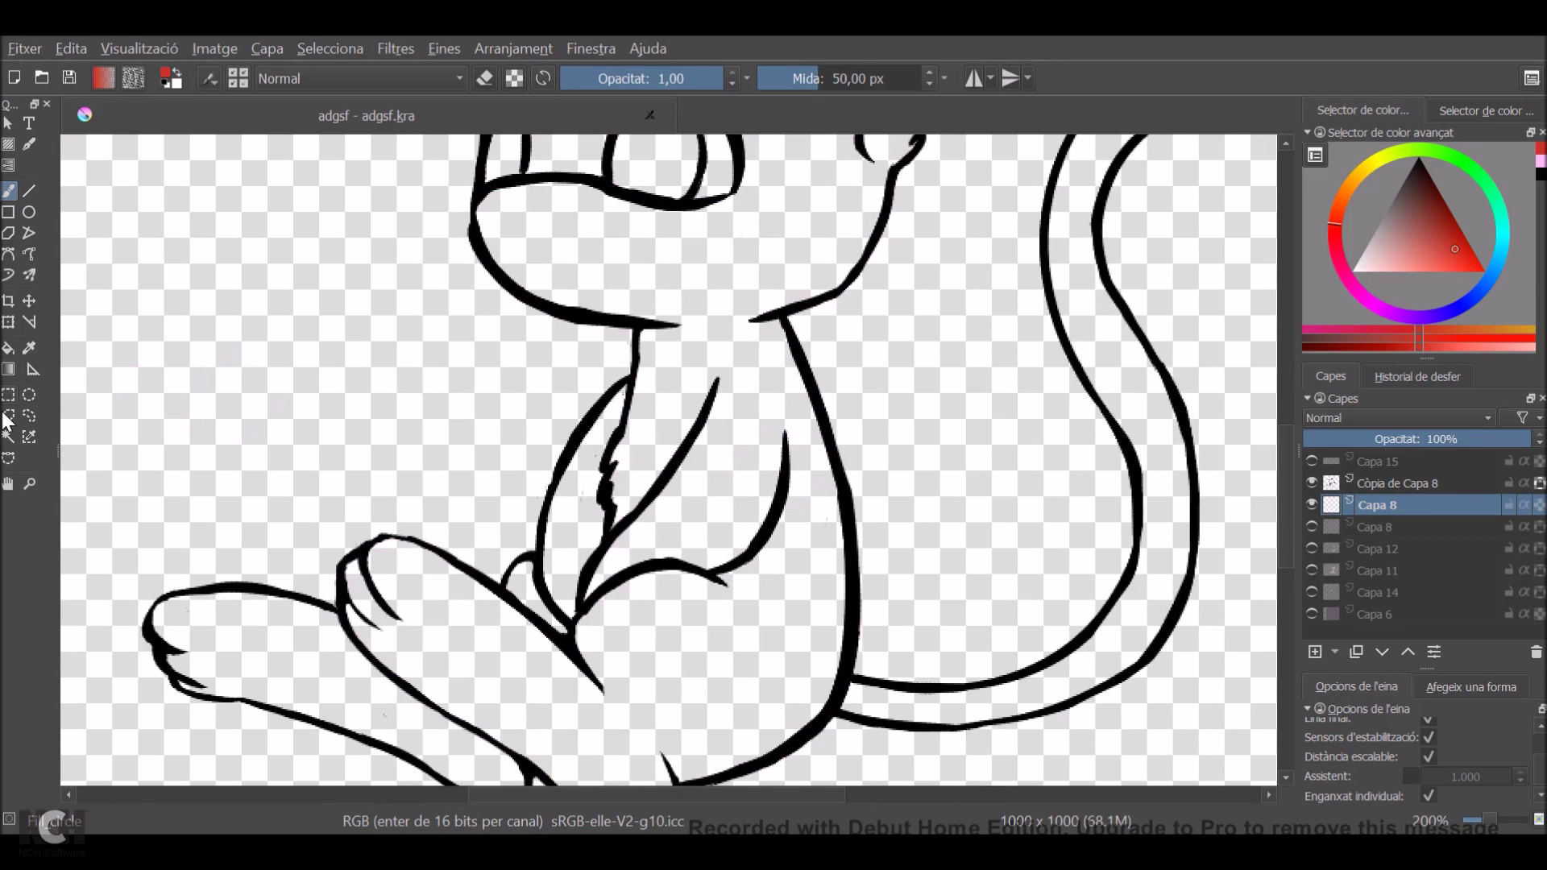
Set the contiguous selection tool to grow new selections by 2 px.
{"action": "left_click", "coordinate": [8, 436]}
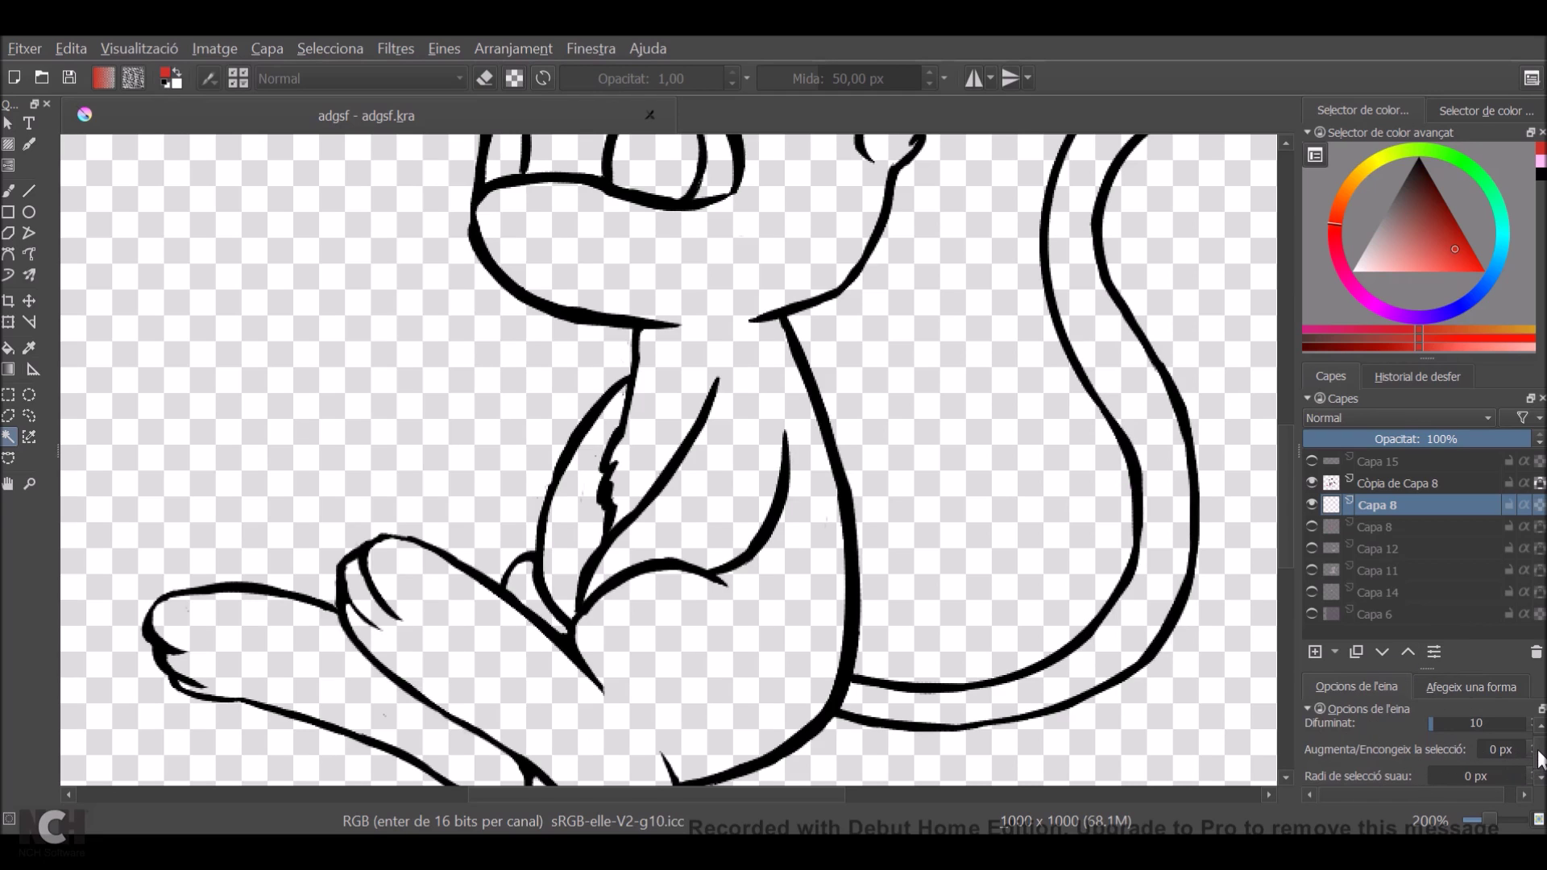
{"action": "scroll", "coordinate": [1540, 758], "scroll_direction": "down", "scroll_amount": 1}
{"action": "scroll", "coordinate": [1540, 753], "scroll_direction": "down", "scroll_amount": 1}
{"action": "scroll", "coordinate": [1540, 745], "scroll_direction": "up", "scroll_amount": 1}
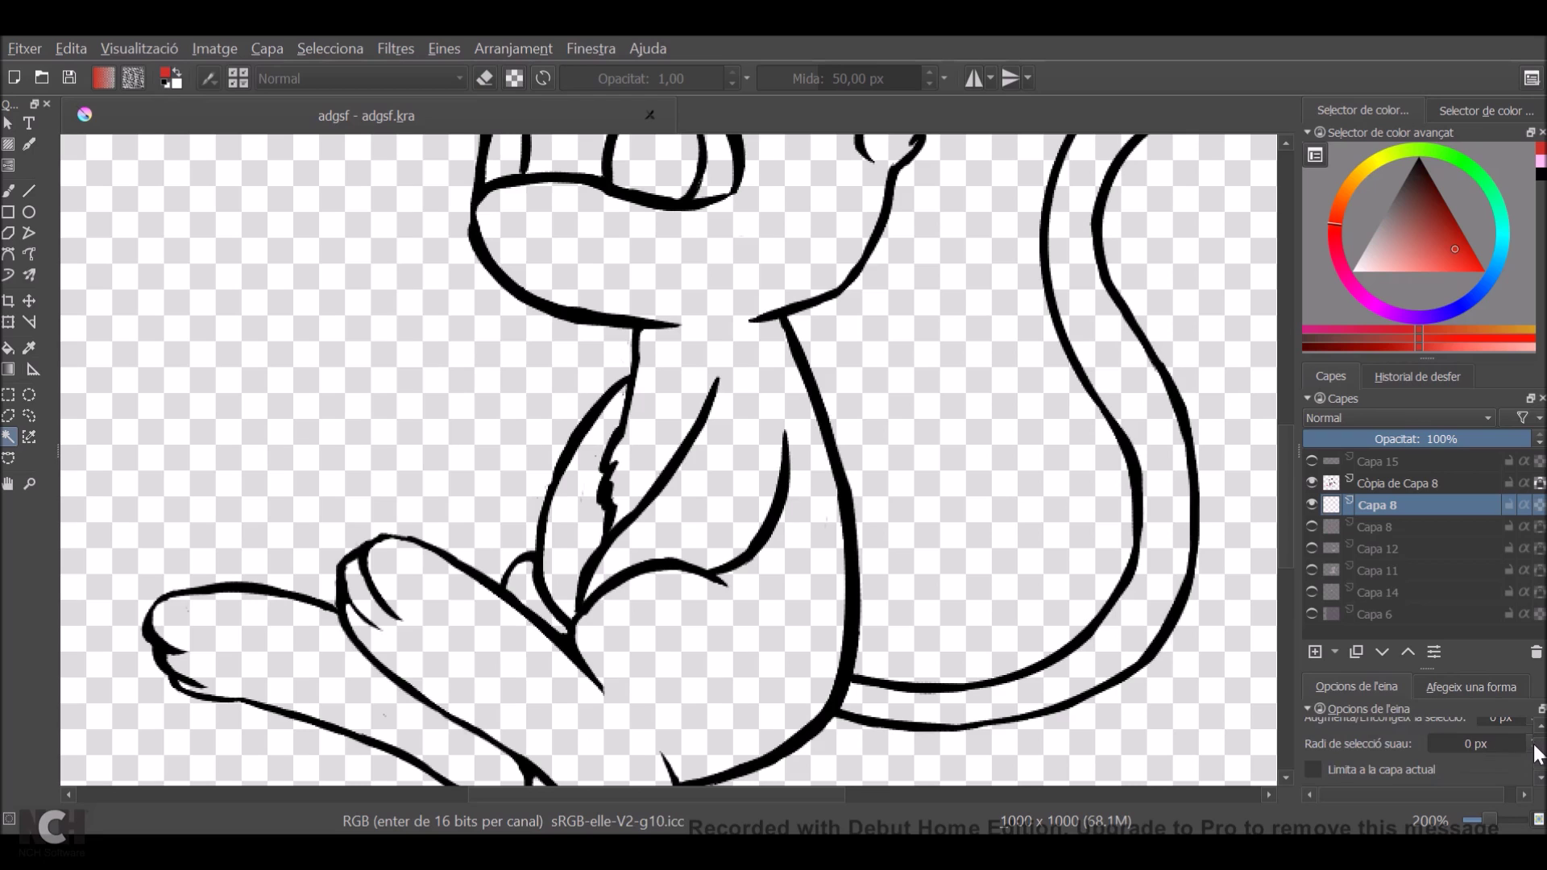
{"action": "scroll", "coordinate": [1535, 746], "scroll_direction": "up", "scroll_amount": 1}
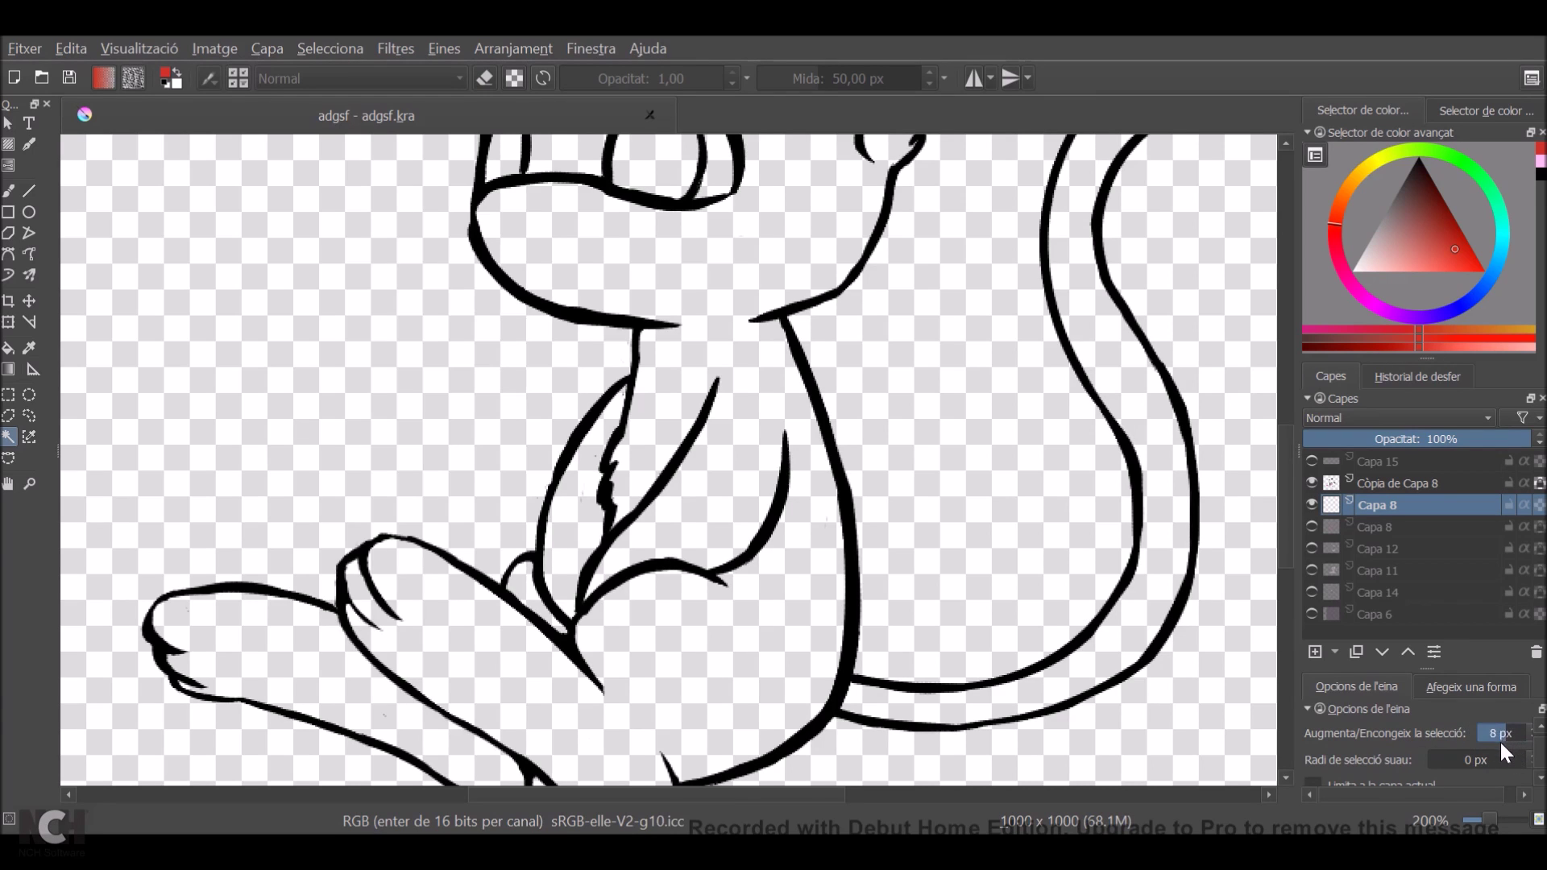
{"action": "key", "text": "Return"}
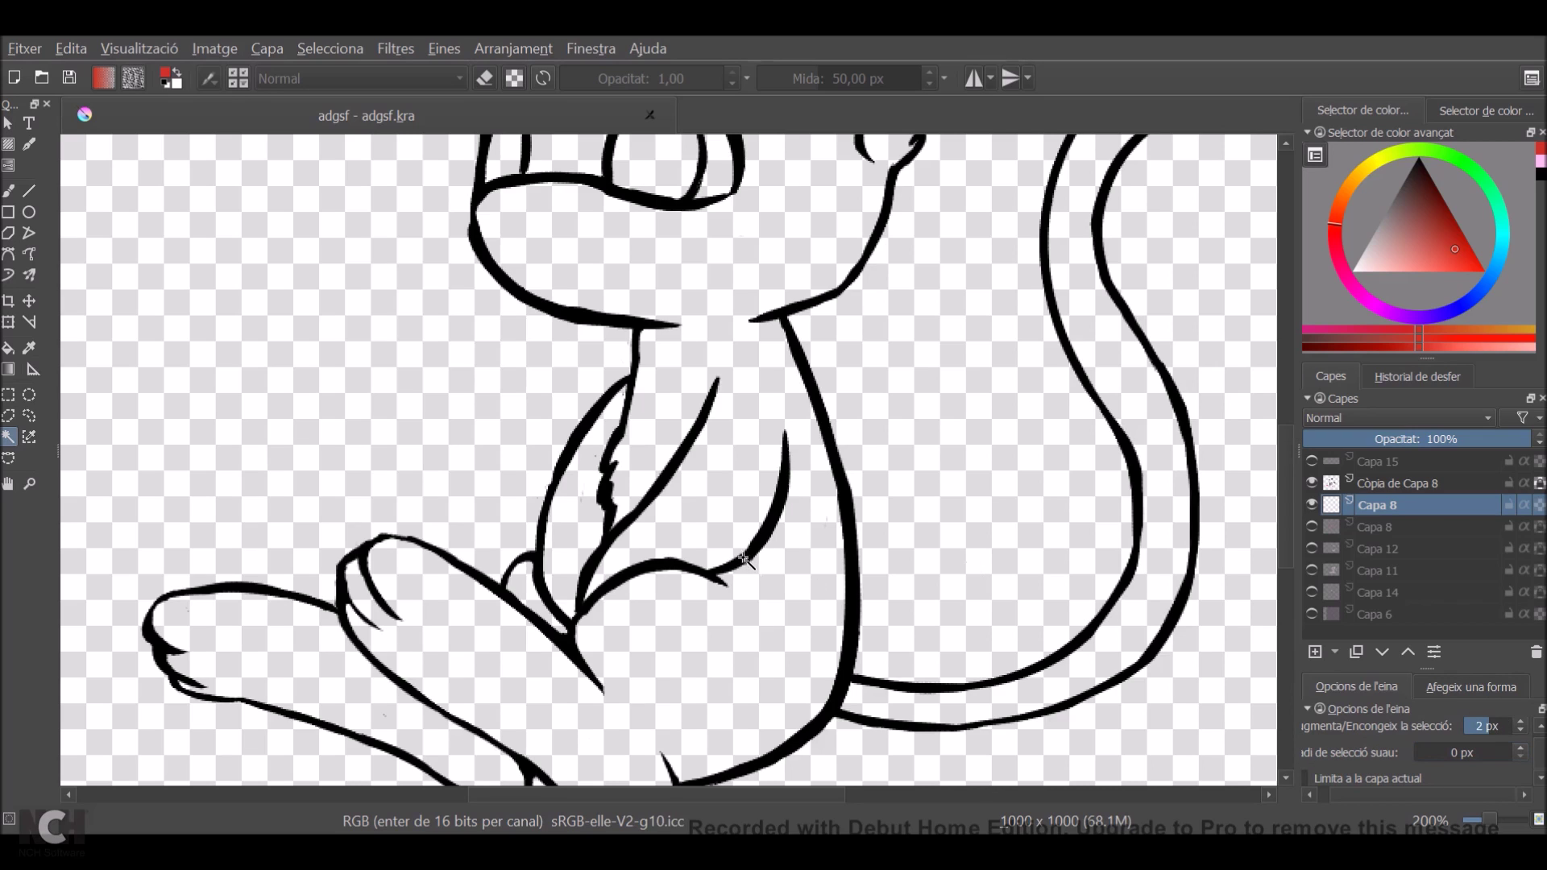
{"action": "key", "text": "b"}
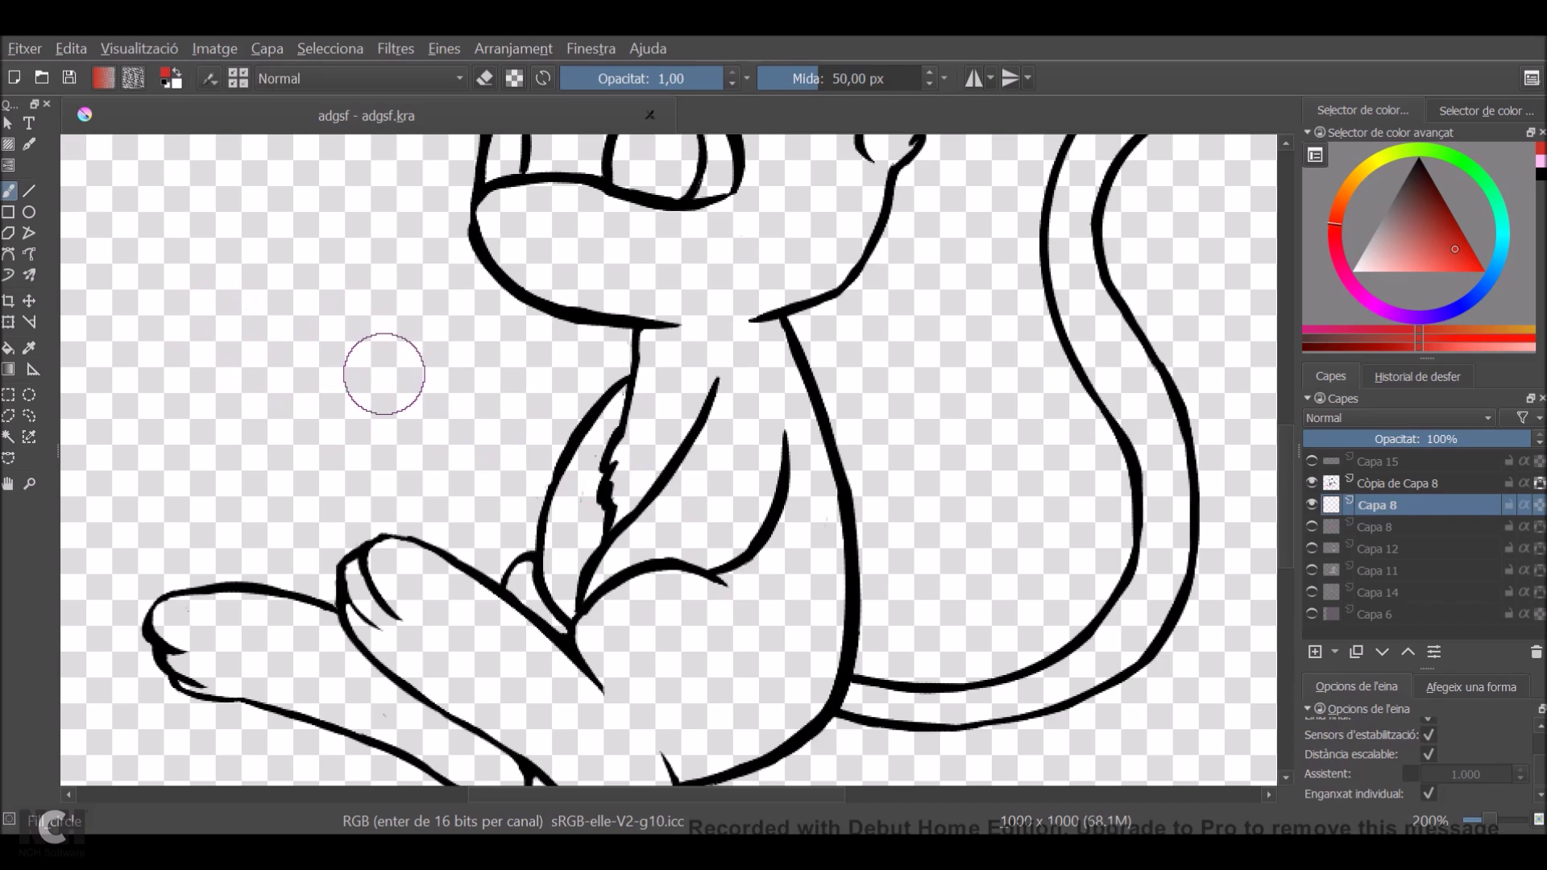
{"action": "left_click", "coordinate": [8, 437]}
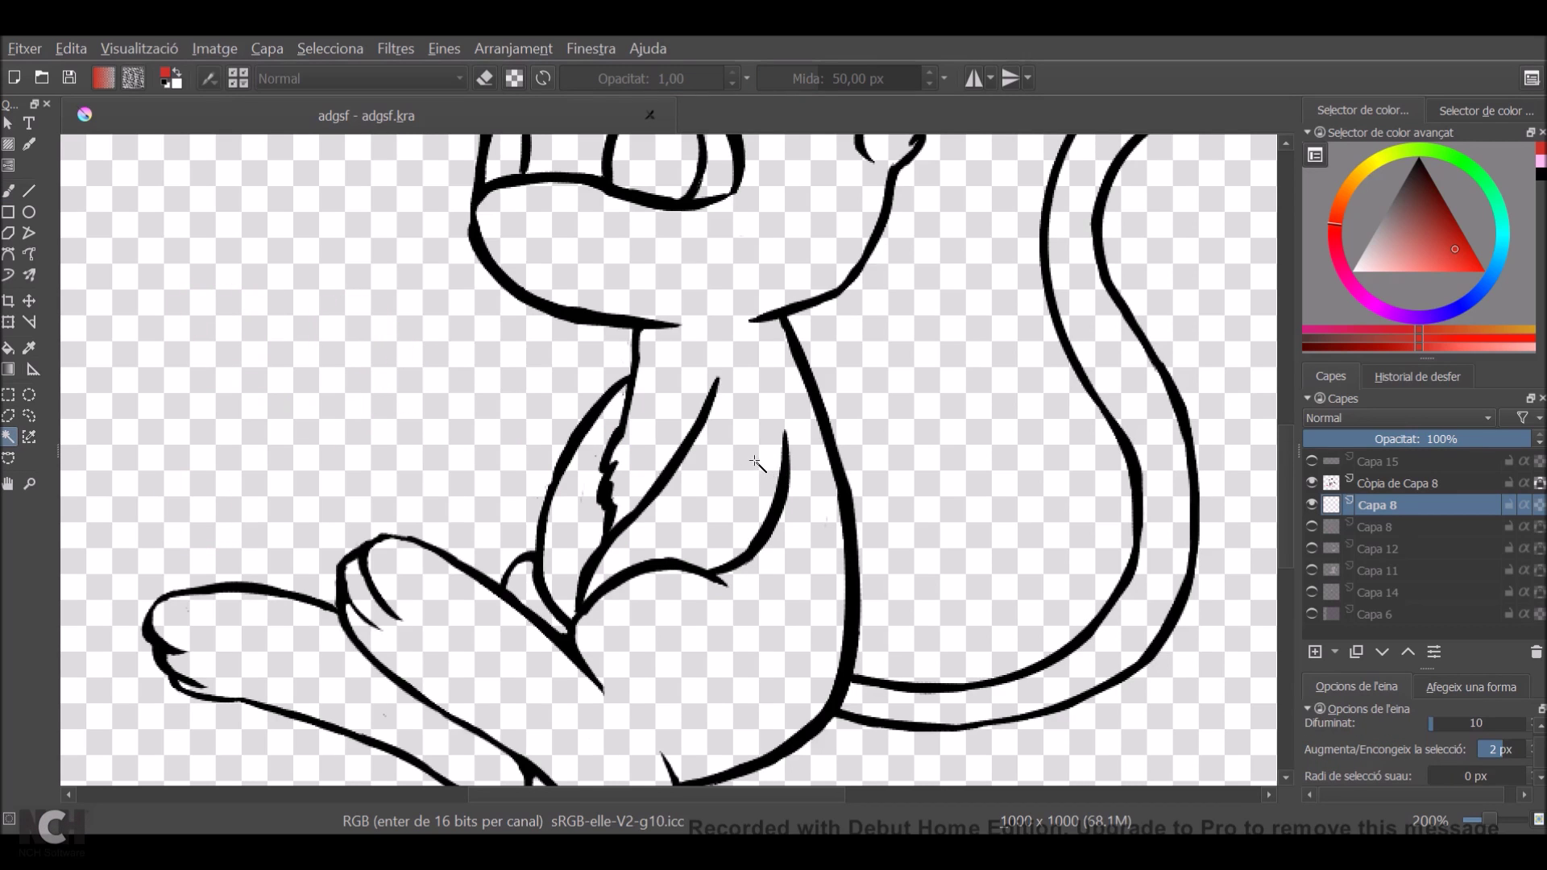
Select the cat's head and body interior, grown 2 px into the line art.
{"action": "left_click", "coordinate": [753, 469]}
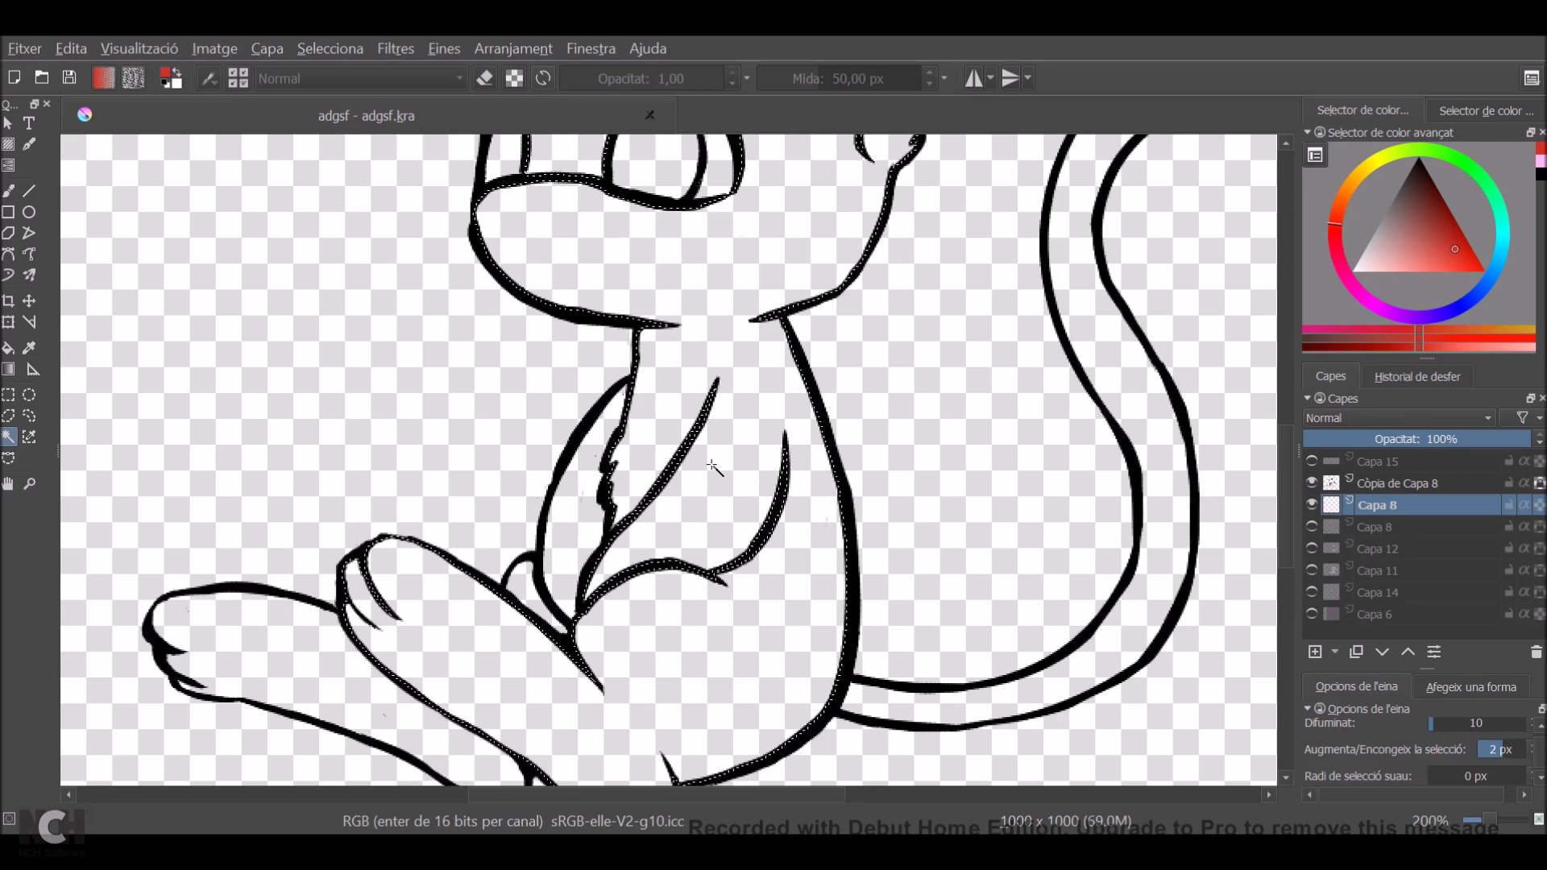
{"action": "scroll", "coordinate": [749, 516], "scroll_direction": "up", "scroll_amount": 3}
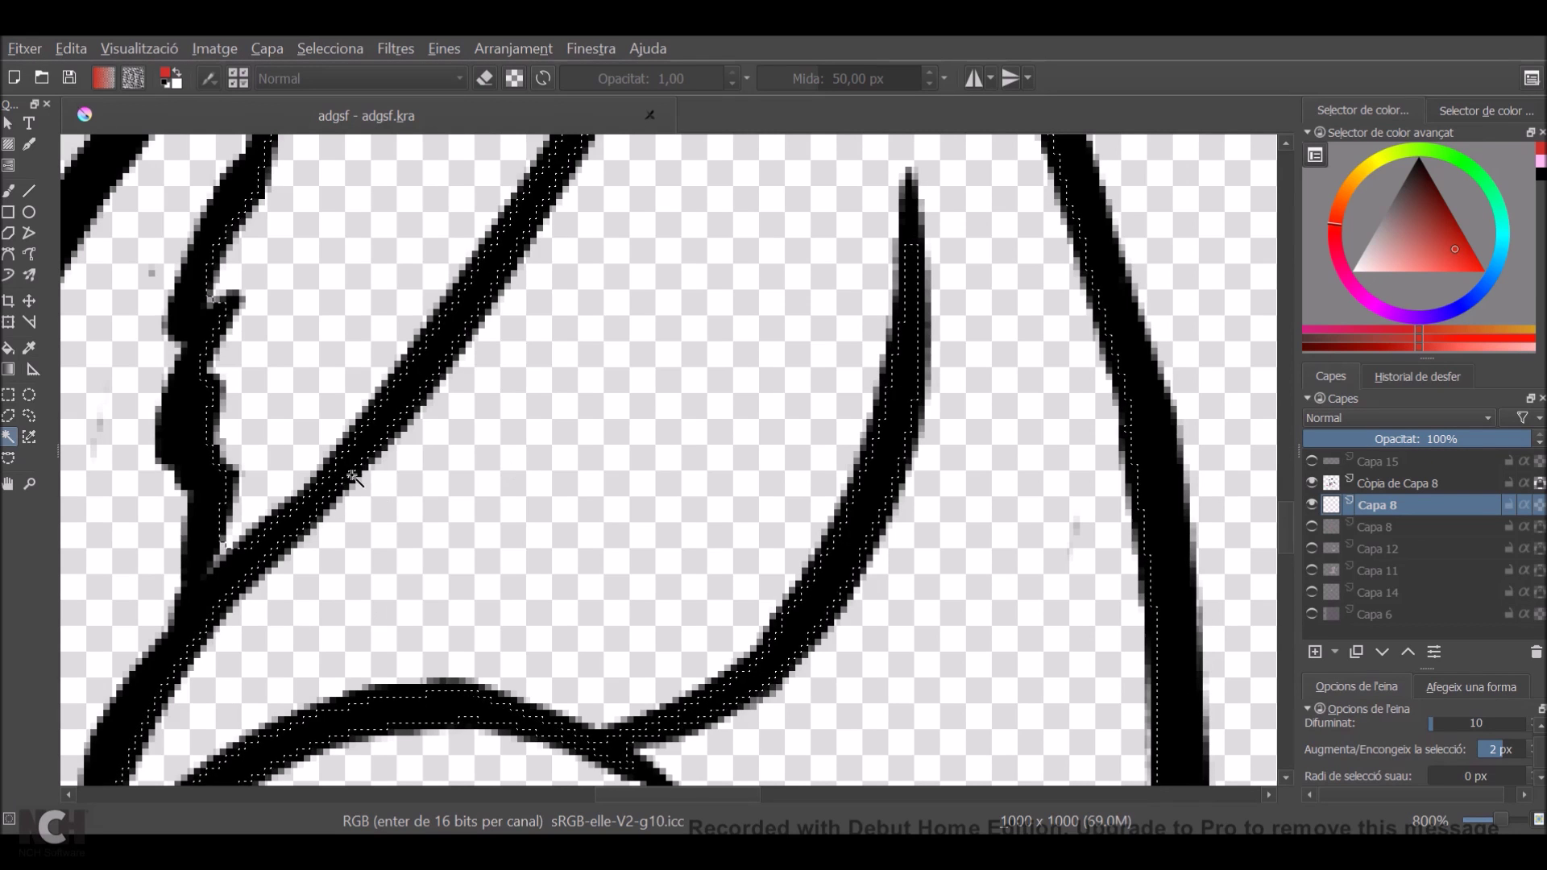
{"action": "scroll", "coordinate": [352, 479], "scroll_direction": "up", "scroll_amount": 2}
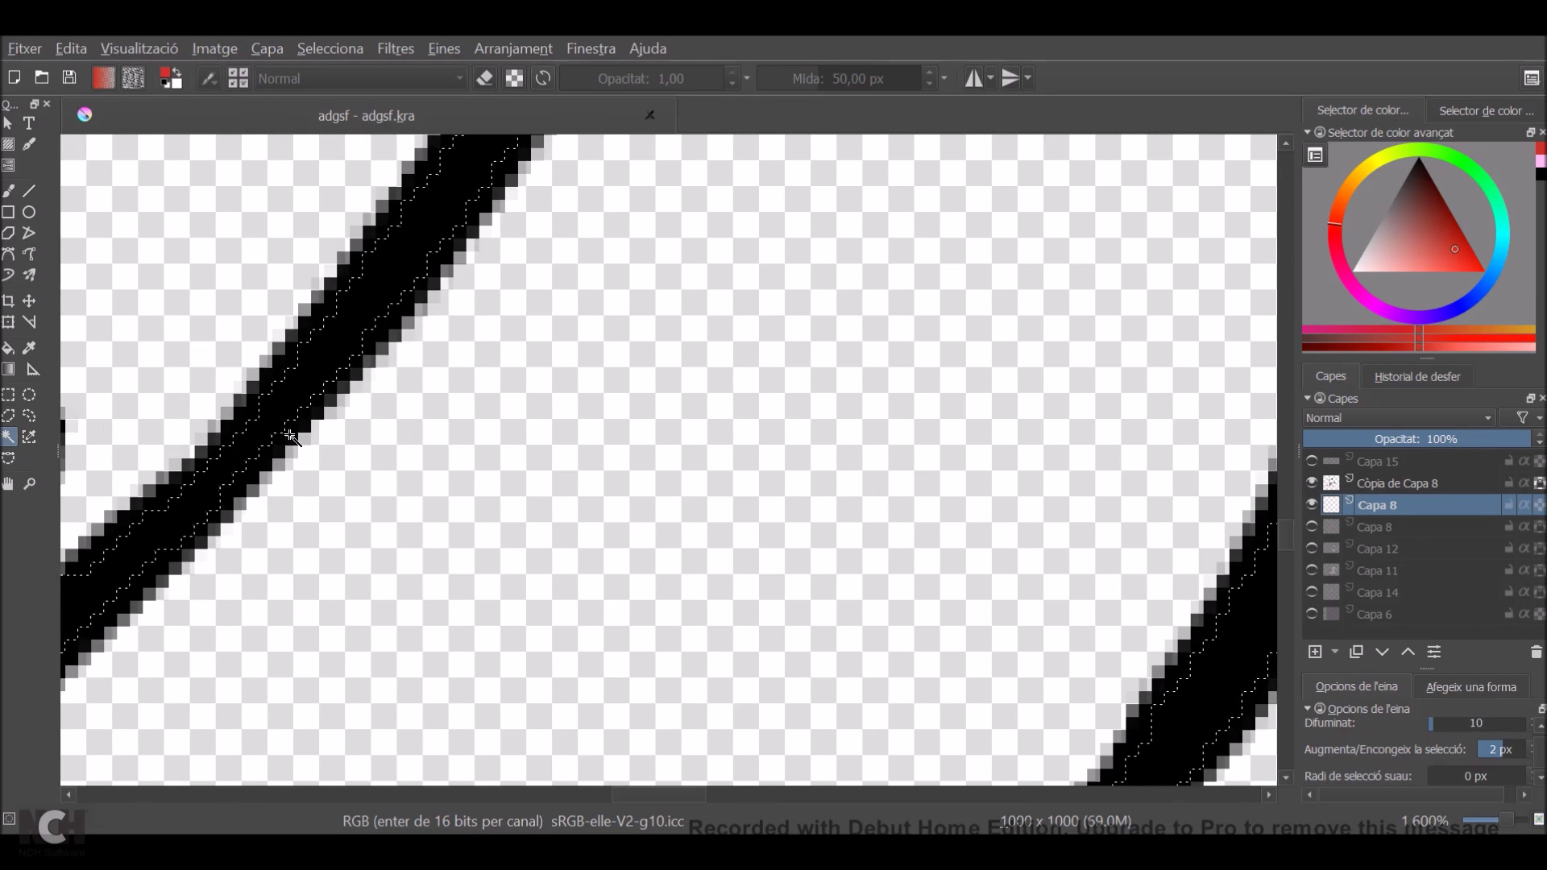
{"action": "scroll", "coordinate": [385, 425], "scroll_direction": "down", "scroll_amount": 1}
{"action": "scroll", "coordinate": [385, 426], "scroll_direction": "down", "scroll_amount": 7}
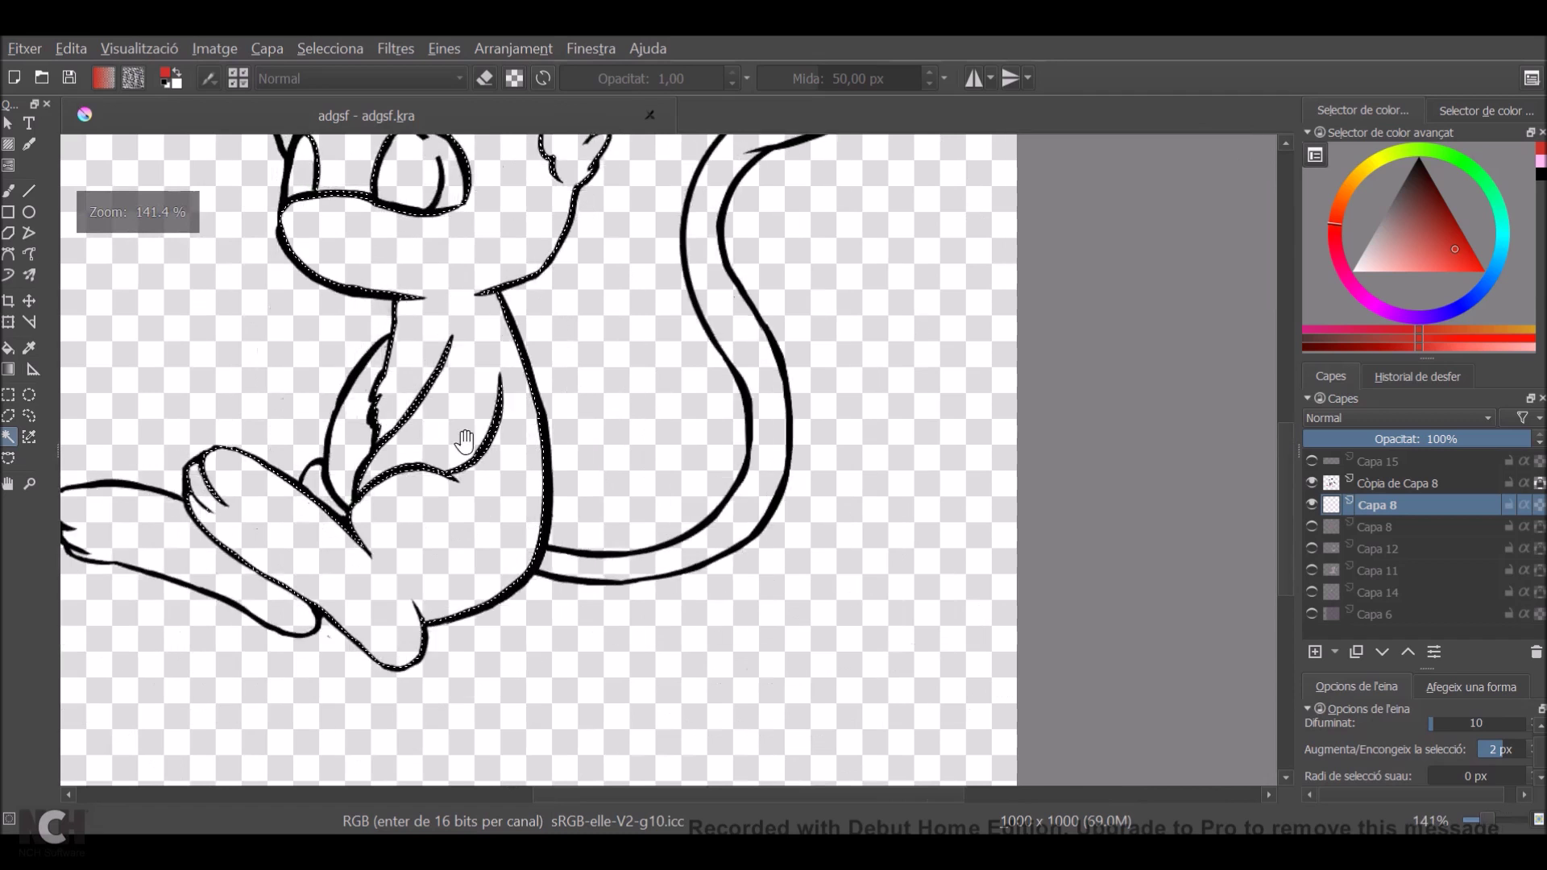
{"action": "scroll", "coordinate": [646, 536], "scroll_direction": "up", "scroll_amount": 1}
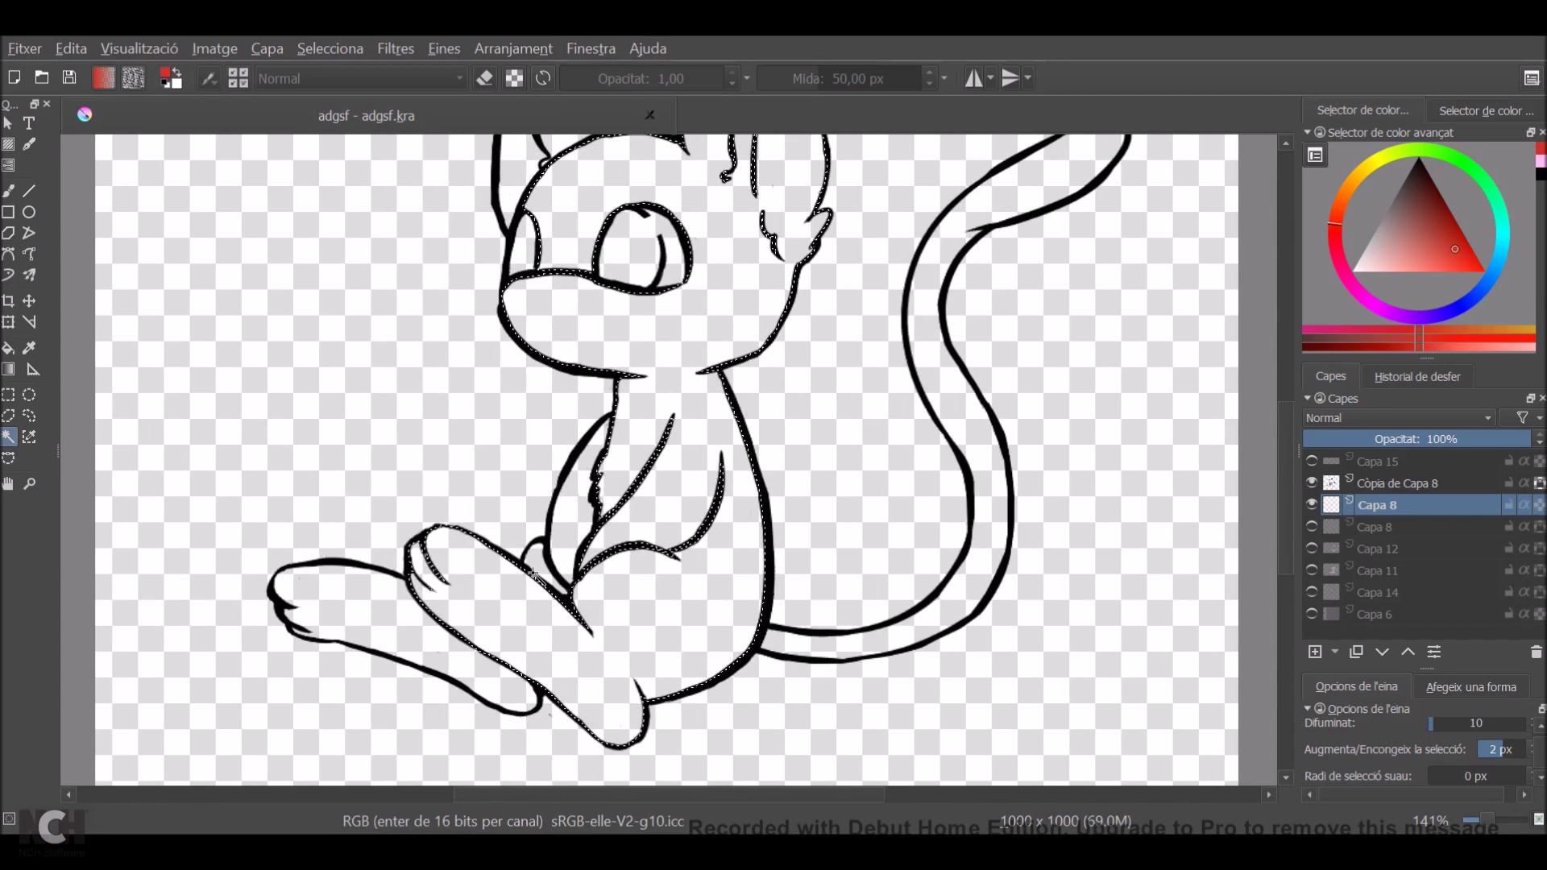
Take the Fill tool and toggle Capa 8's visibility off and on to check it.
{"action": "key", "text": "b"}
{"action": "left_click", "coordinate": [8, 348]}
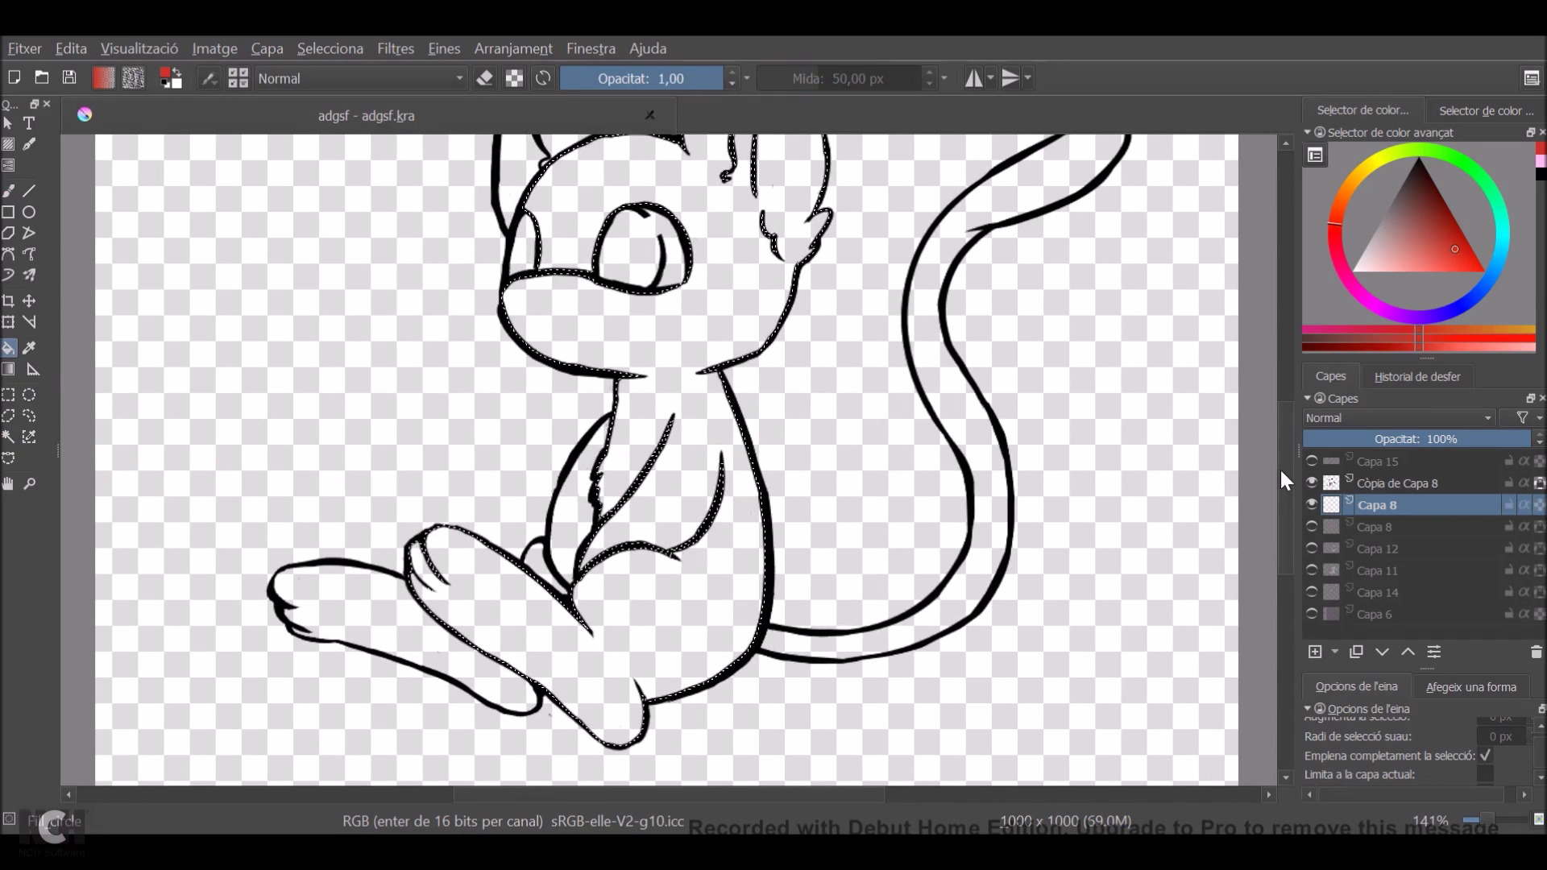
{"action": "left_click", "coordinate": [1312, 504]}
{"action": "left_click", "coordinate": [1312, 503]}
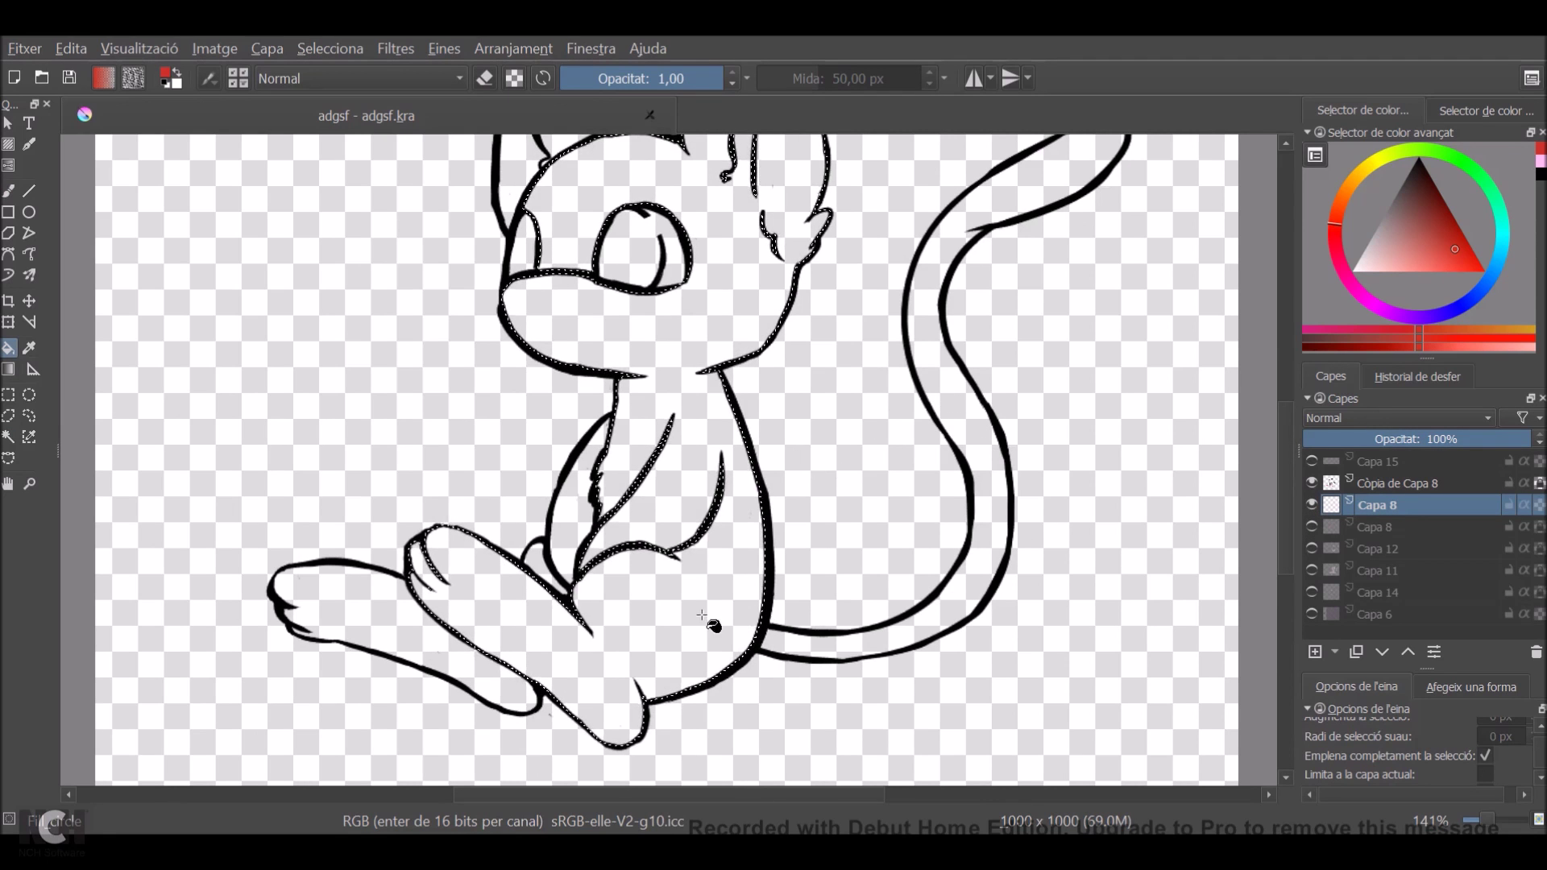
Fill the selected body red and paint over the black speck by the face with a 16 px brush.
{"action": "left_click", "coordinate": [736, 609]}
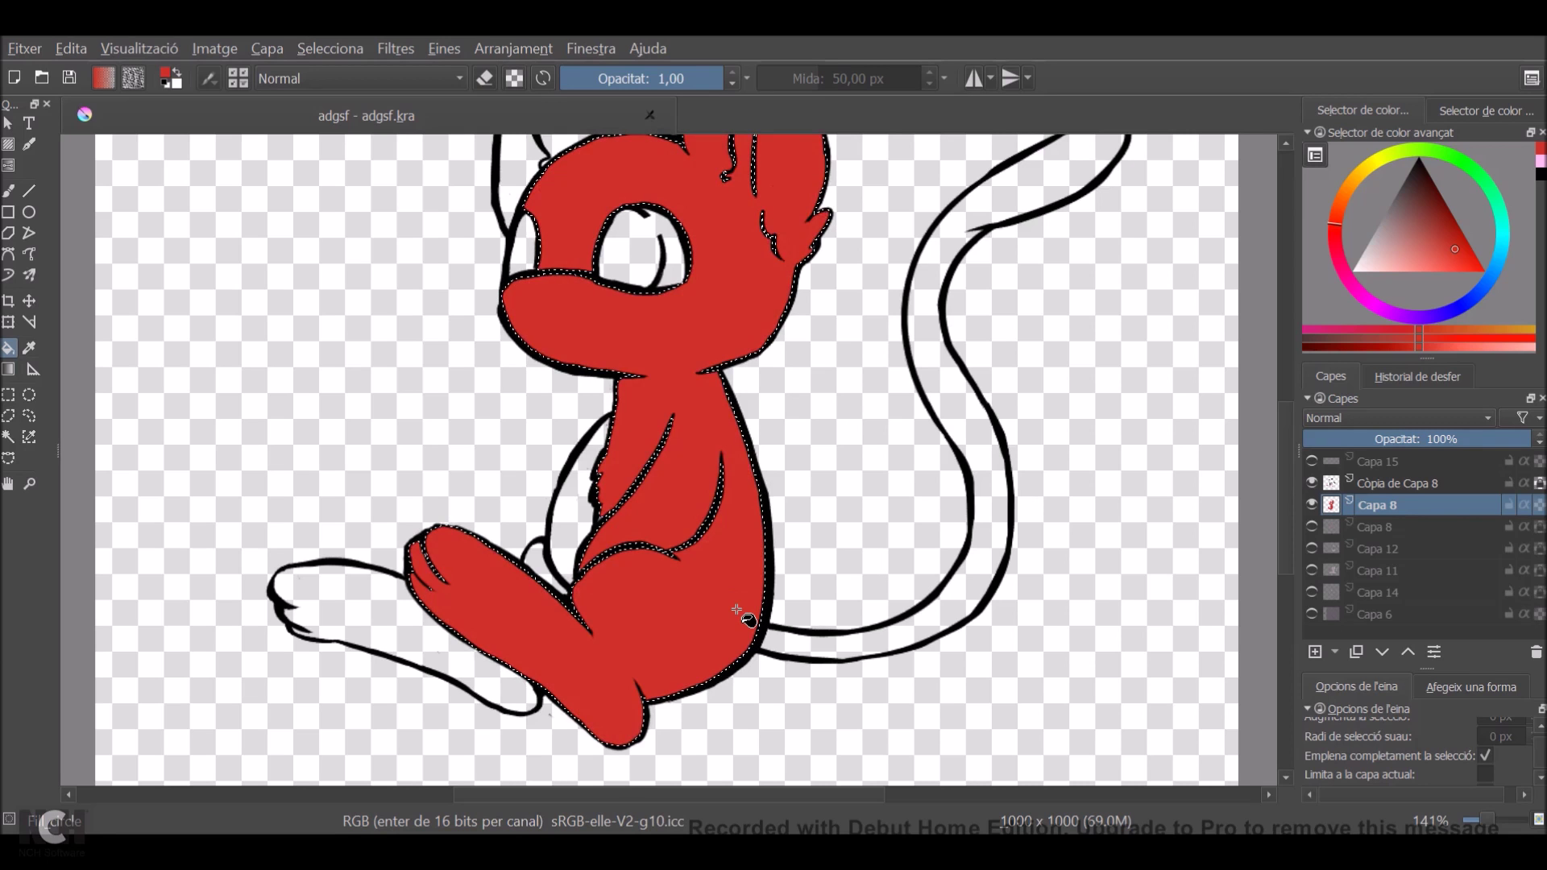
{"action": "scroll", "coordinate": [709, 504], "scroll_direction": "up", "scroll_amount": 4}
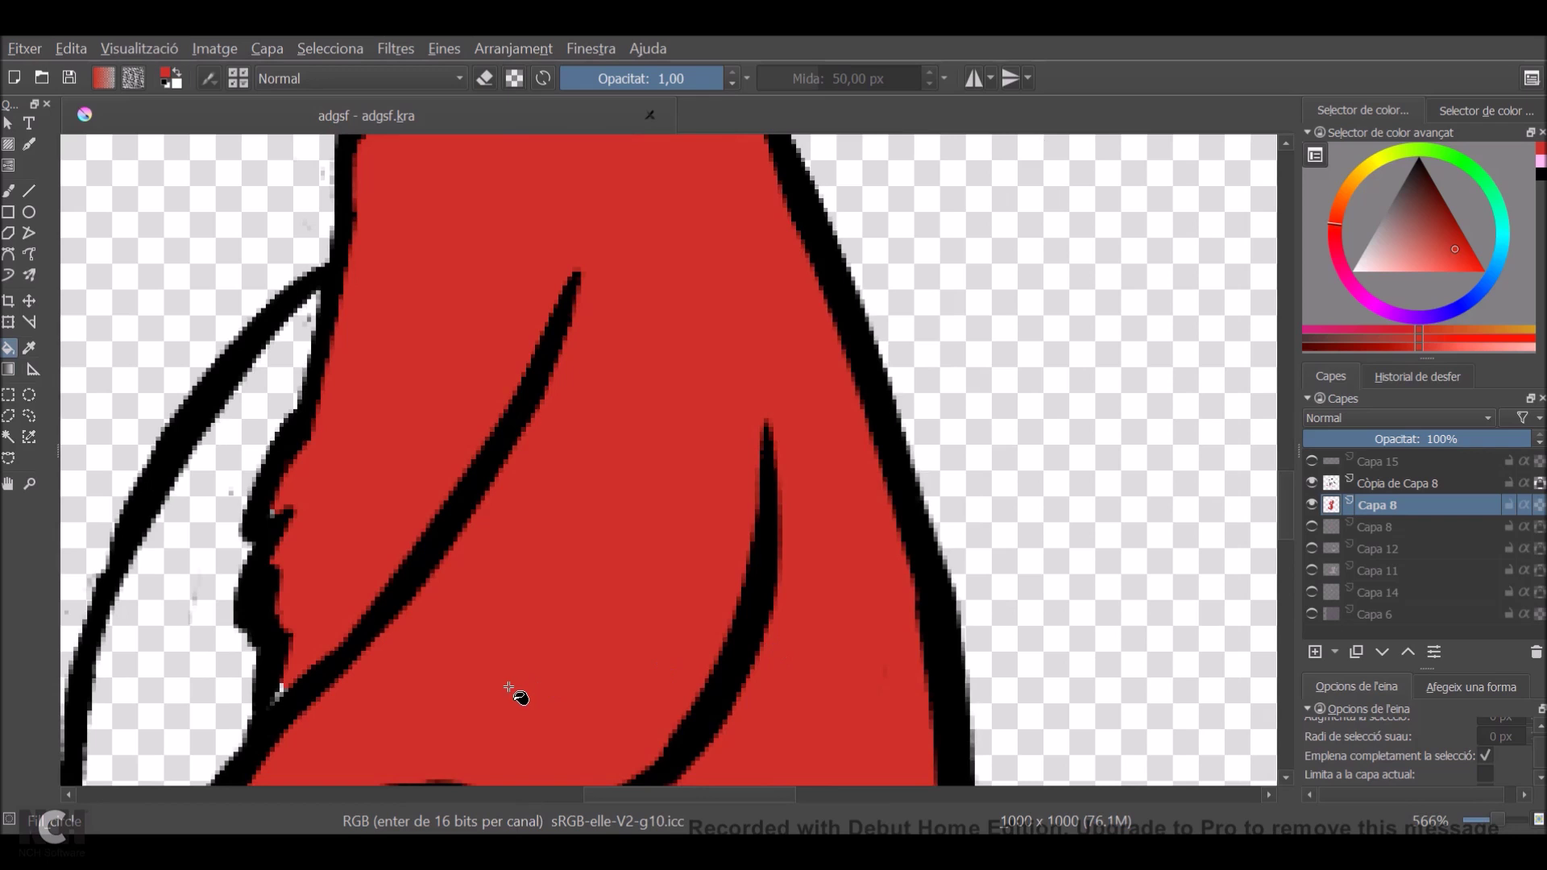
{"action": "key", "text": "b"}
{"action": "left_click_drag", "start_coordinate": [830, 79], "coordinate": [798, 79]}
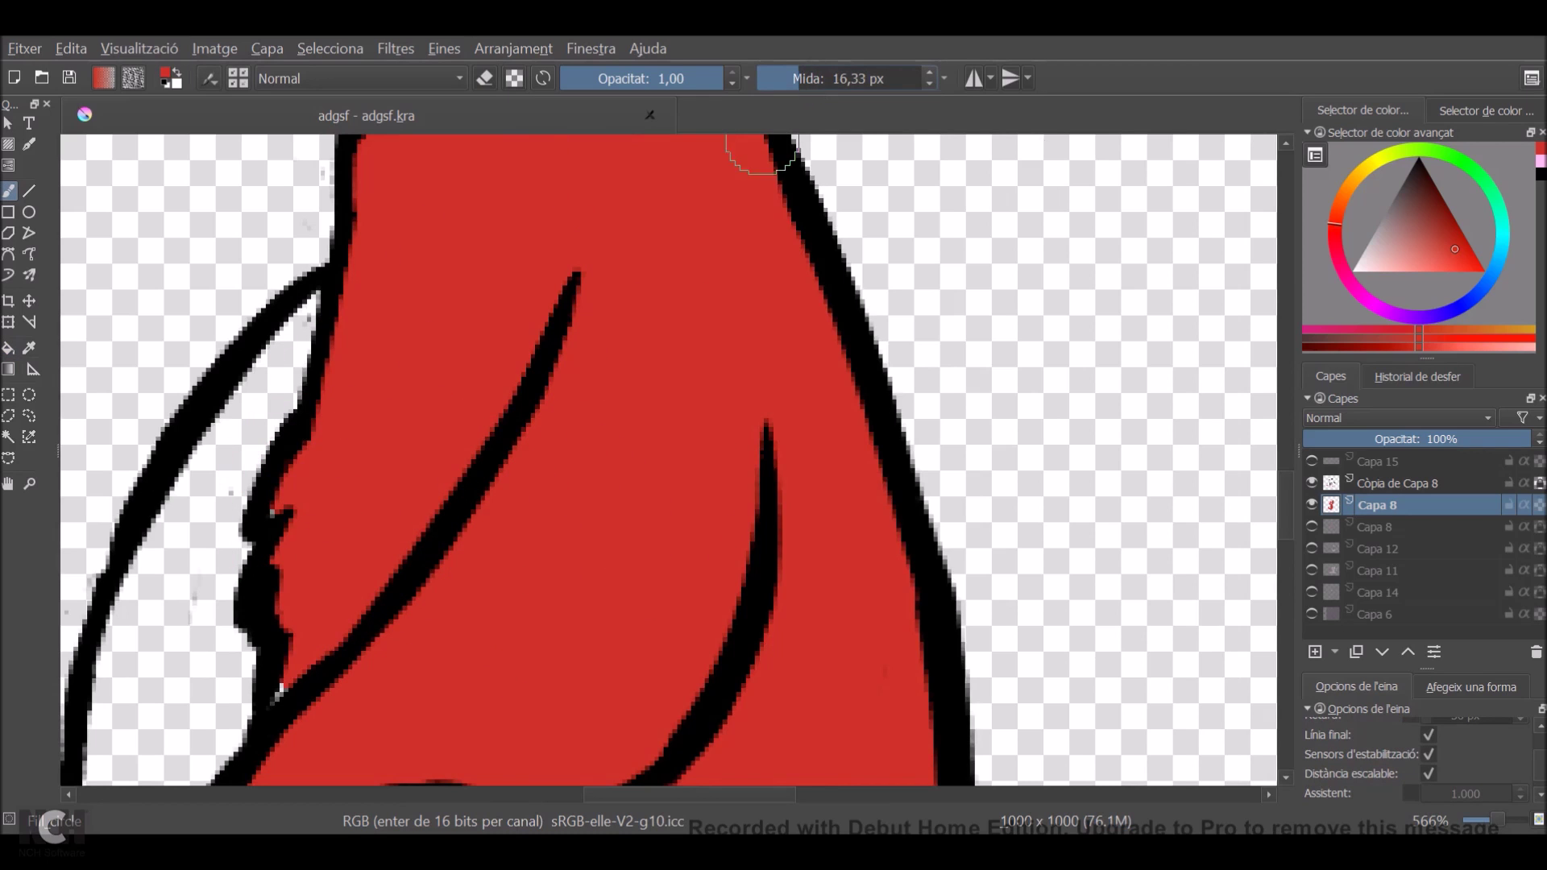
{"action": "left_click", "coordinate": [284, 509]}
View the whole cat and select the white leg and belly areas for filling.
{"action": "key", "text": "1"}
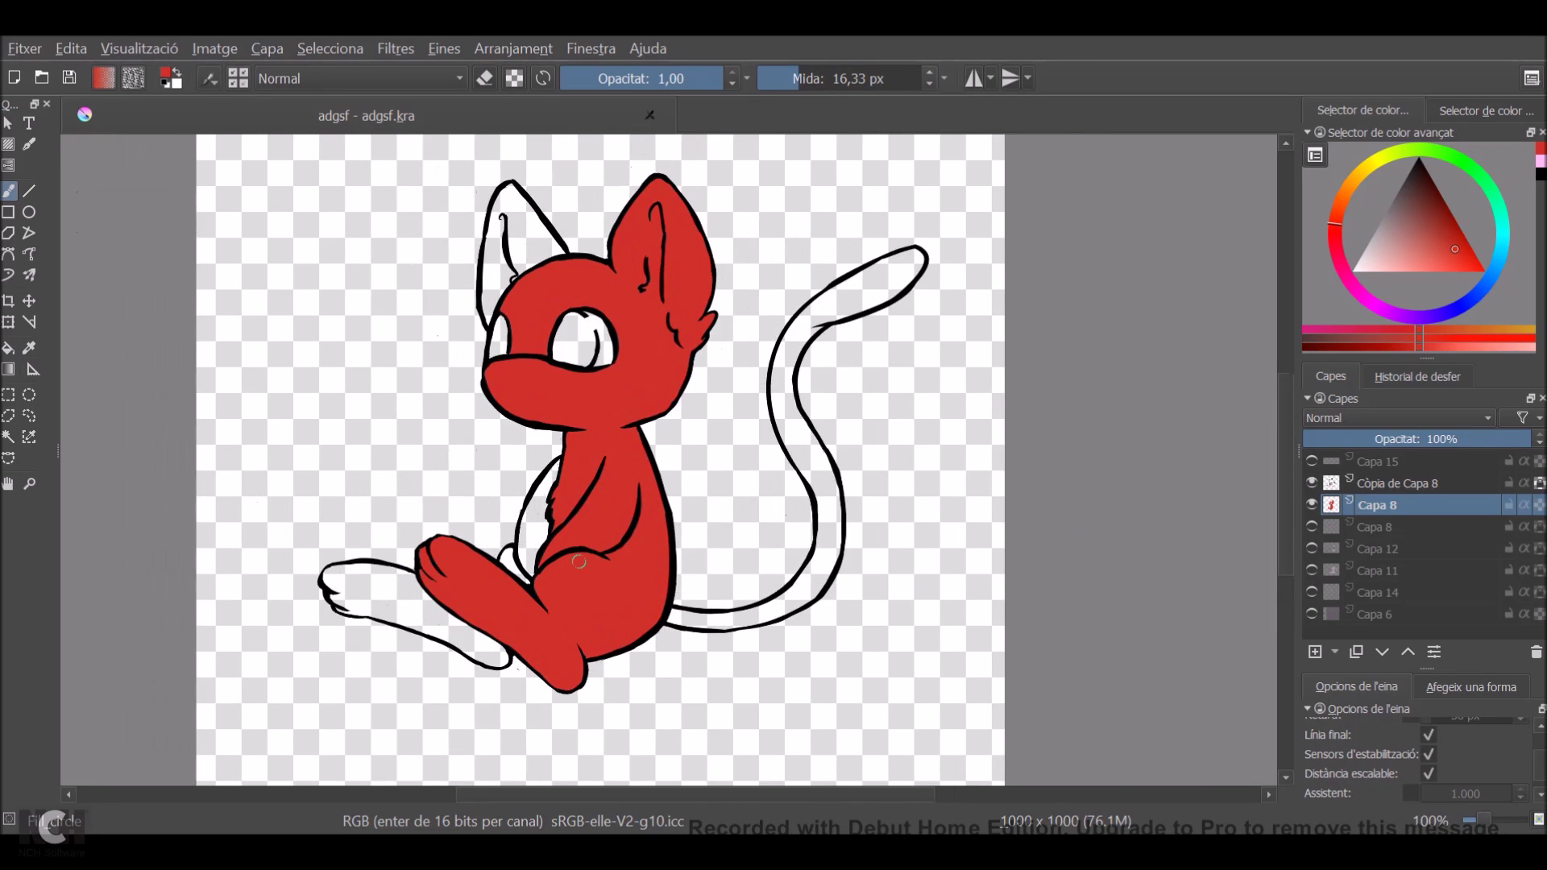
{"action": "scroll", "coordinate": [578, 561], "scroll_direction": "up", "scroll_amount": 3}
{"action": "scroll", "coordinate": [639, 535], "scroll_direction": "down", "scroll_amount": 3}
{"action": "scroll", "coordinate": [759, 304], "scroll_direction": "up", "scroll_amount": 5}
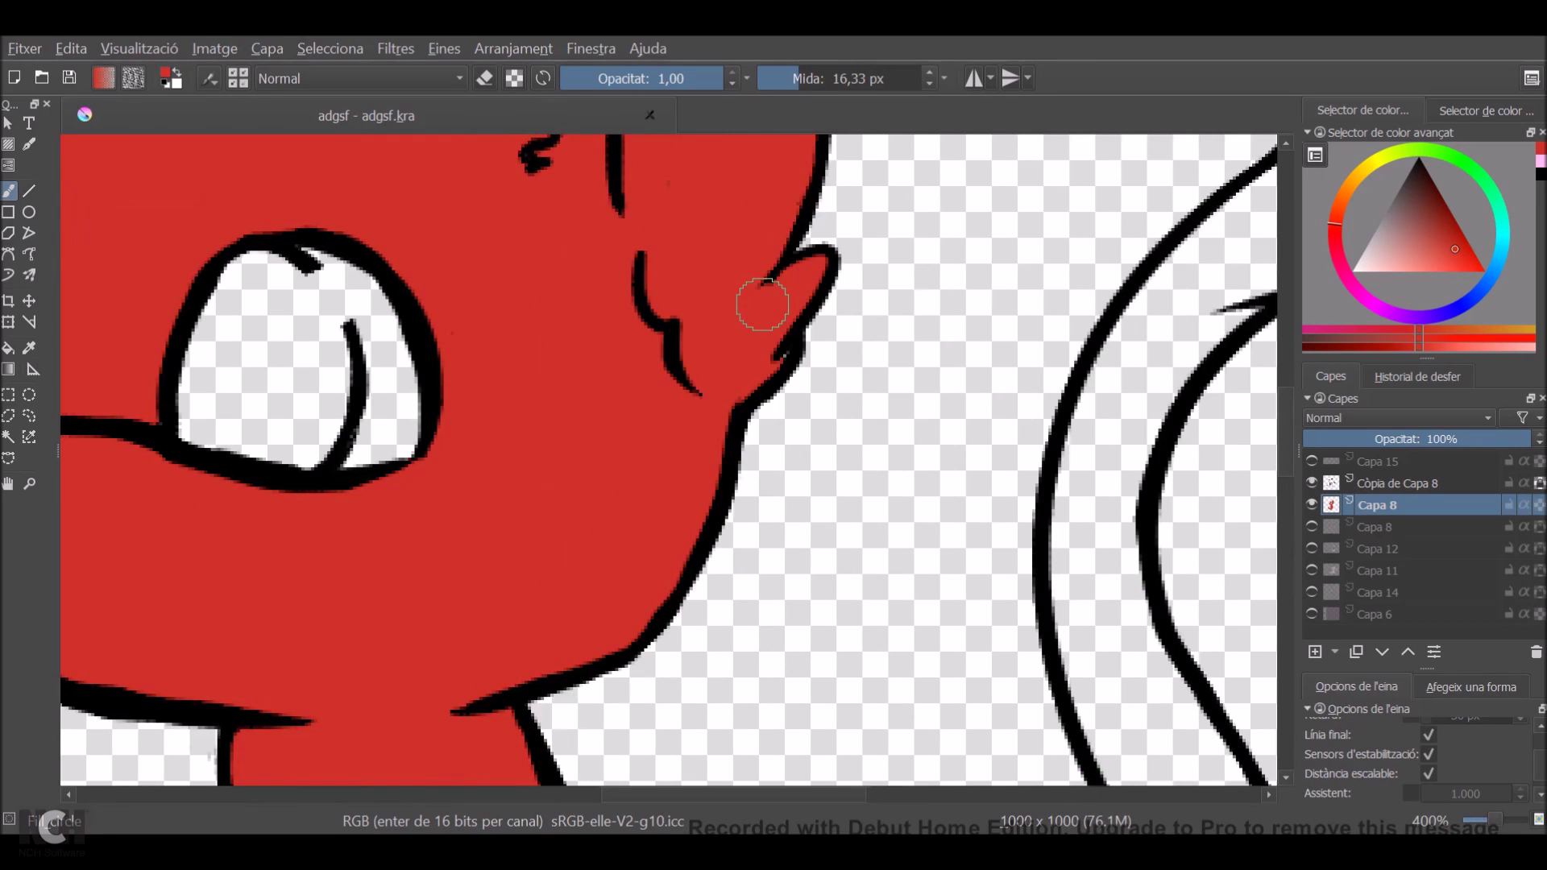
{"action": "scroll", "coordinate": [774, 342], "scroll_direction": "down", "scroll_amount": 5}
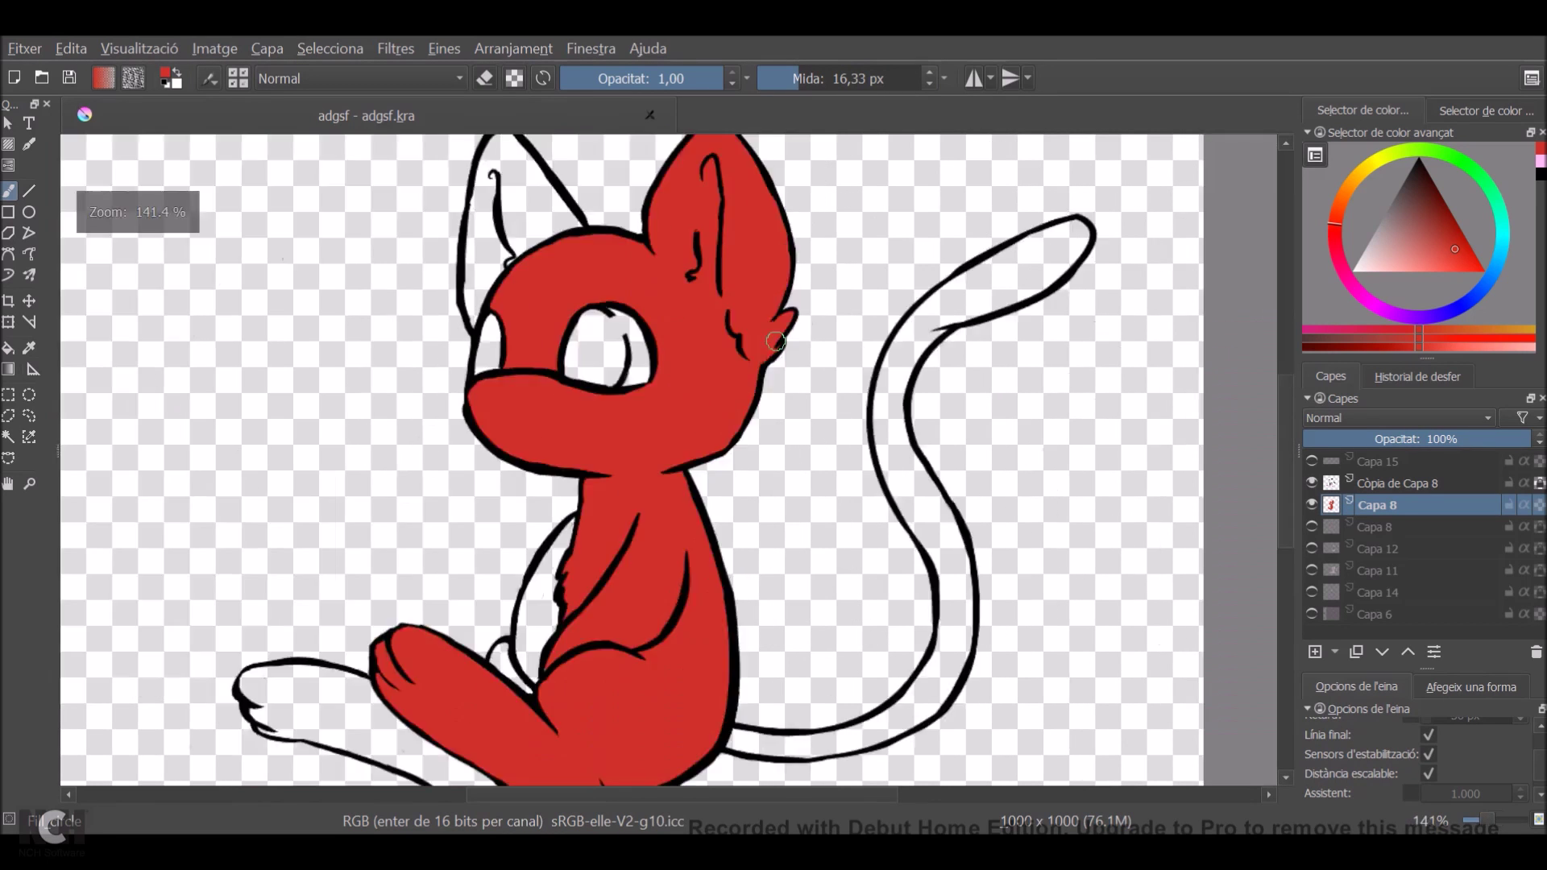
{"action": "scroll", "coordinate": [775, 342], "scroll_direction": "down", "scroll_amount": 2}
{"action": "scroll", "coordinate": [725, 443], "scroll_direction": "up", "scroll_amount": 2}
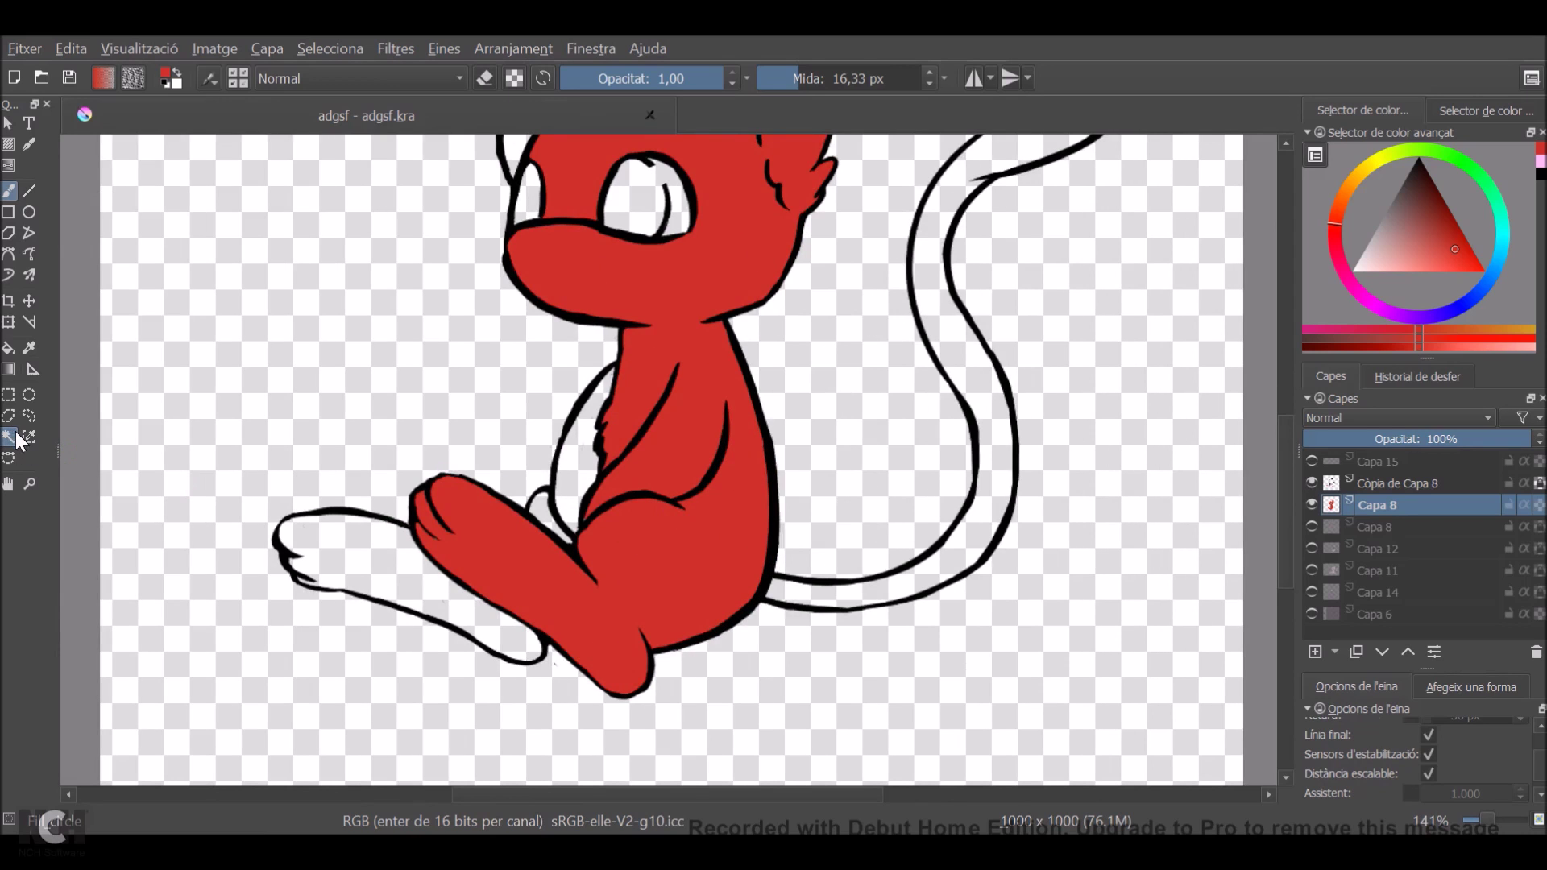
{"action": "left_click", "coordinate": [16, 435]}
{"action": "left_click", "coordinate": [425, 570]}
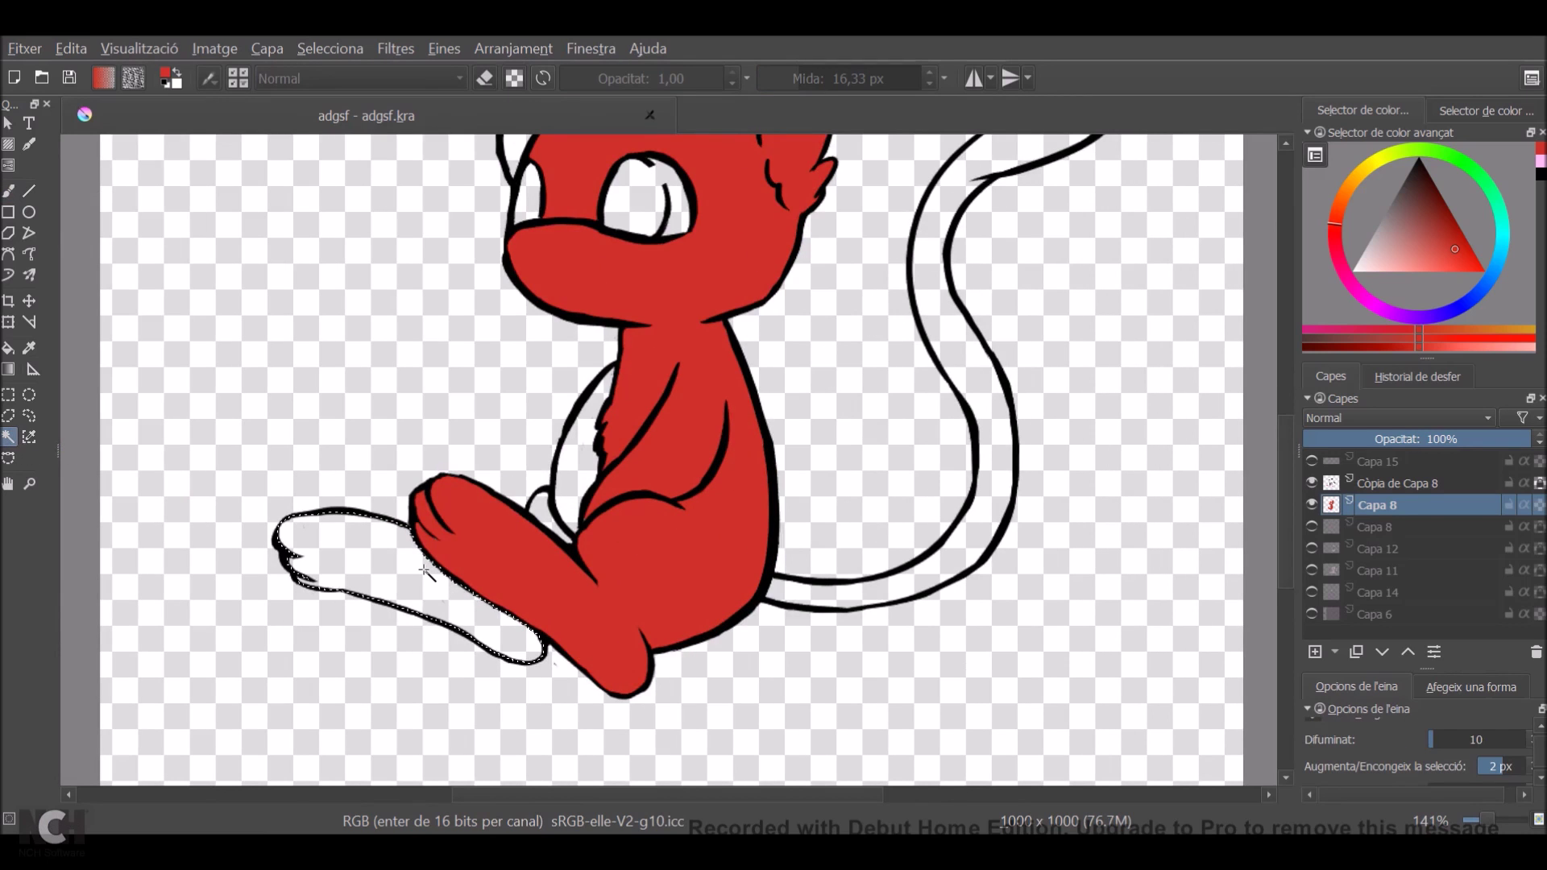
{"action": "left_click", "coordinate": [538, 514], "text": "shift"}
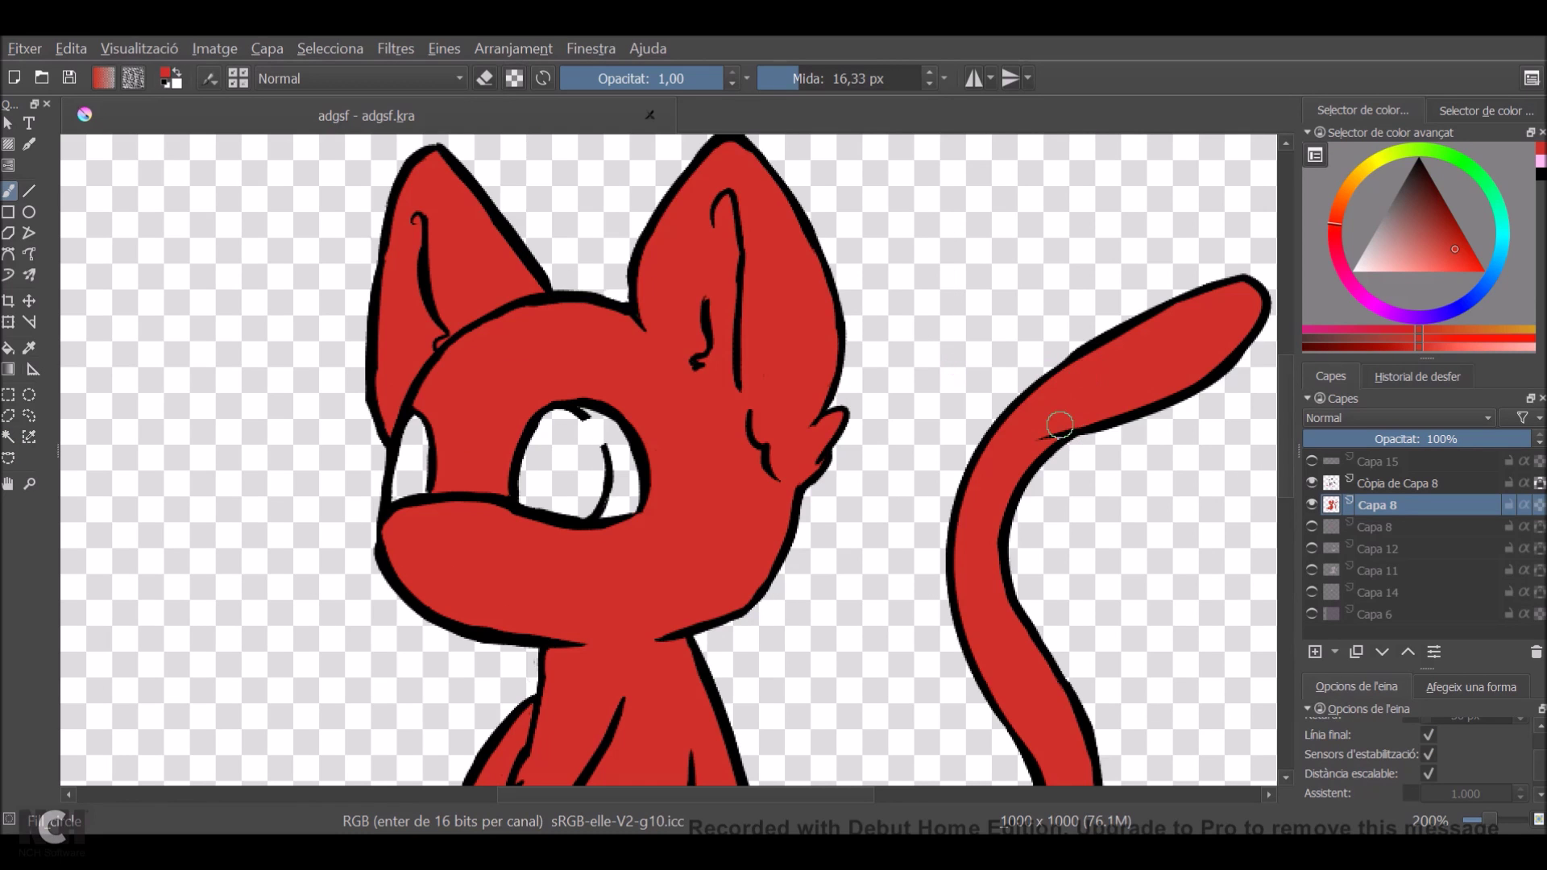
{"action": "scroll", "coordinate": [1085, 395], "scroll_direction": "down", "scroll_amount": 4}
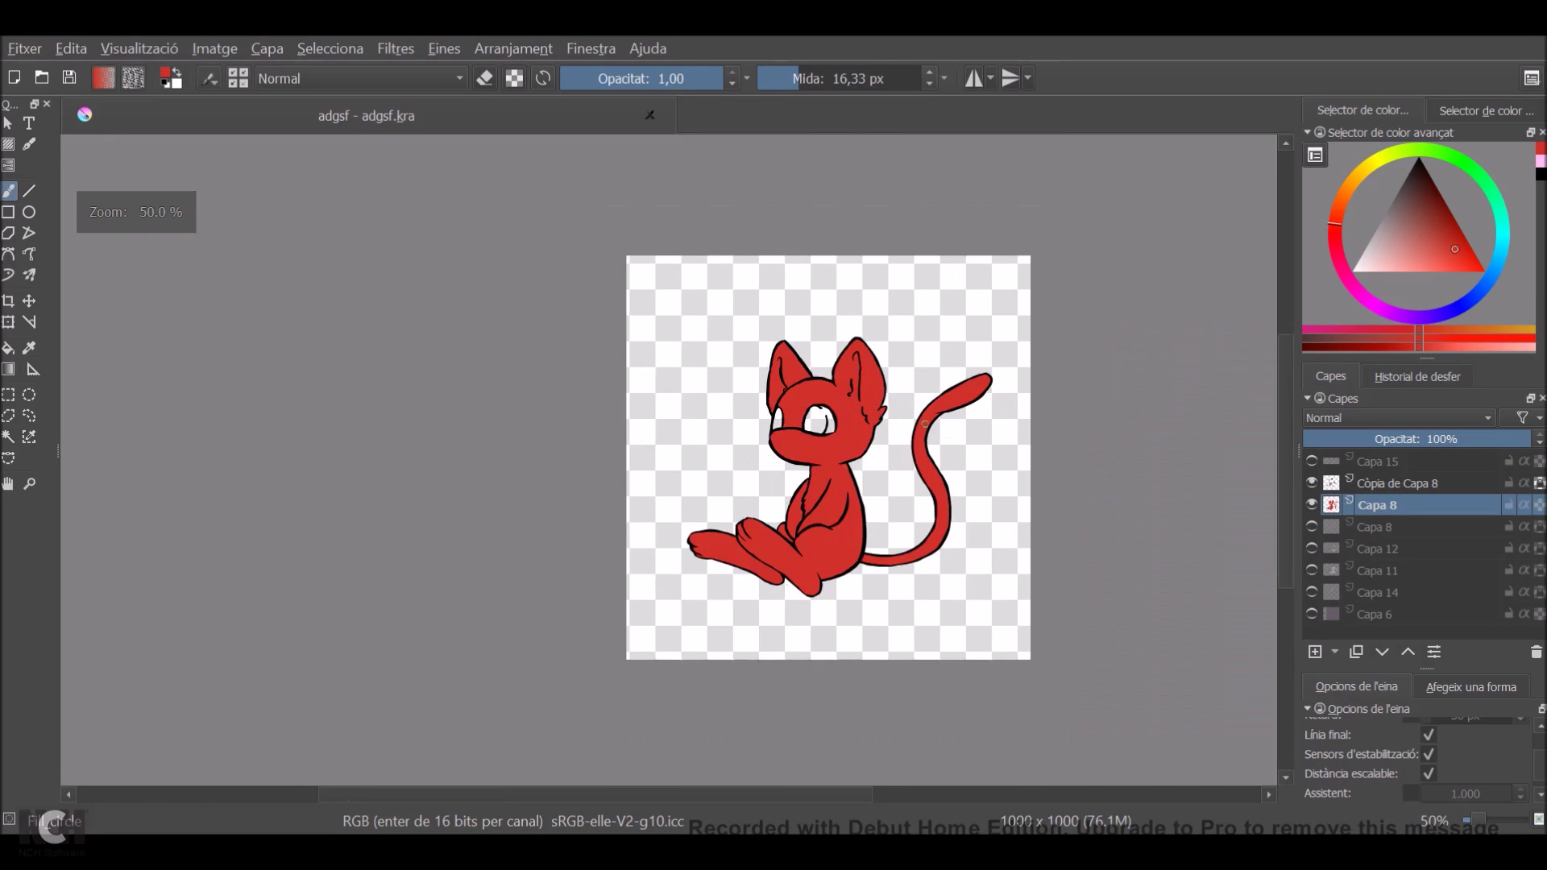
{"action": "scroll", "coordinate": [809, 453], "scroll_direction": "up", "scroll_amount": 2}
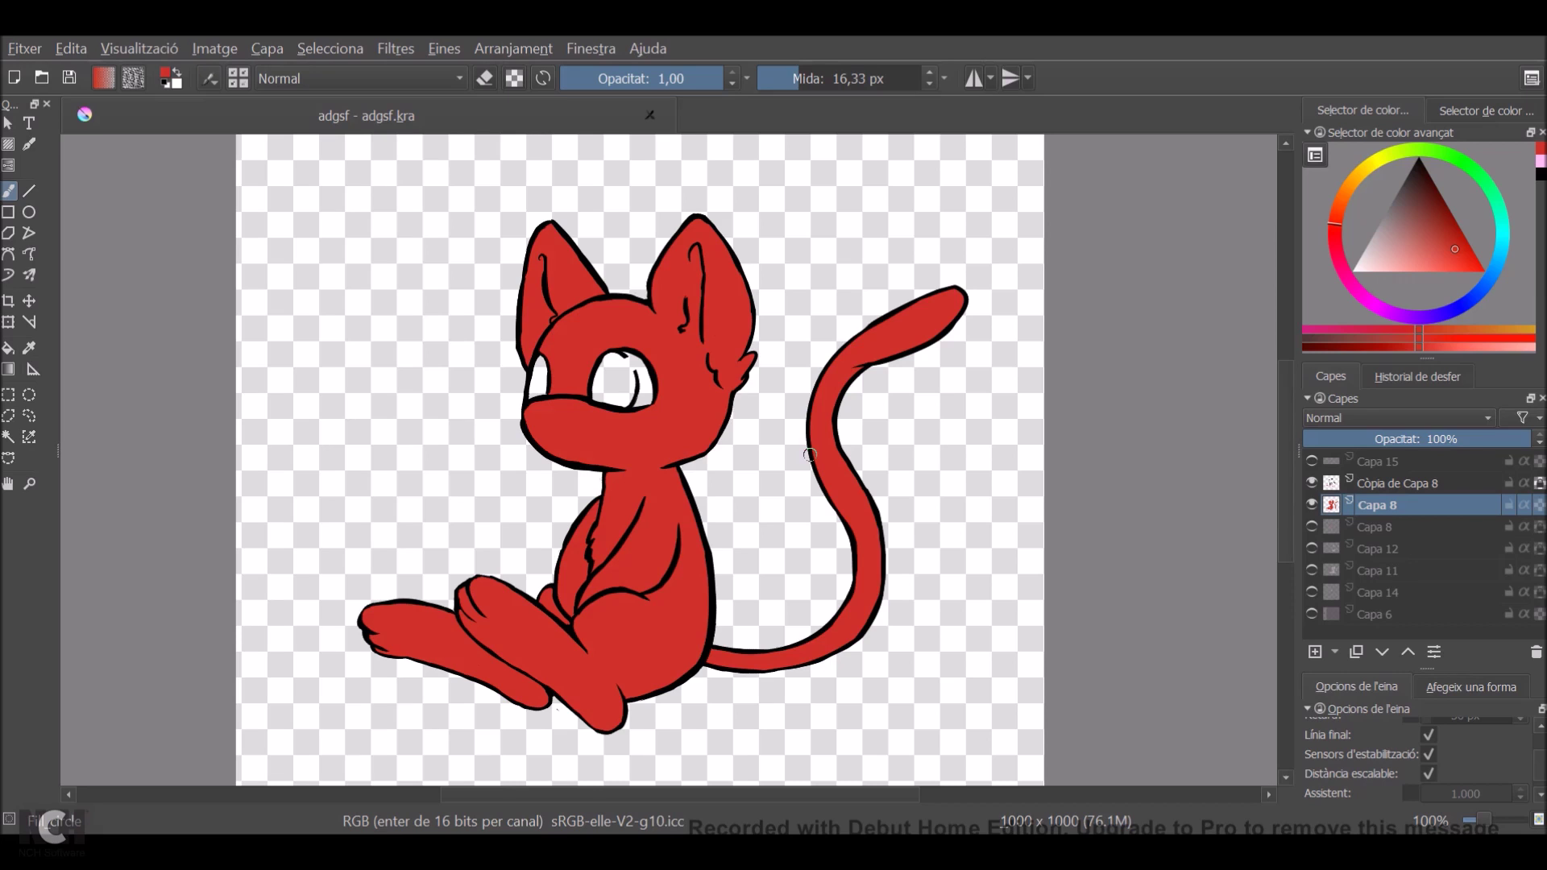
Pick a lighter pinkish red, test two diagonal stripes across the cat, then undo them.
{"action": "left_click", "coordinate": [8, 437]}
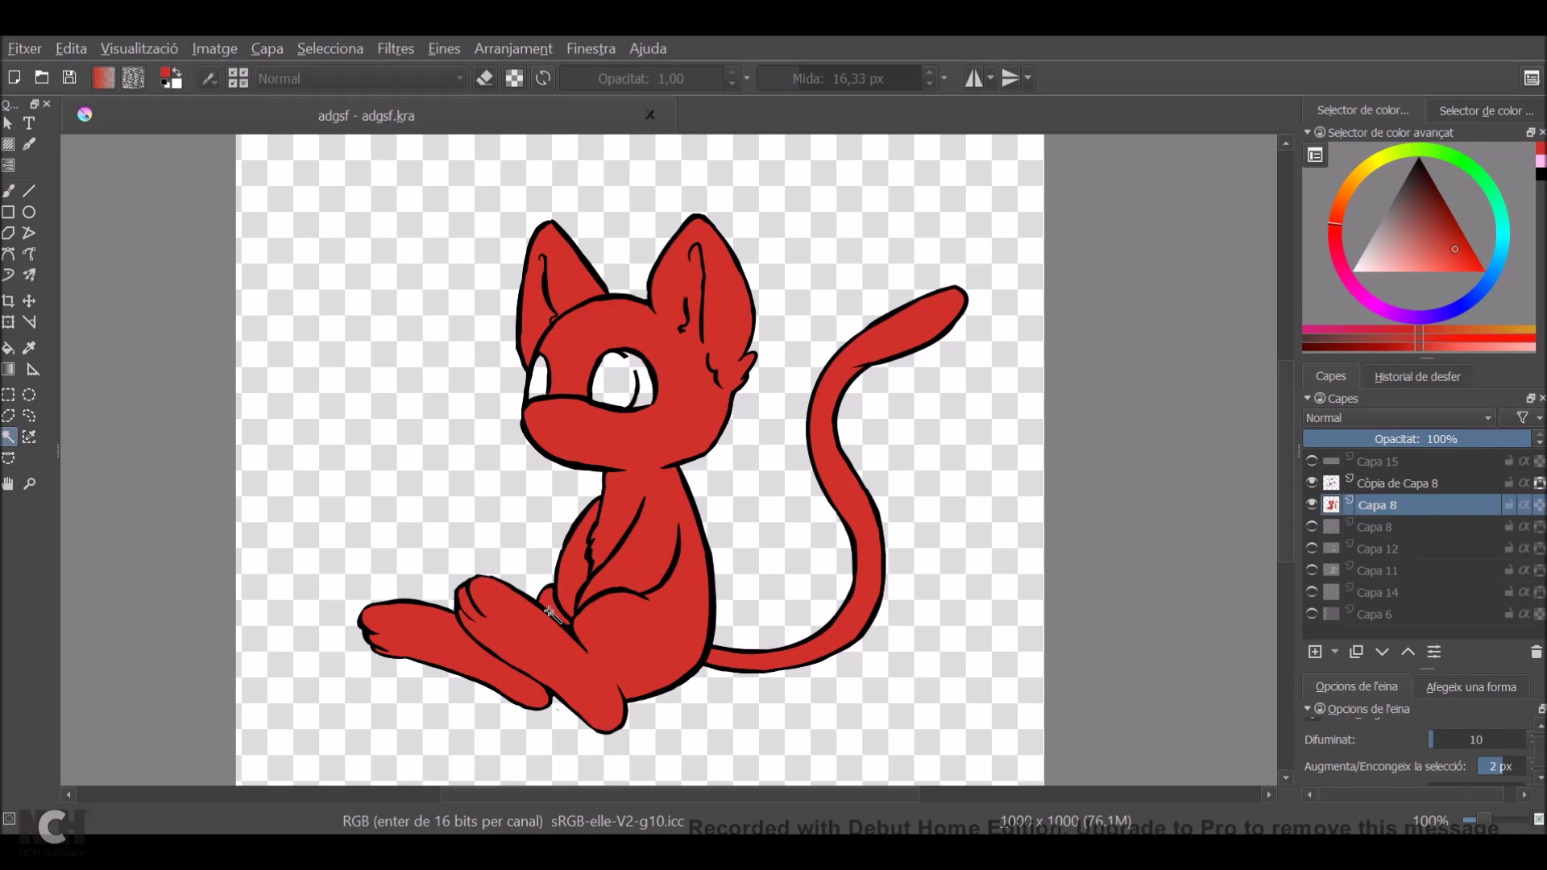
{"action": "key", "text": "b"}
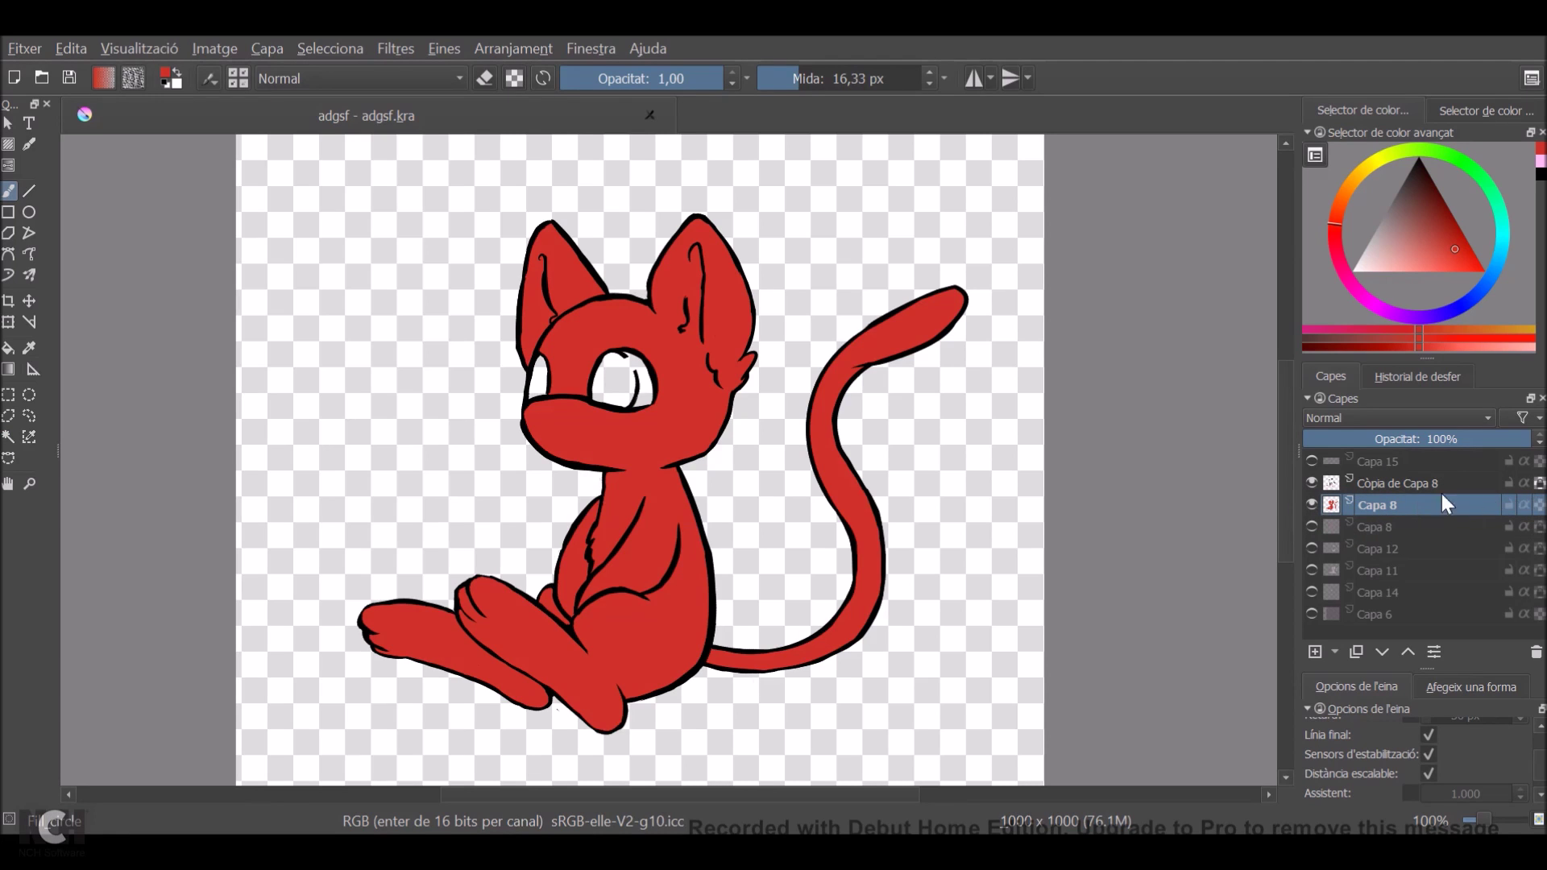
{"action": "left_click", "coordinate": [1313, 502]}
{"action": "left_click", "coordinate": [1313, 502]}
{"action": "left_click", "coordinate": [1408, 254]}
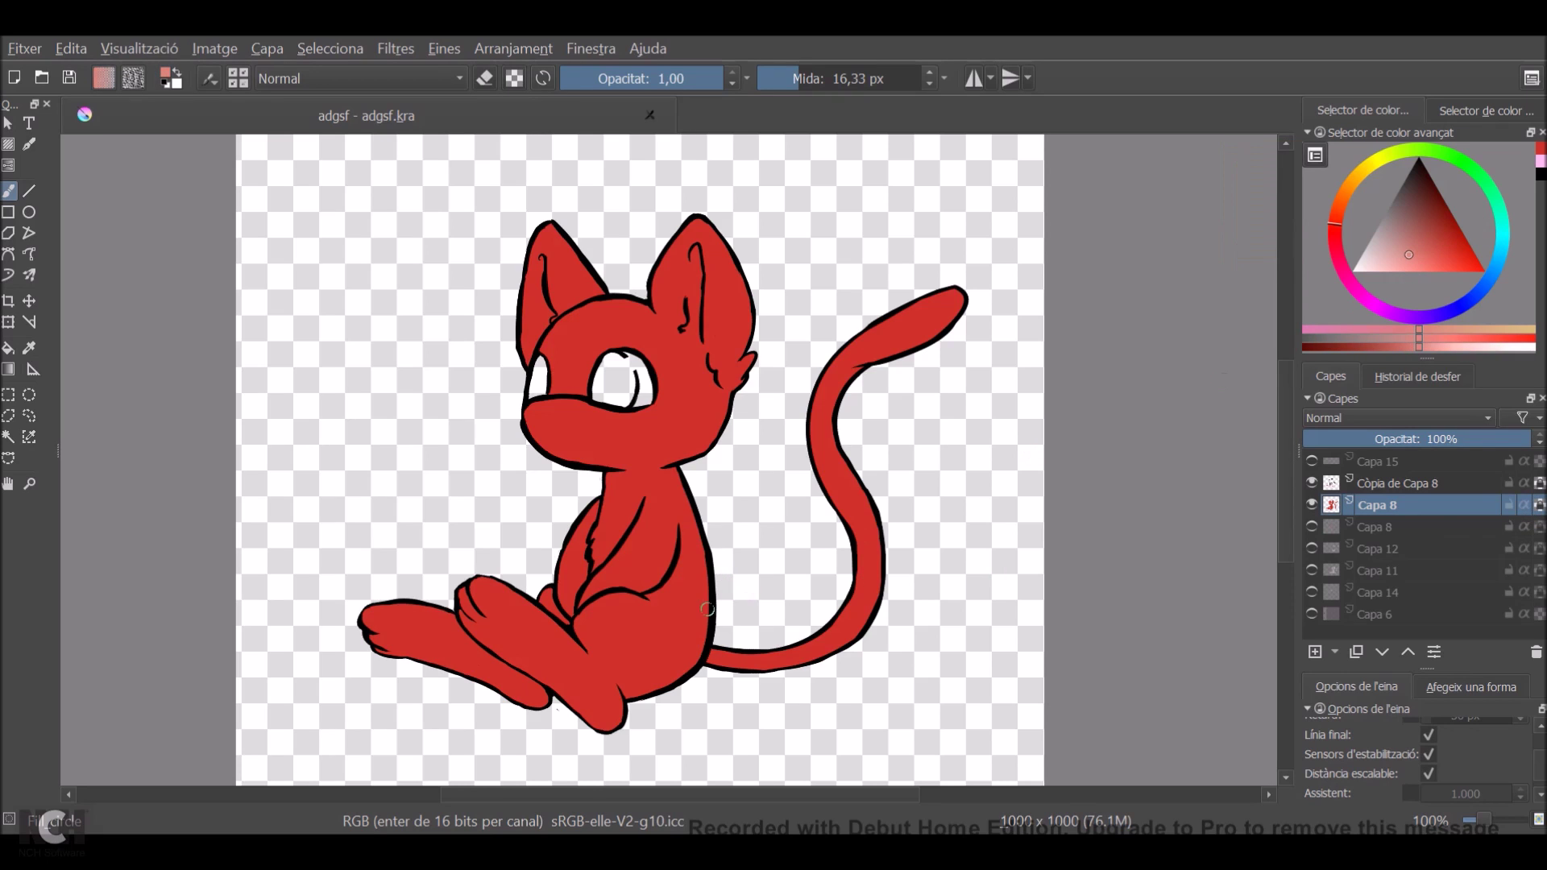
{"action": "left_click_drag", "start_coordinate": [475, 708], "coordinate": [1074, 419]}
{"action": "left_click_drag", "start_coordinate": [979, 479], "coordinate": [564, 729]}
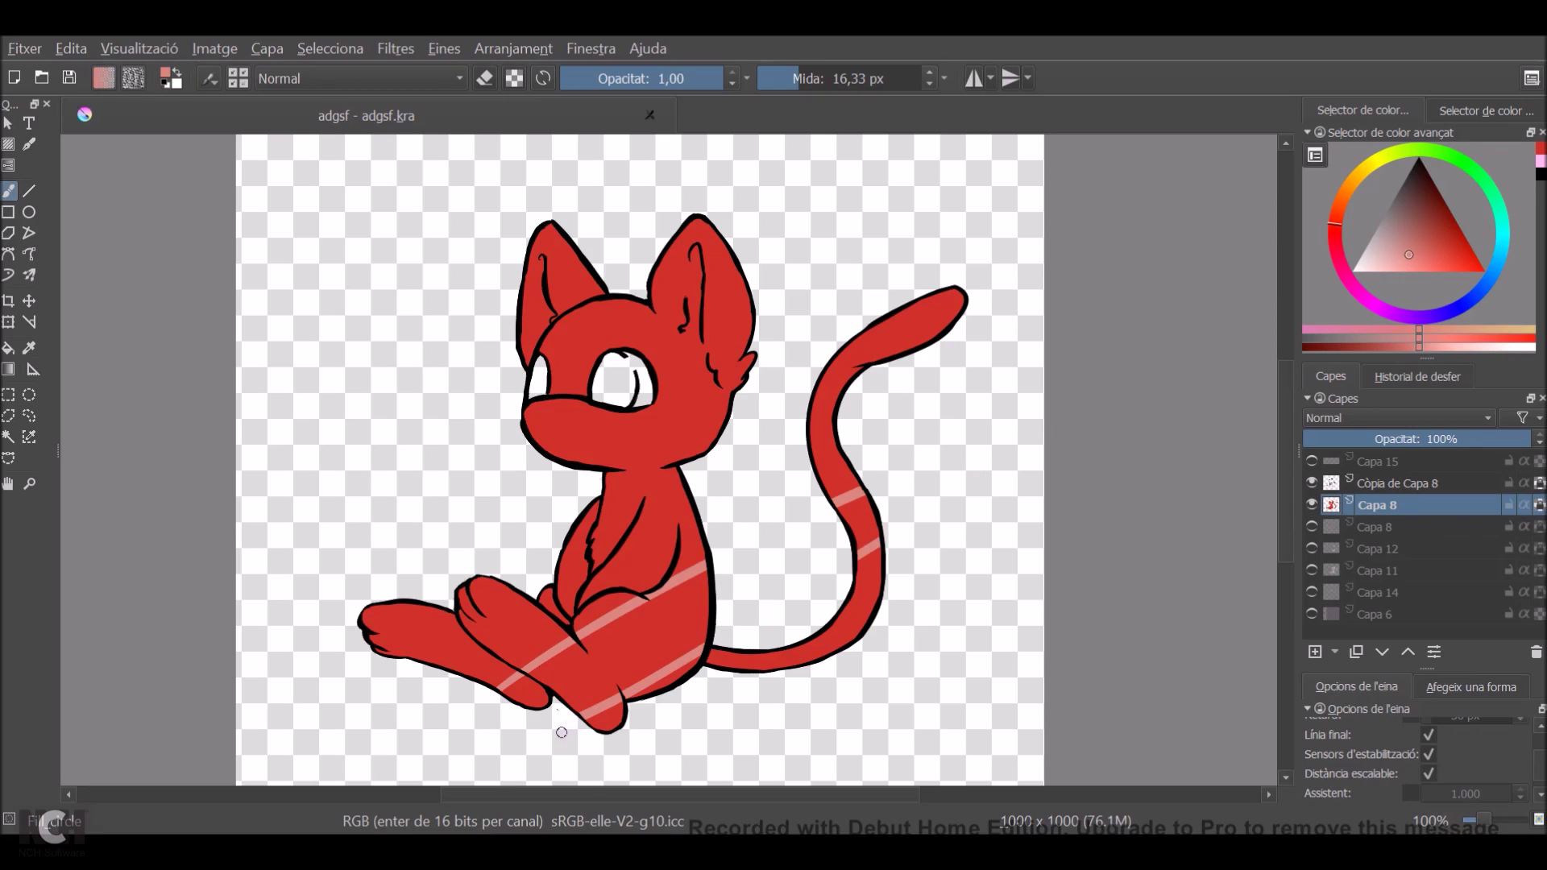
{"action": "key", "text": "ctrl+z"}
{"action": "key", "text": "ctrl+z"}
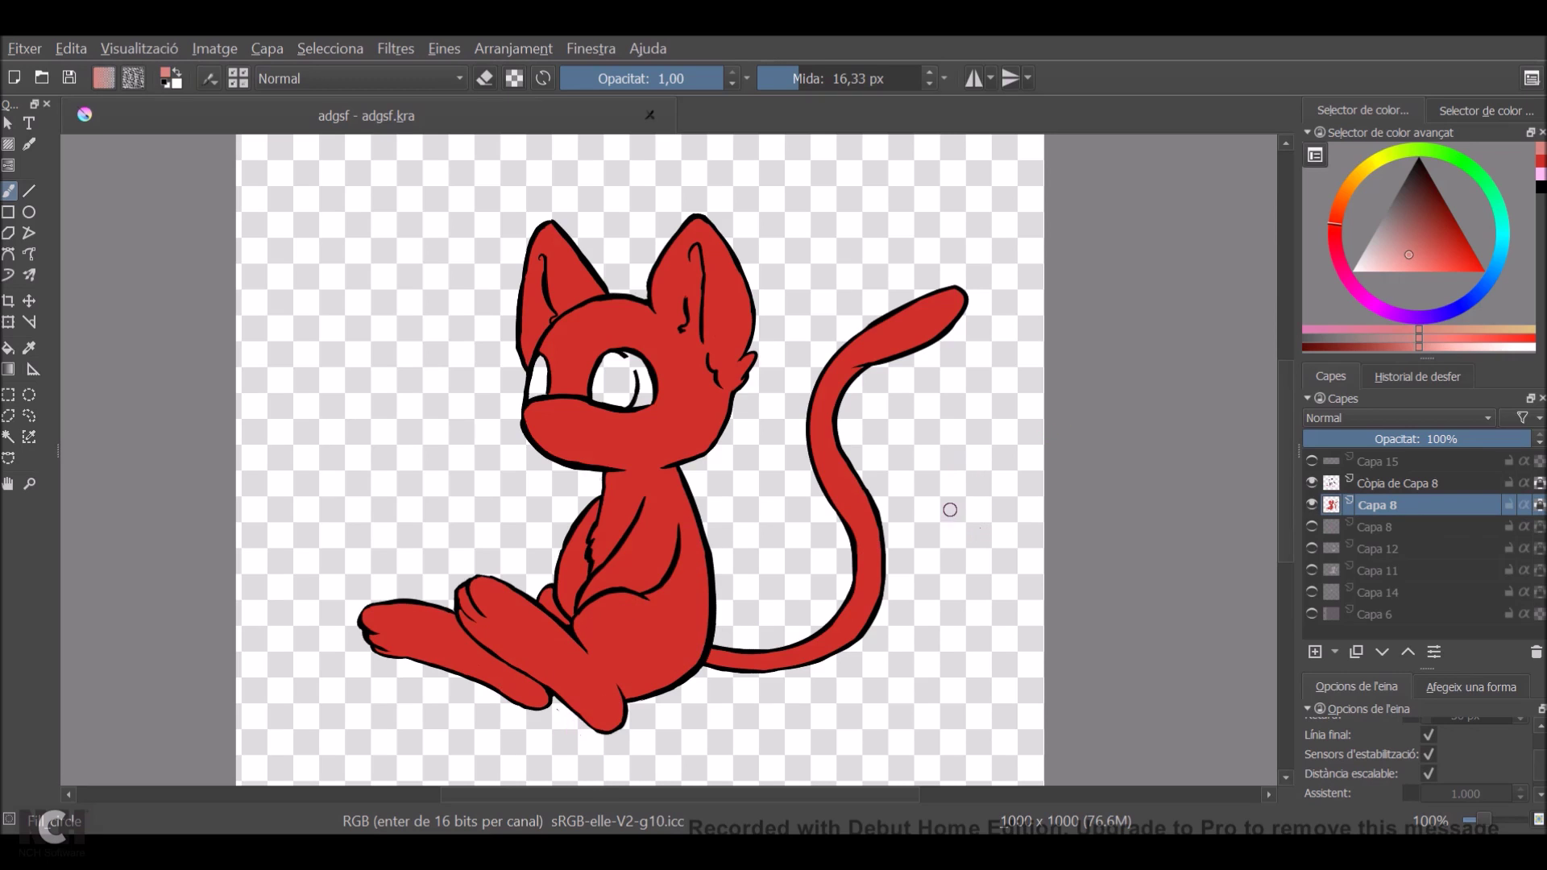
{"action": "left_click", "coordinate": [9, 348]}
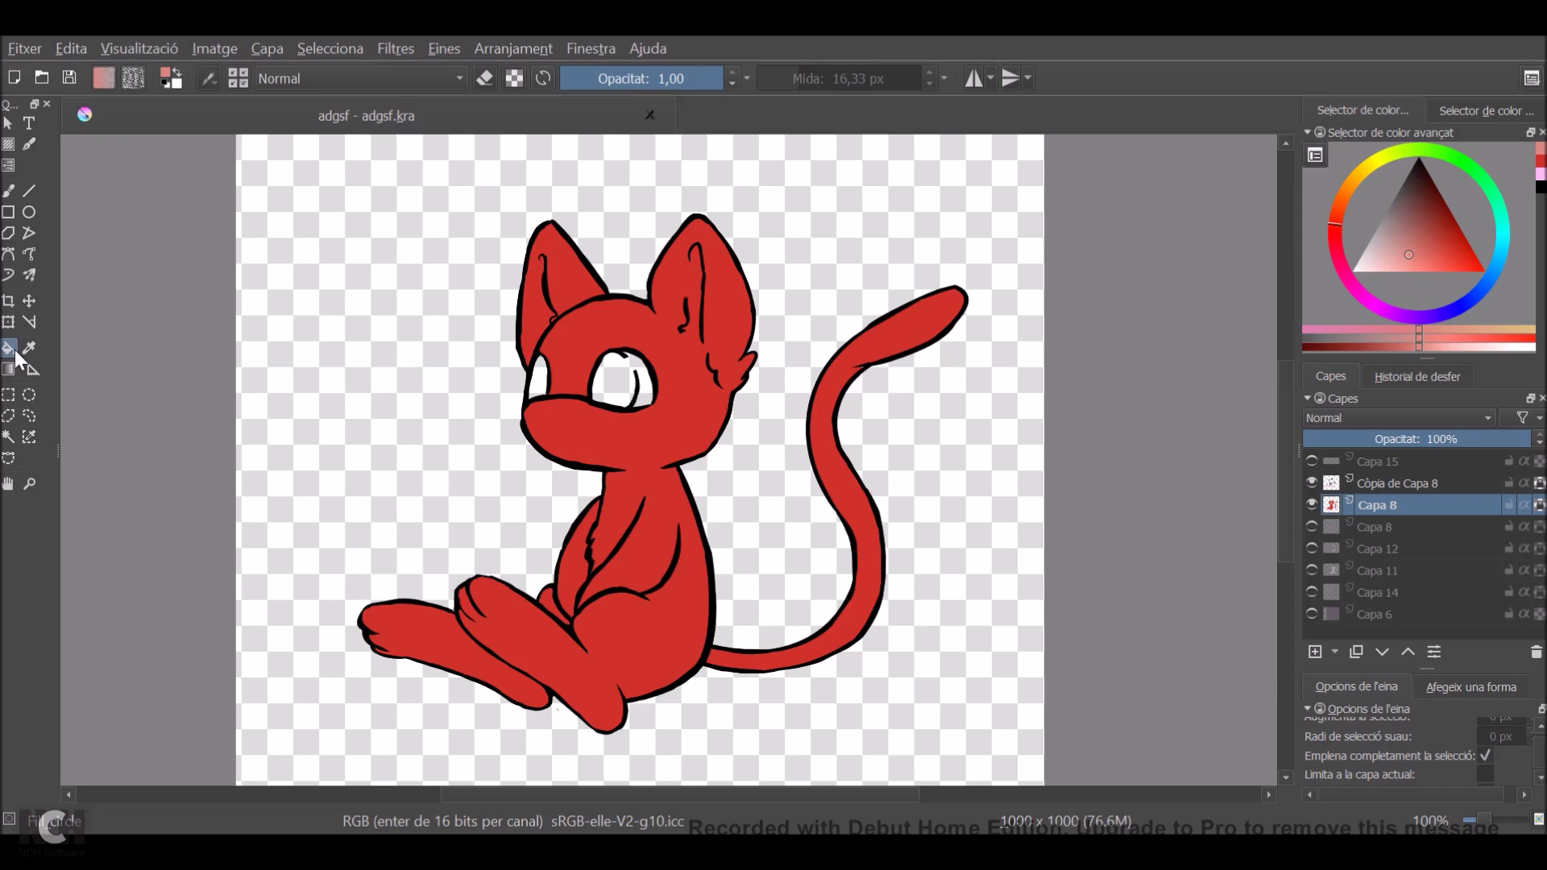
Refill the cat's body on Capa 8 with light pink from the colour history.
{"action": "left_click", "coordinate": [1540, 174]}
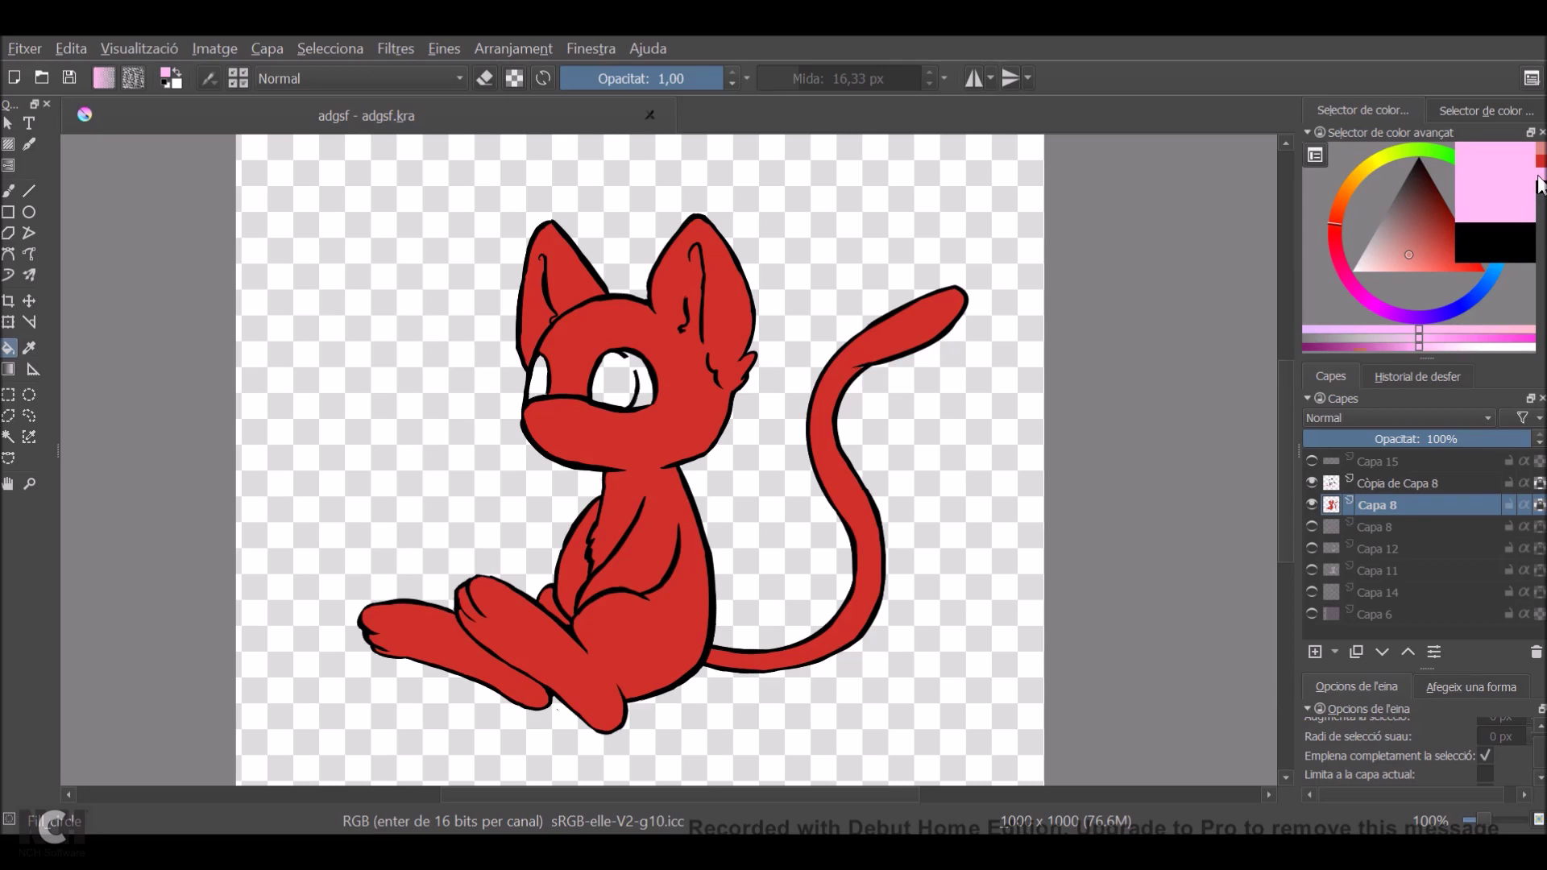
{"action": "left_click", "coordinate": [662, 492]}
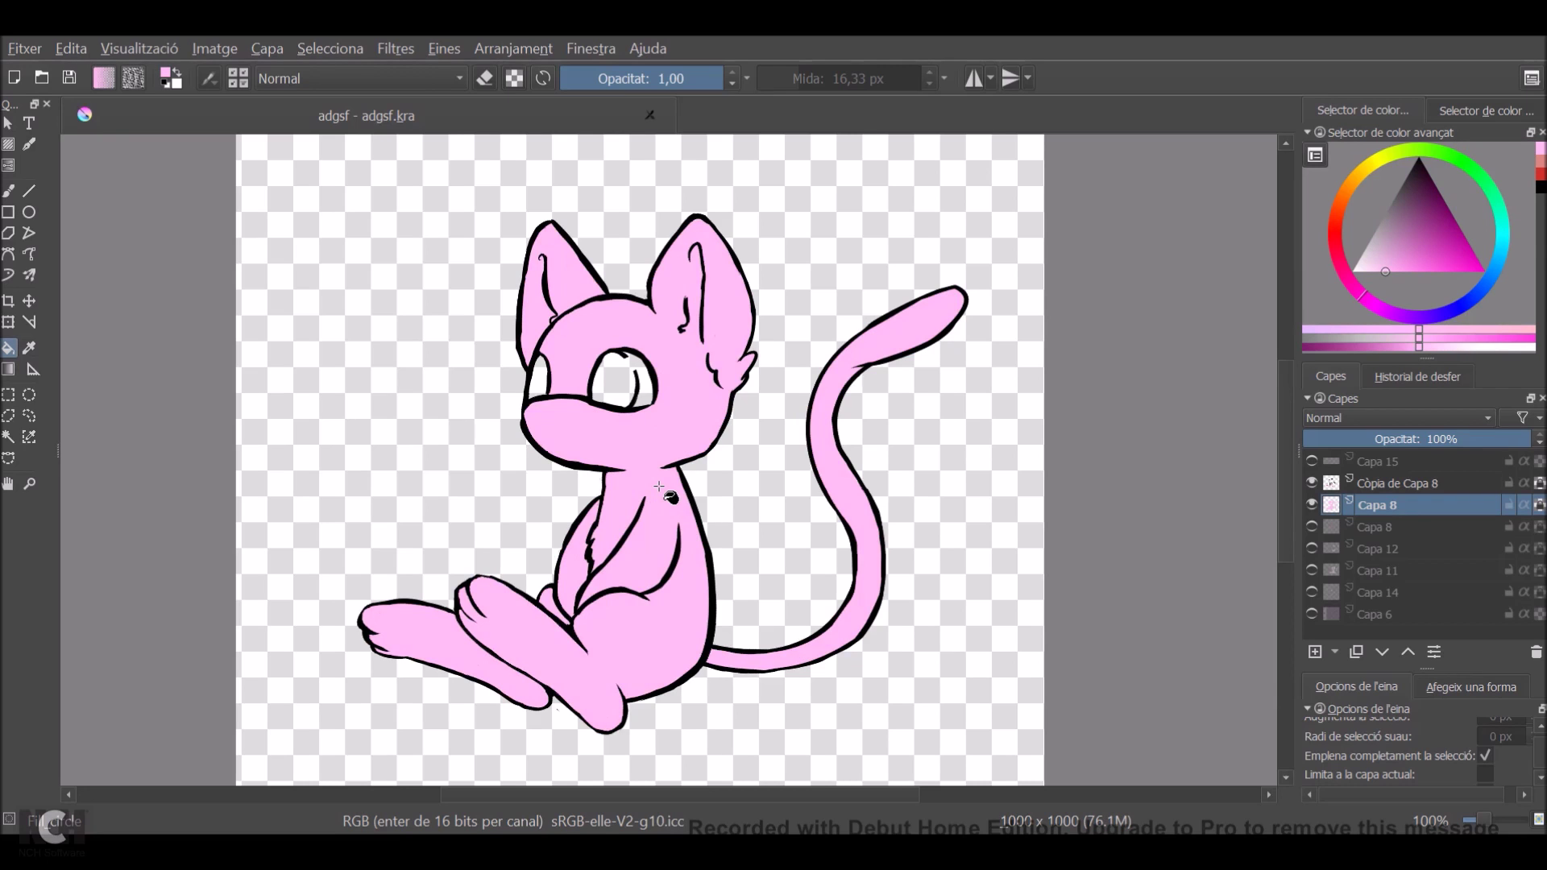
{"action": "key", "text": "b"}
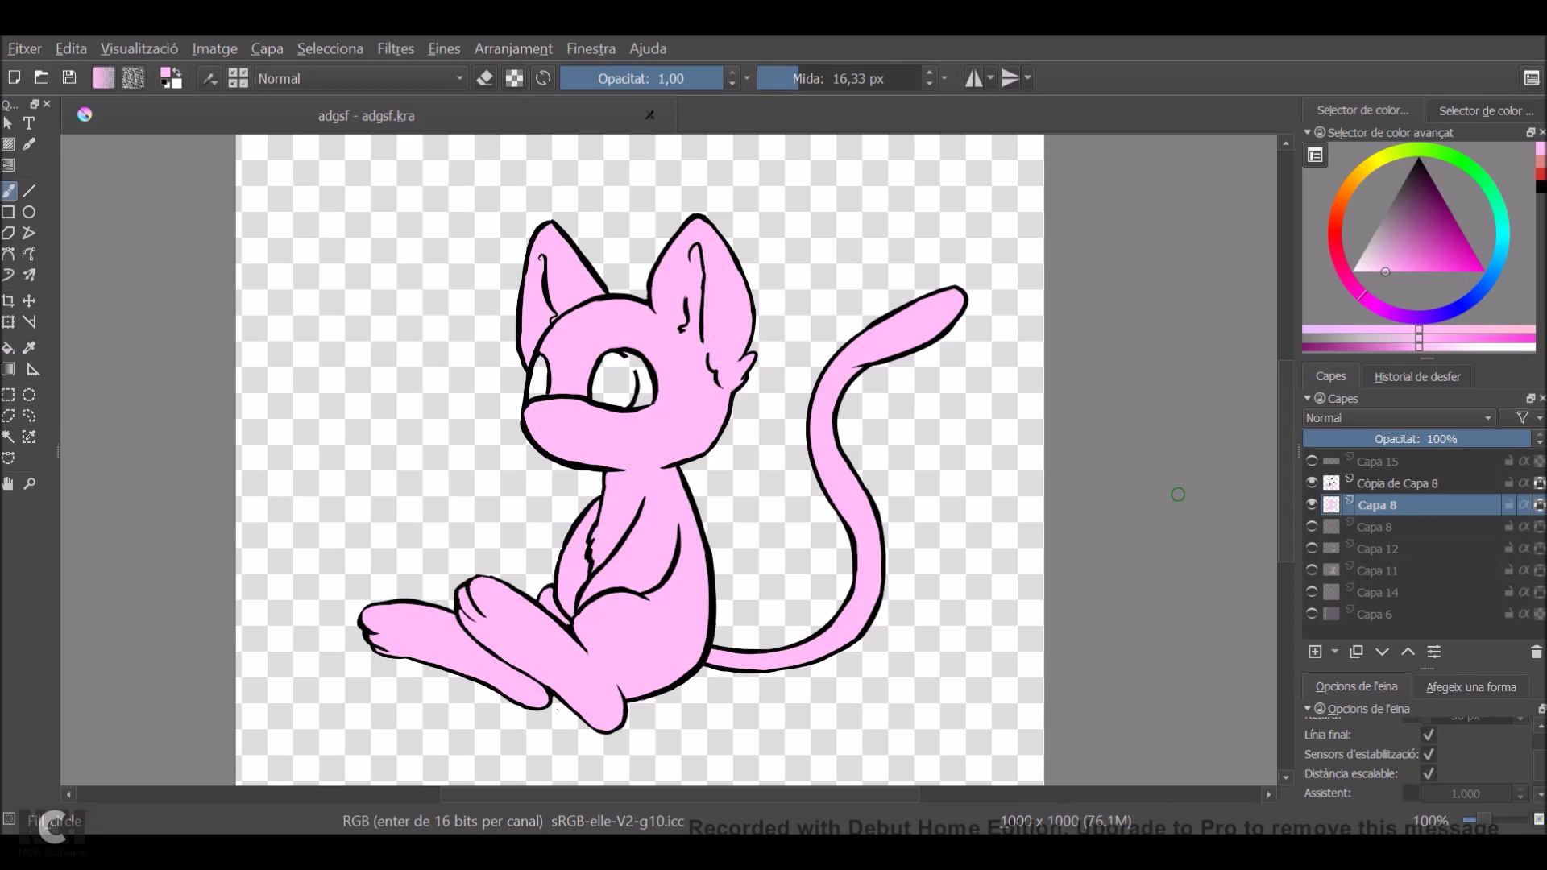
{"action": "left_click", "coordinate": [1311, 461]}
Make Còpia de Capa 8 active and fill its line art with a darker magenta pink.
{"action": "left_click", "coordinate": [1312, 459]}
{"action": "left_click", "coordinate": [1367, 483]}
{"action": "left_click", "coordinate": [1313, 482]}
{"action": "left_click", "coordinate": [1313, 483]}
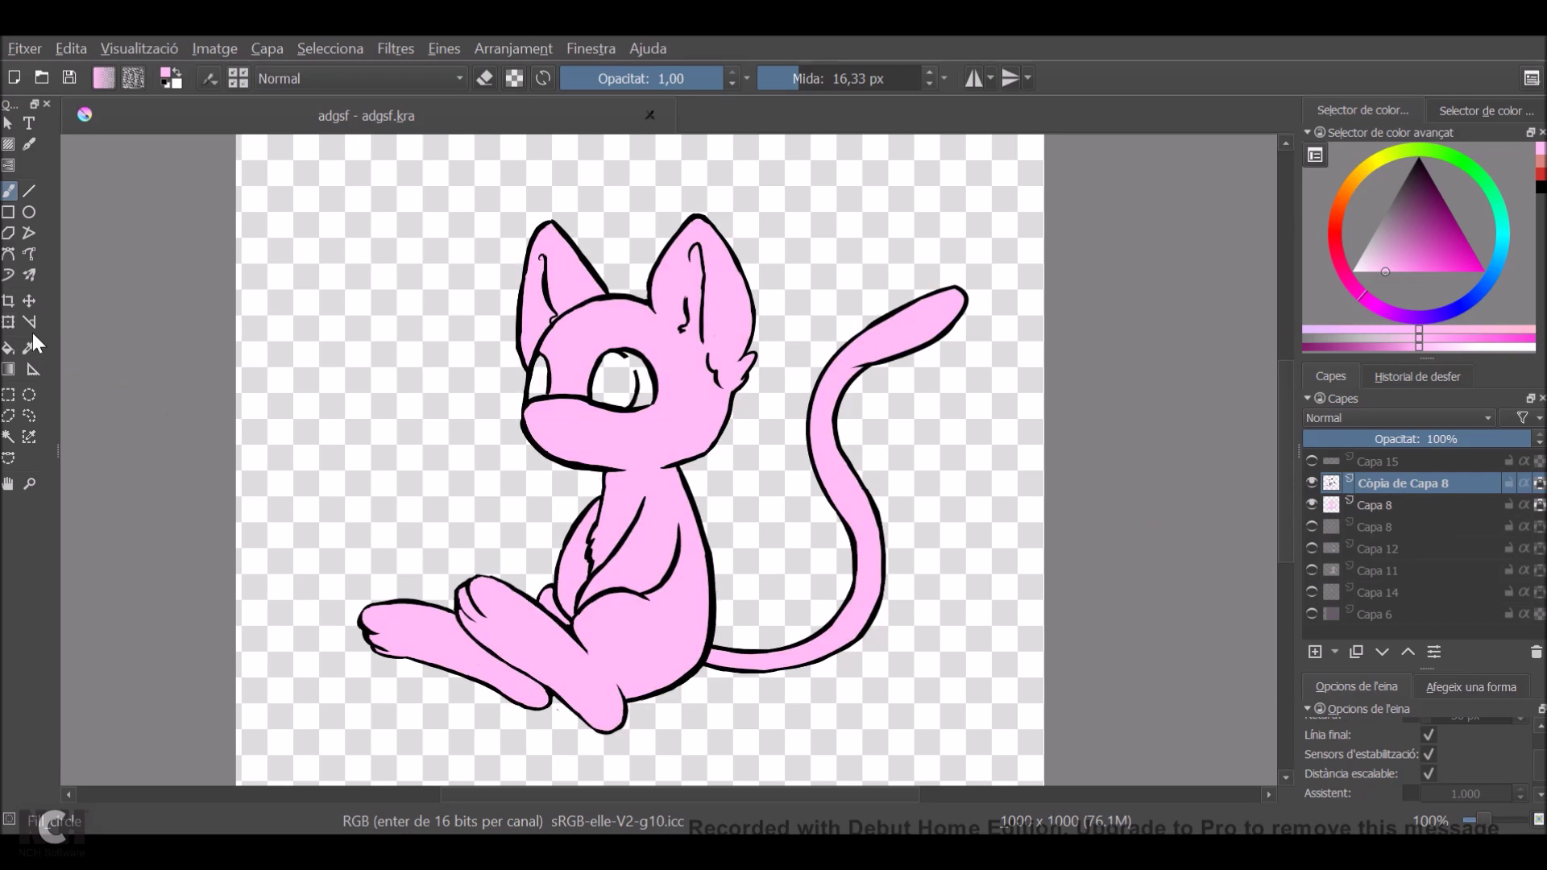
{"action": "left_click", "coordinate": [8, 348]}
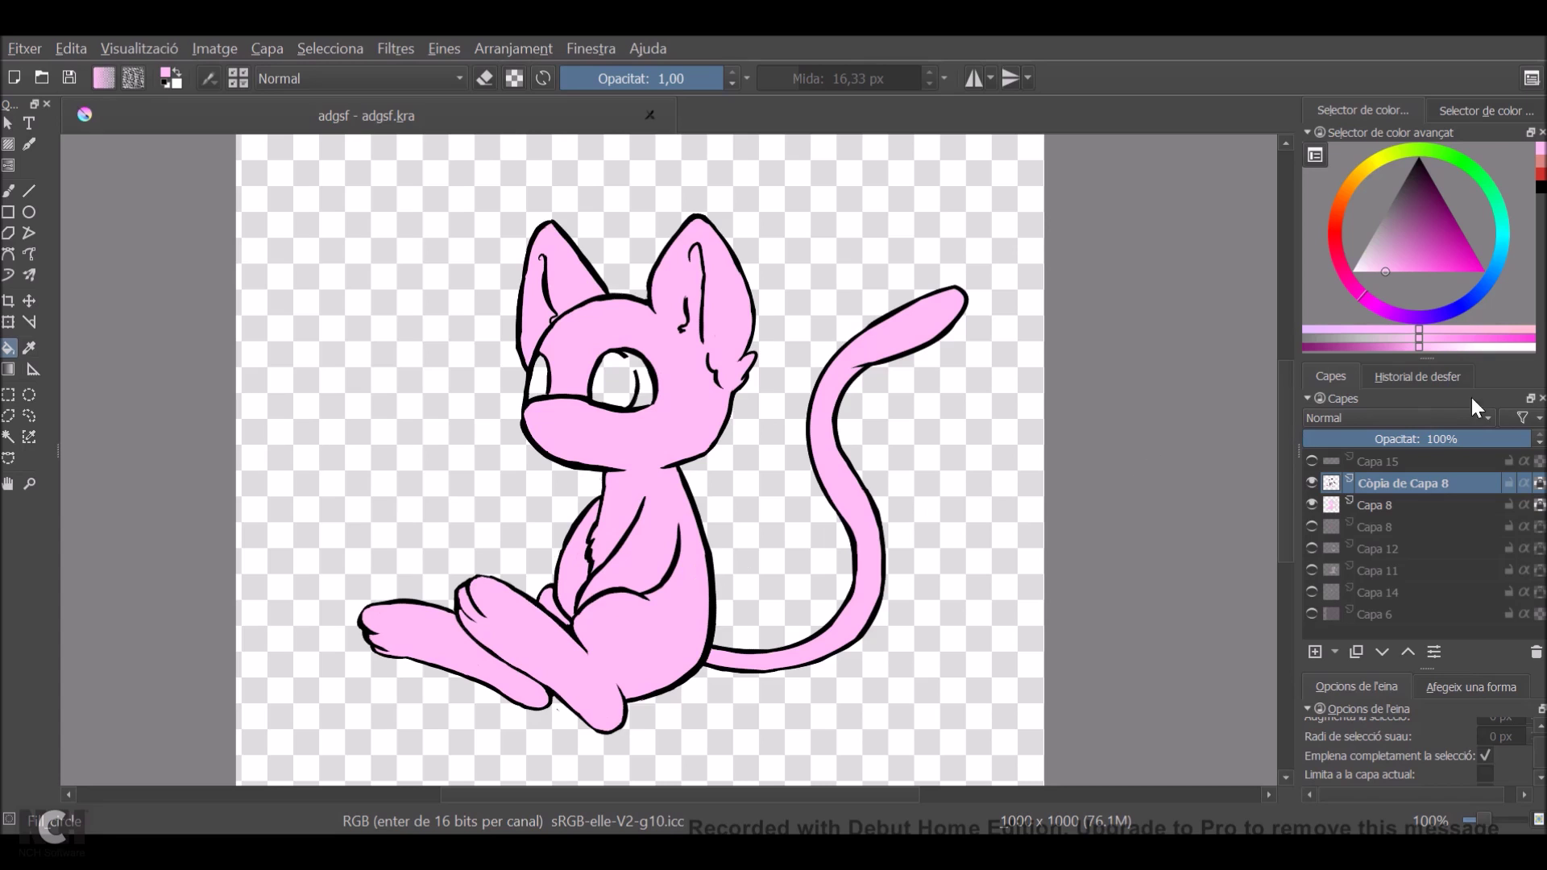
{"action": "left_click_drag", "start_coordinate": [1402, 349], "coordinate": [1372, 350]}
{"action": "left_click", "coordinate": [1003, 480]}
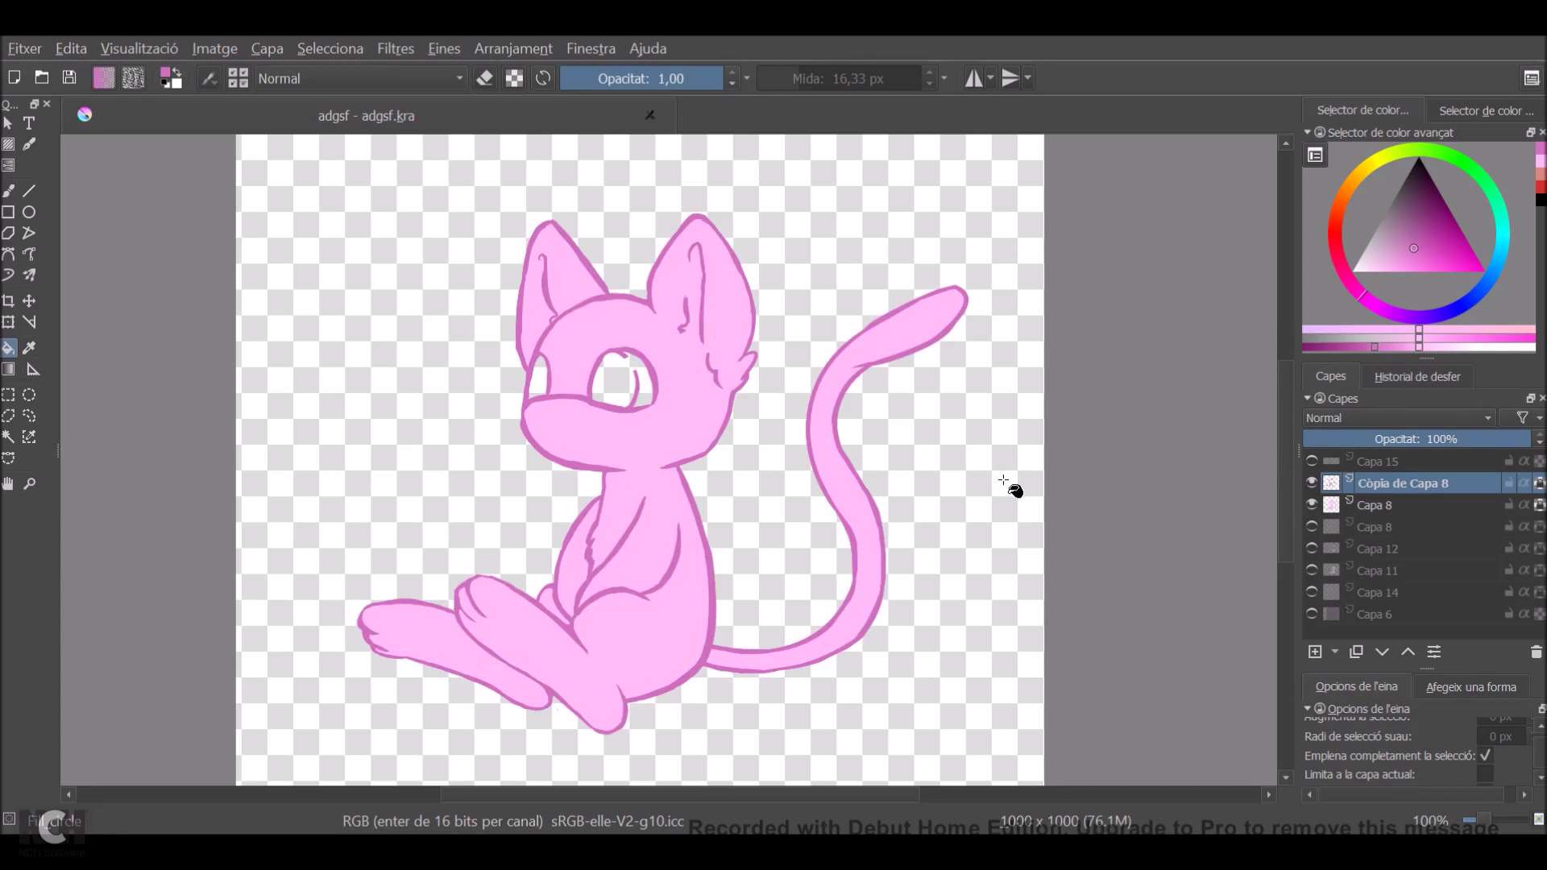
{"action": "left_click_drag", "start_coordinate": [1358, 348], "coordinate": [1352, 348]}
{"action": "left_click", "coordinate": [954, 528]}
{"action": "key", "text": "b"}
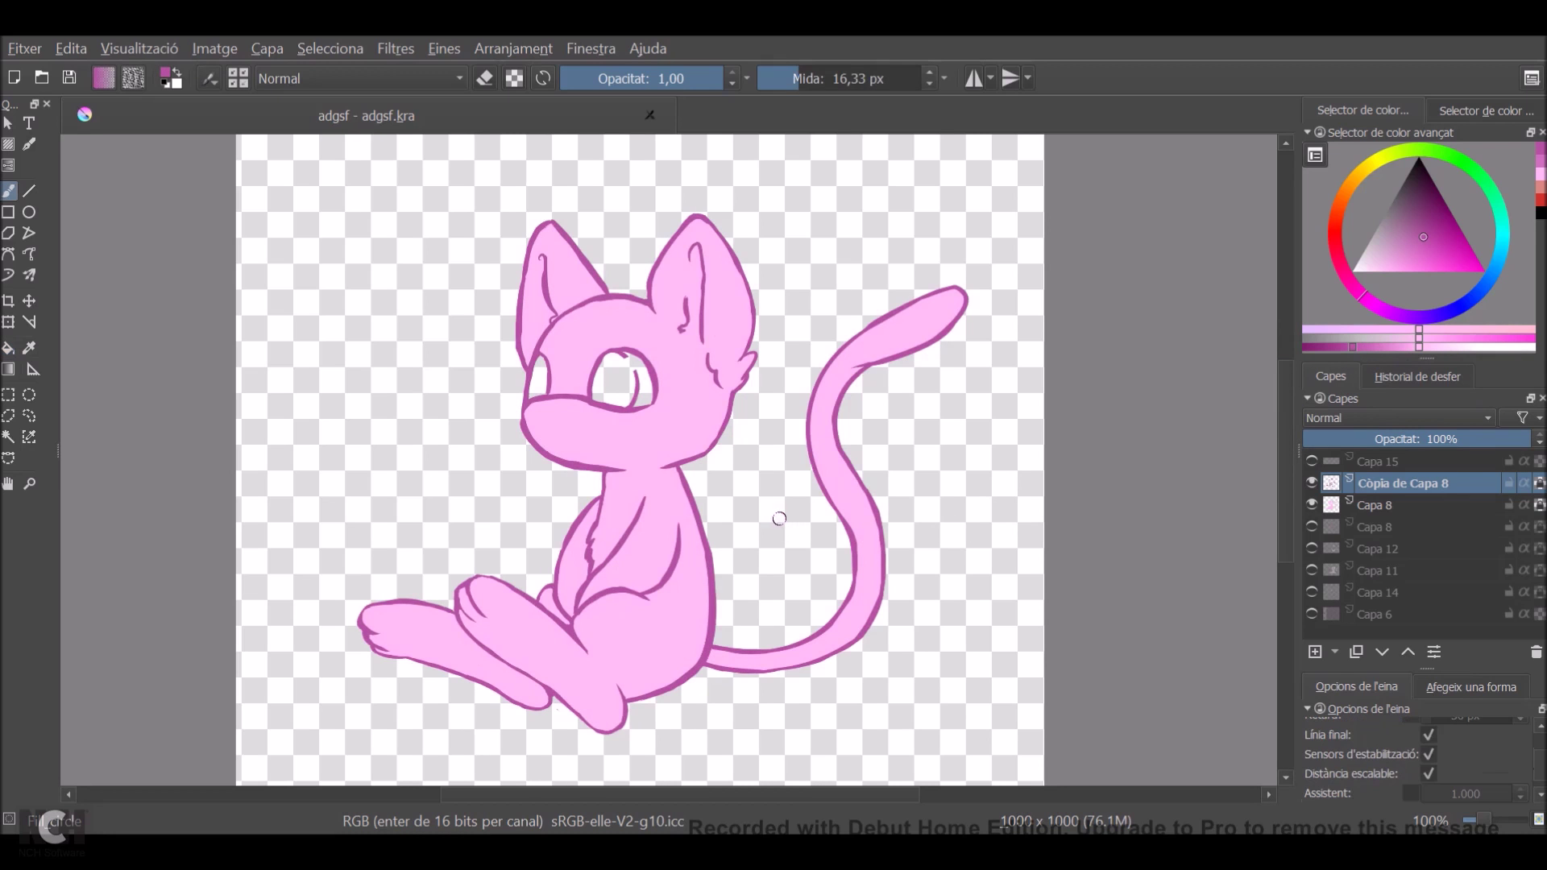
Zoom around the canvas to inspect the shaded pink cat on the dark purple background.
{"action": "scroll", "coordinate": [626, 519], "scroll_direction": "up", "scroll_amount": 3}
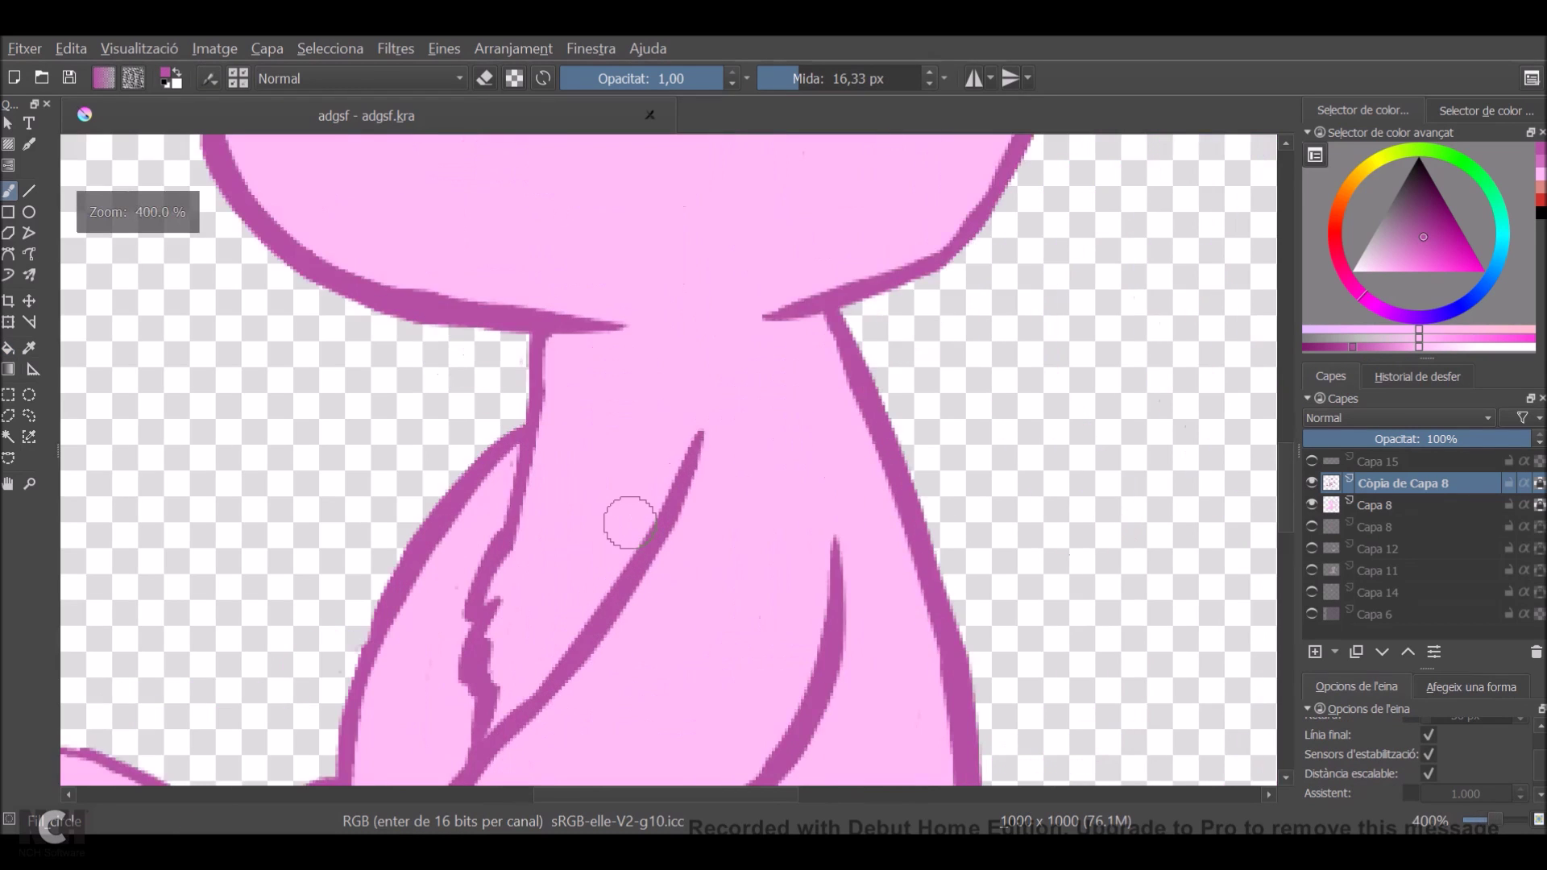
{"action": "scroll", "coordinate": [627, 519], "scroll_direction": "down", "scroll_amount": 4}
{"action": "scroll", "coordinate": [627, 518], "scroll_direction": "down", "scroll_amount": 1}
{"action": "scroll", "coordinate": [627, 518], "scroll_direction": "up", "scroll_amount": 1}
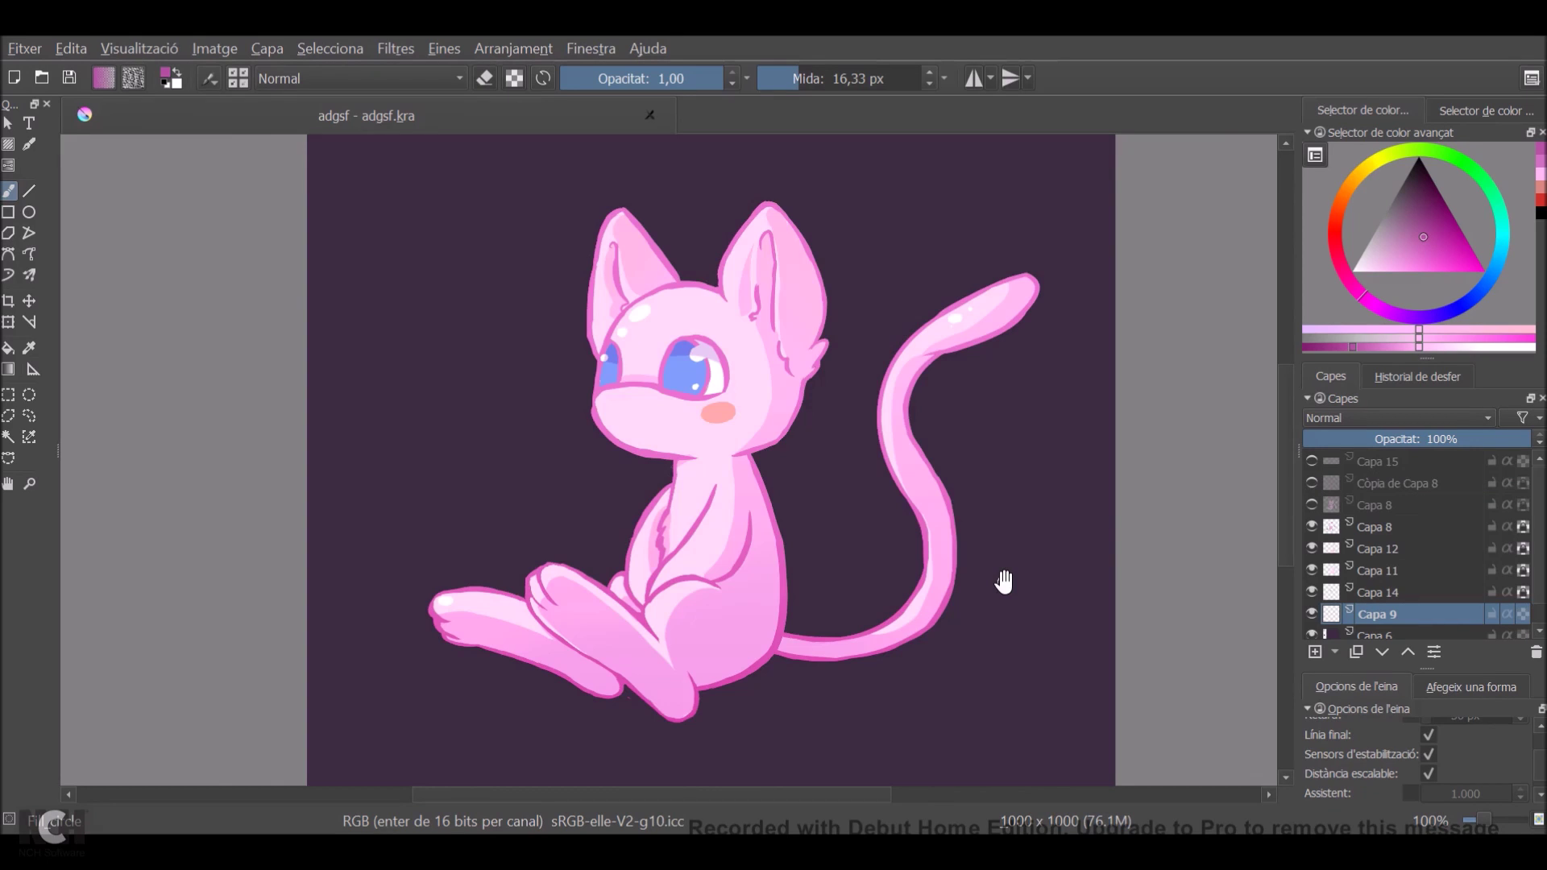
Select the dark purple background with the contiguous selection shrunk by 5 px.
{"action": "left_click", "coordinate": [8, 436]}
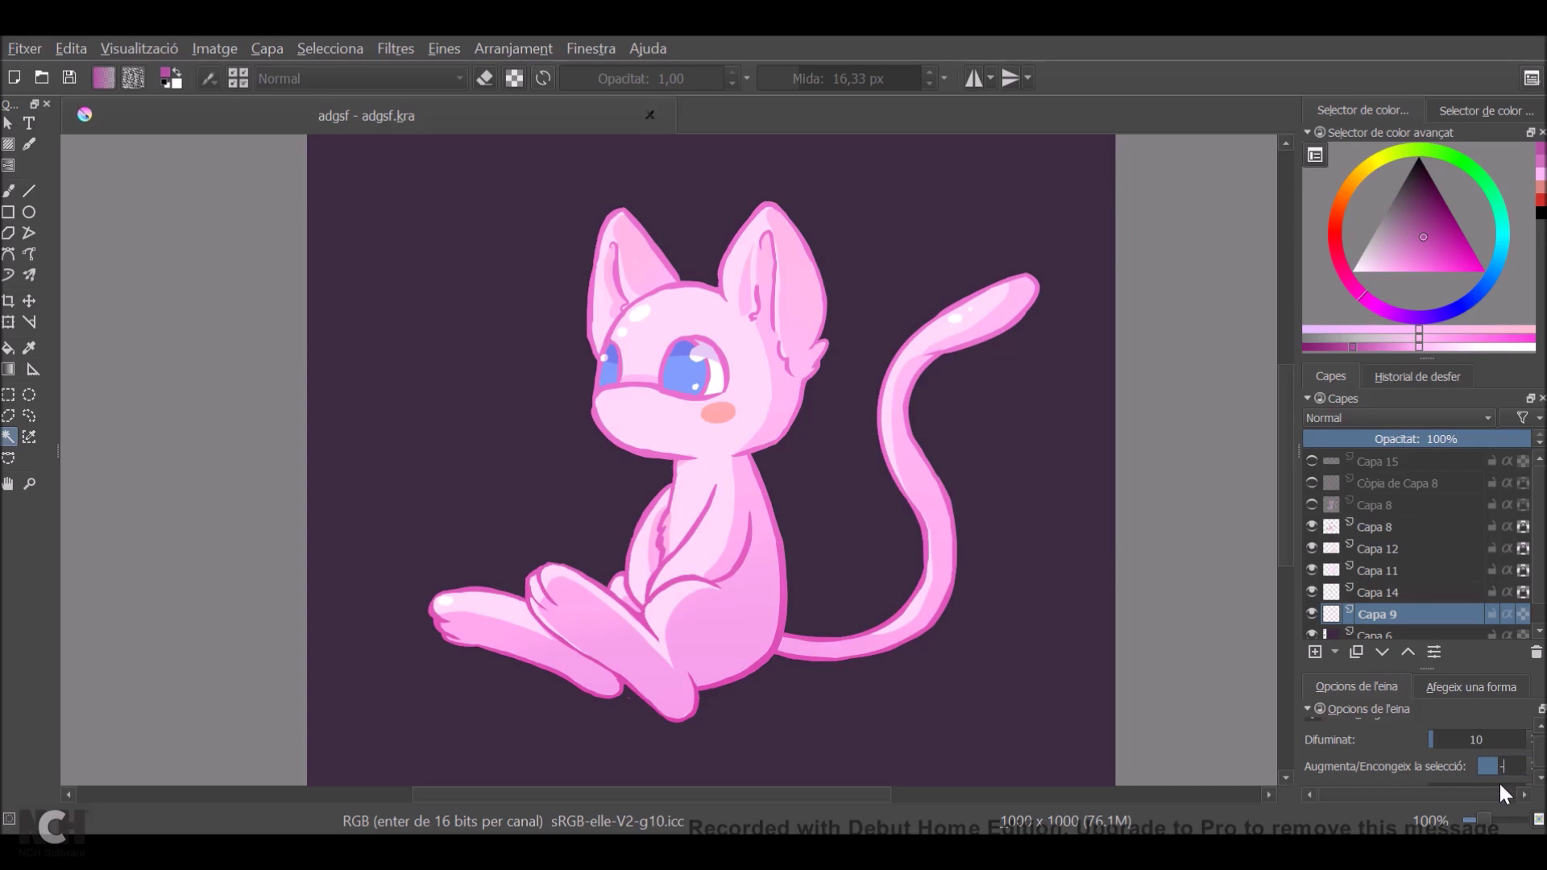
{"action": "scroll", "coordinate": [1499, 785], "scroll_direction": "down", "scroll_amount": 2}
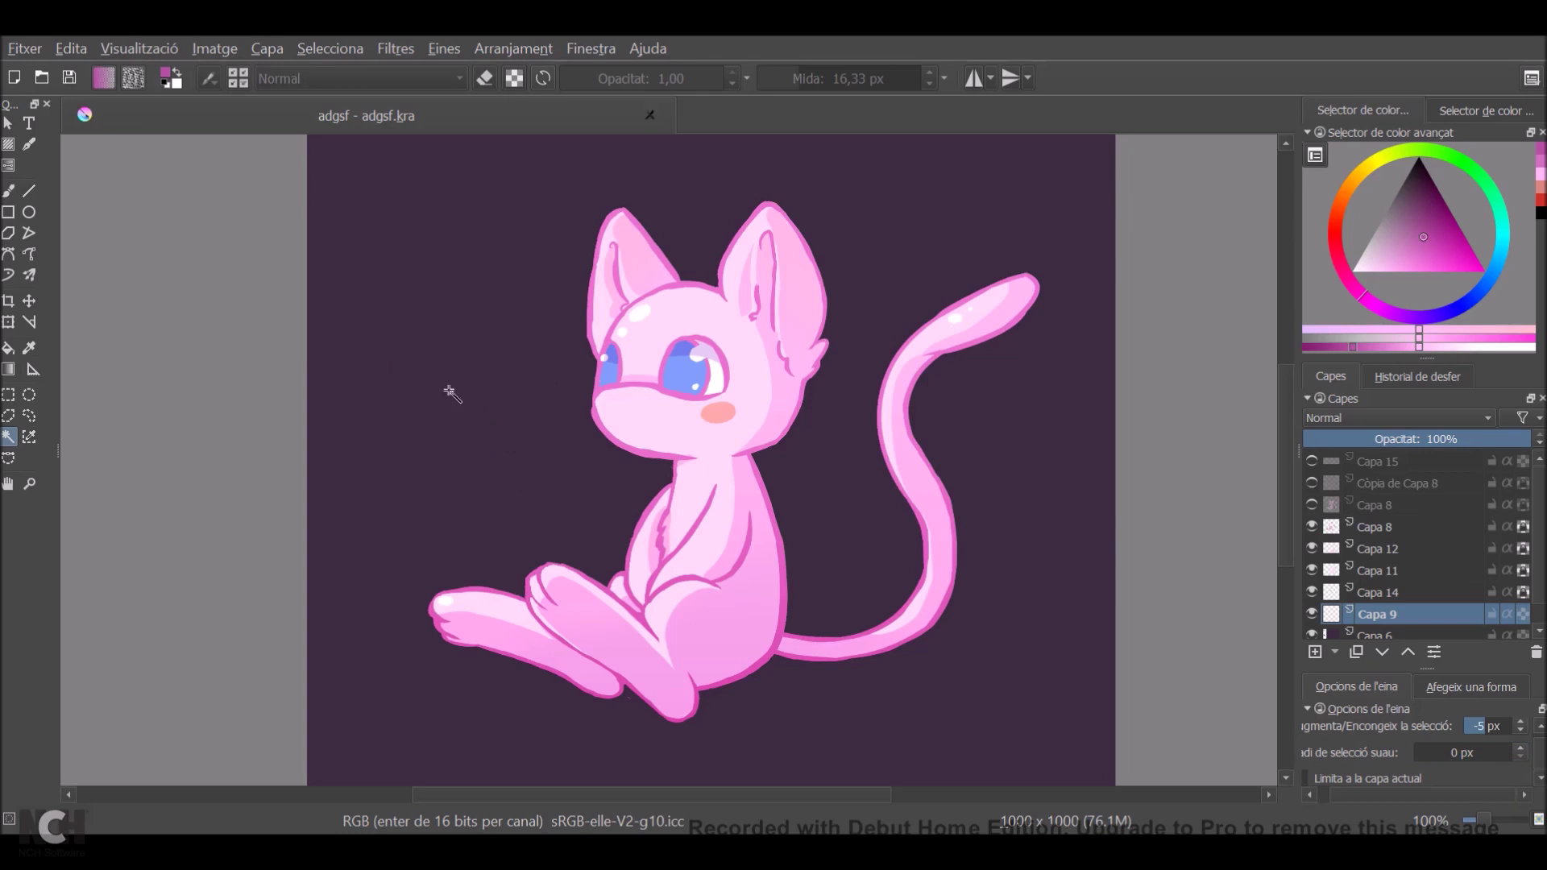
{"action": "left_click", "coordinate": [501, 459]}
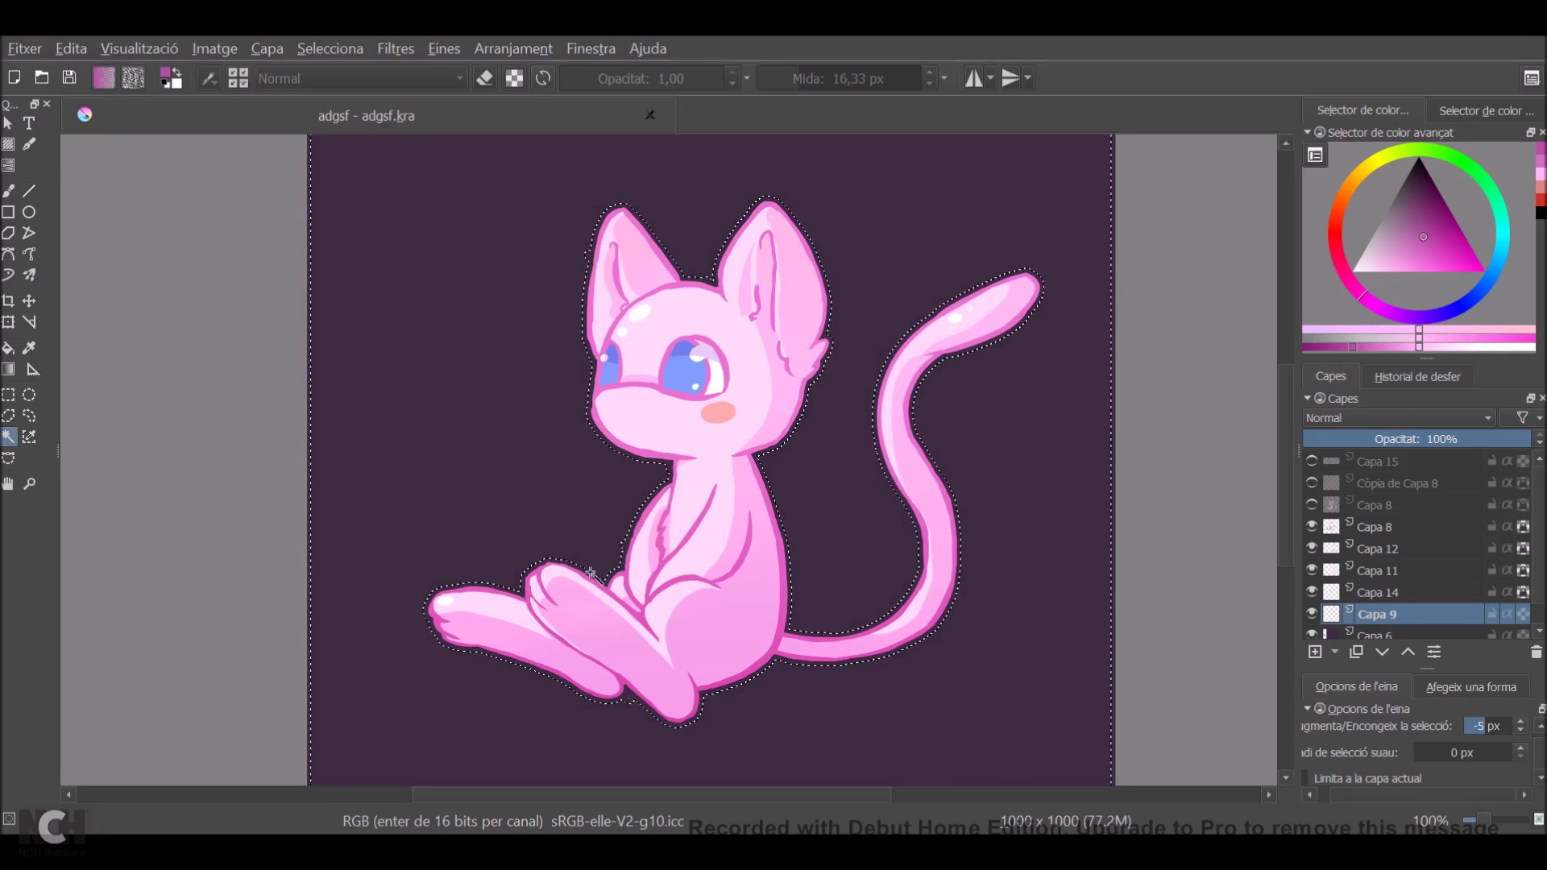
Invert the background selection so it covers the cat.
{"action": "left_click", "coordinate": [394, 48]}
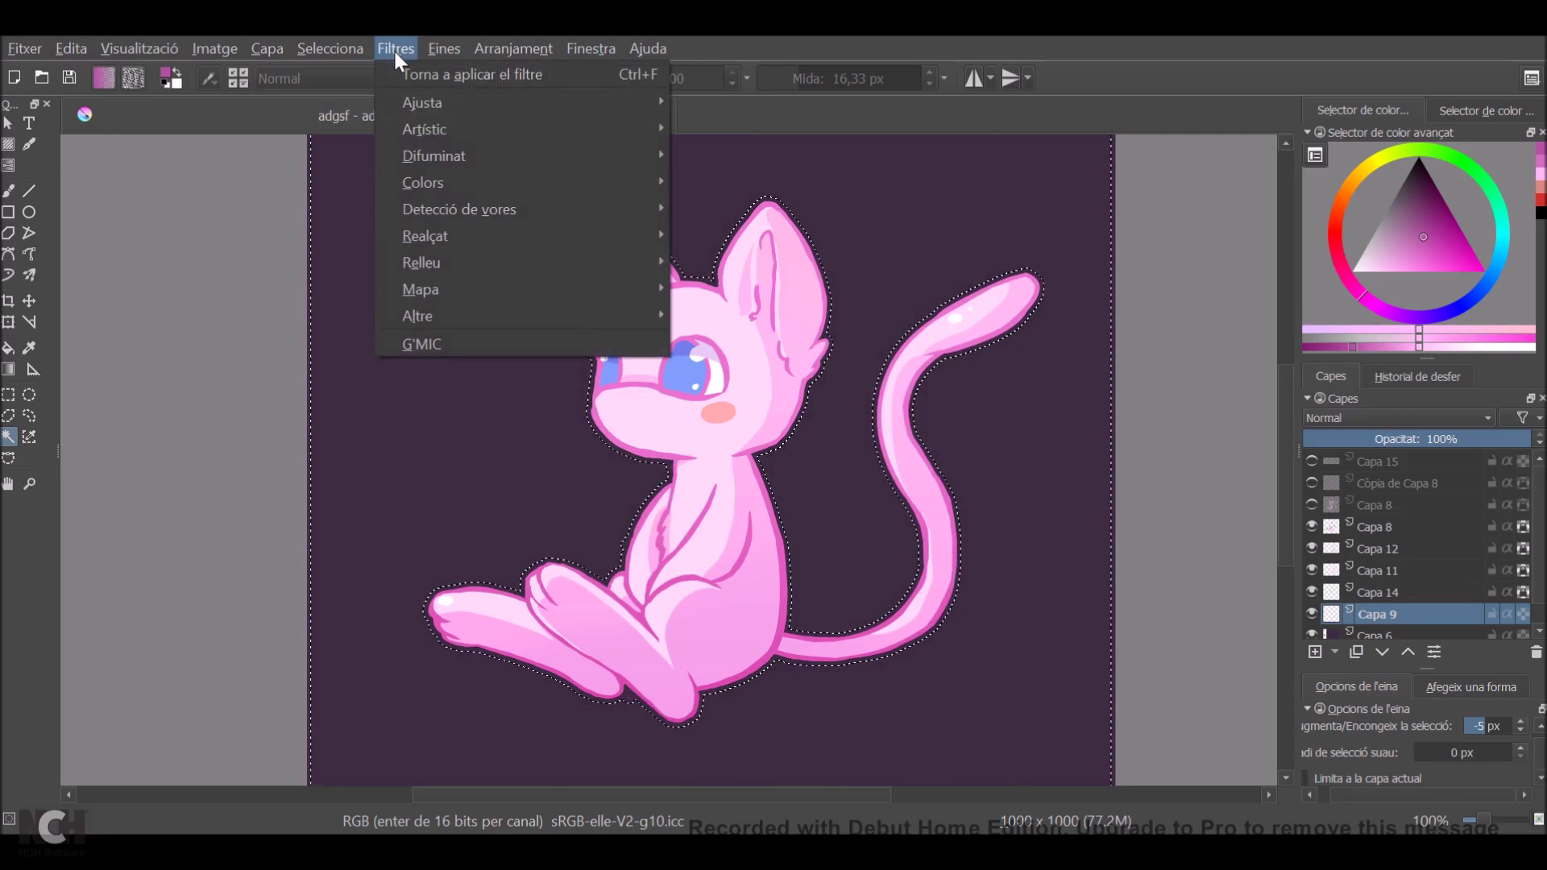
{"action": "left_click", "coordinate": [394, 49]}
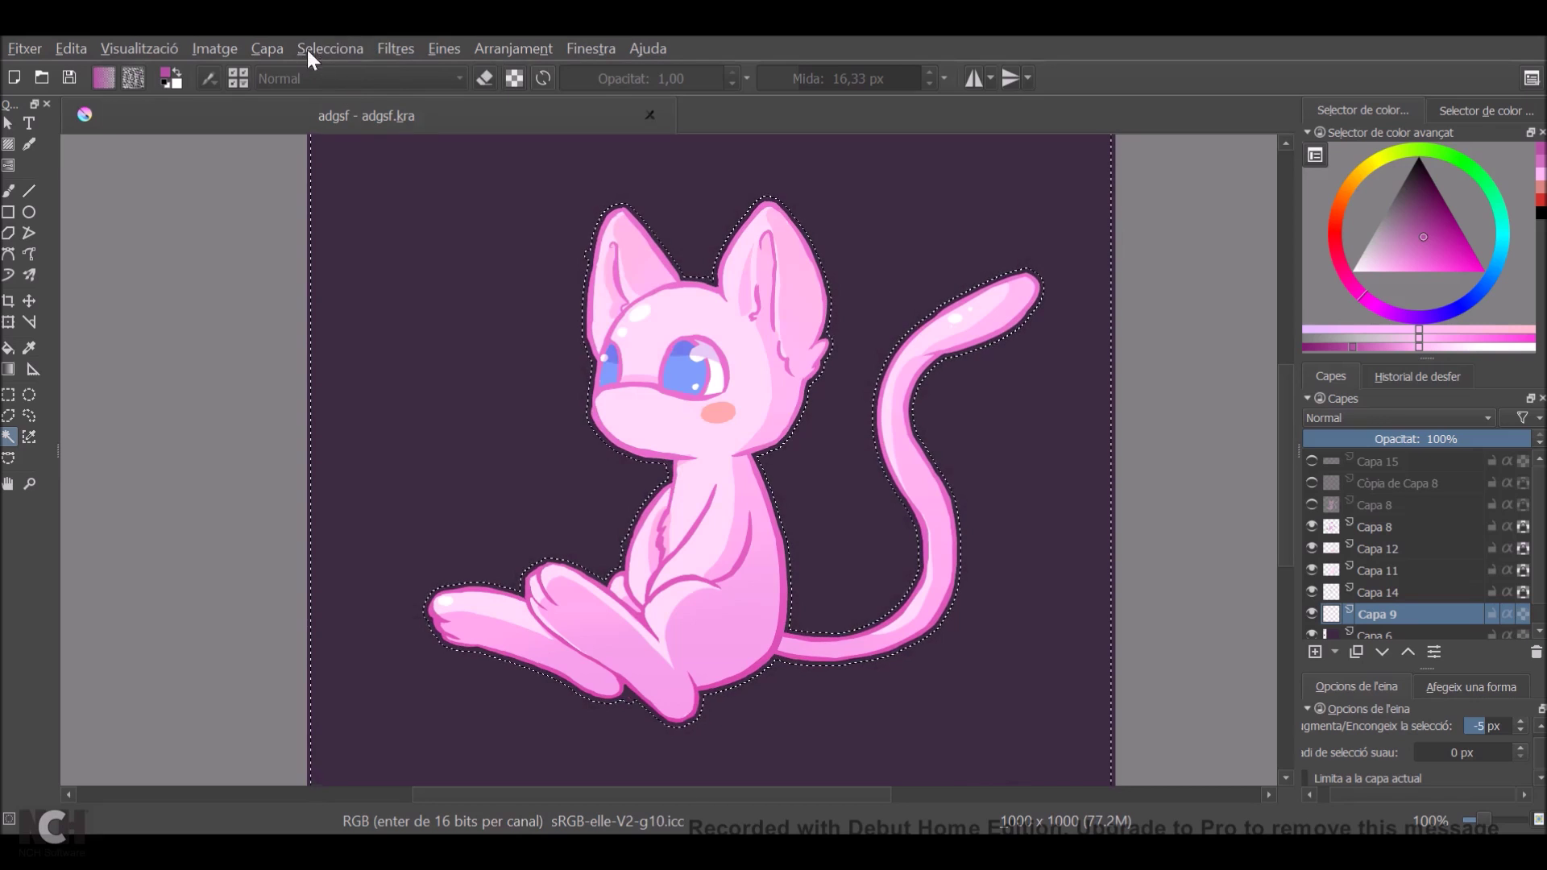
{"action": "left_click", "coordinate": [331, 50]}
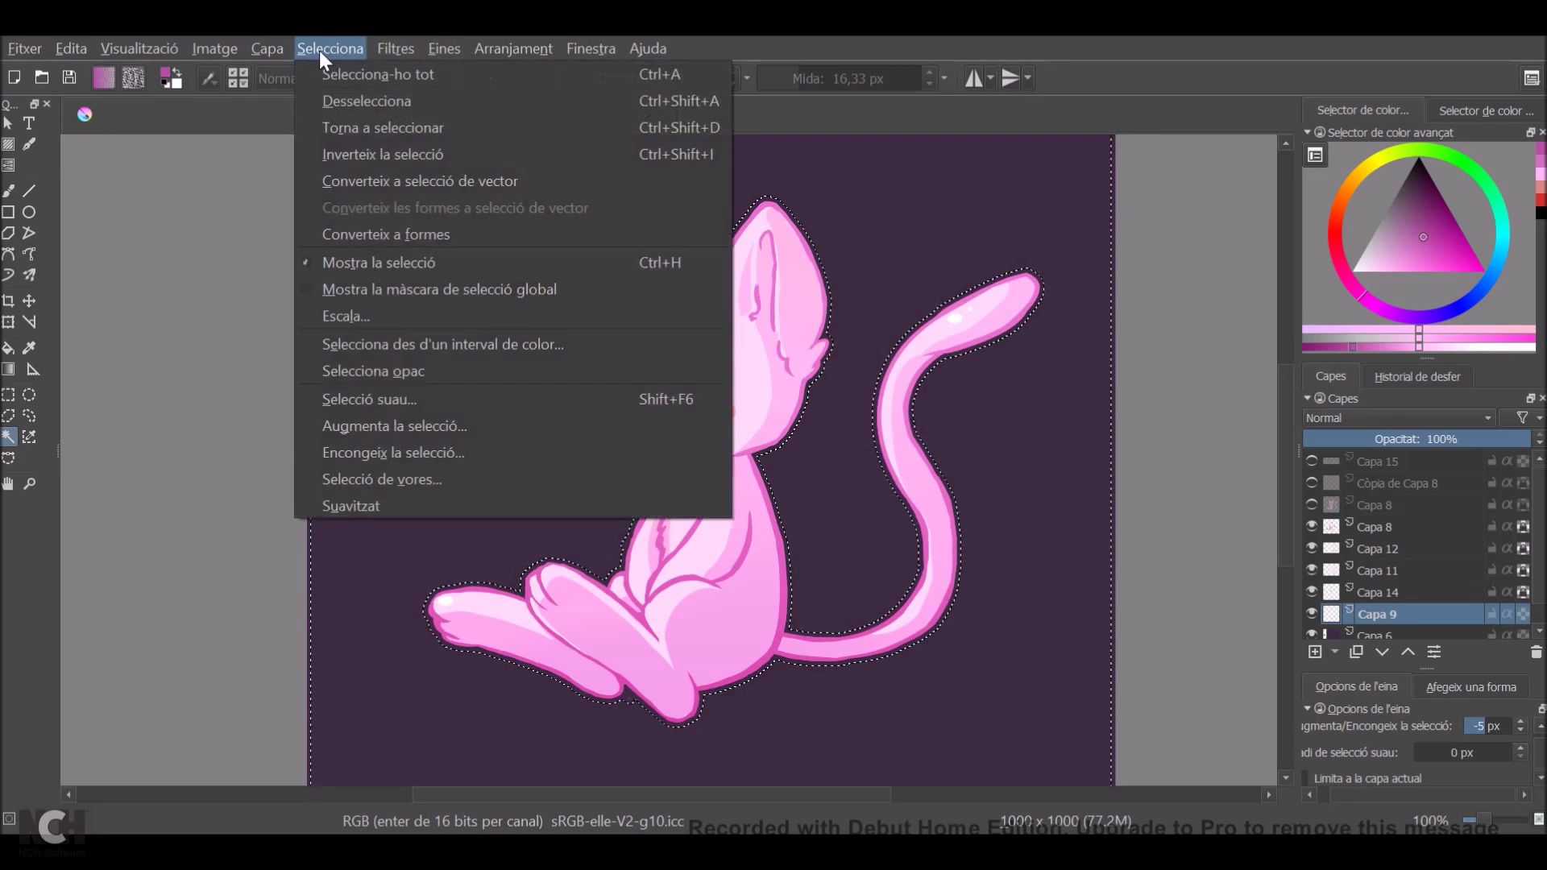
{"action": "left_click", "coordinate": [422, 153]}
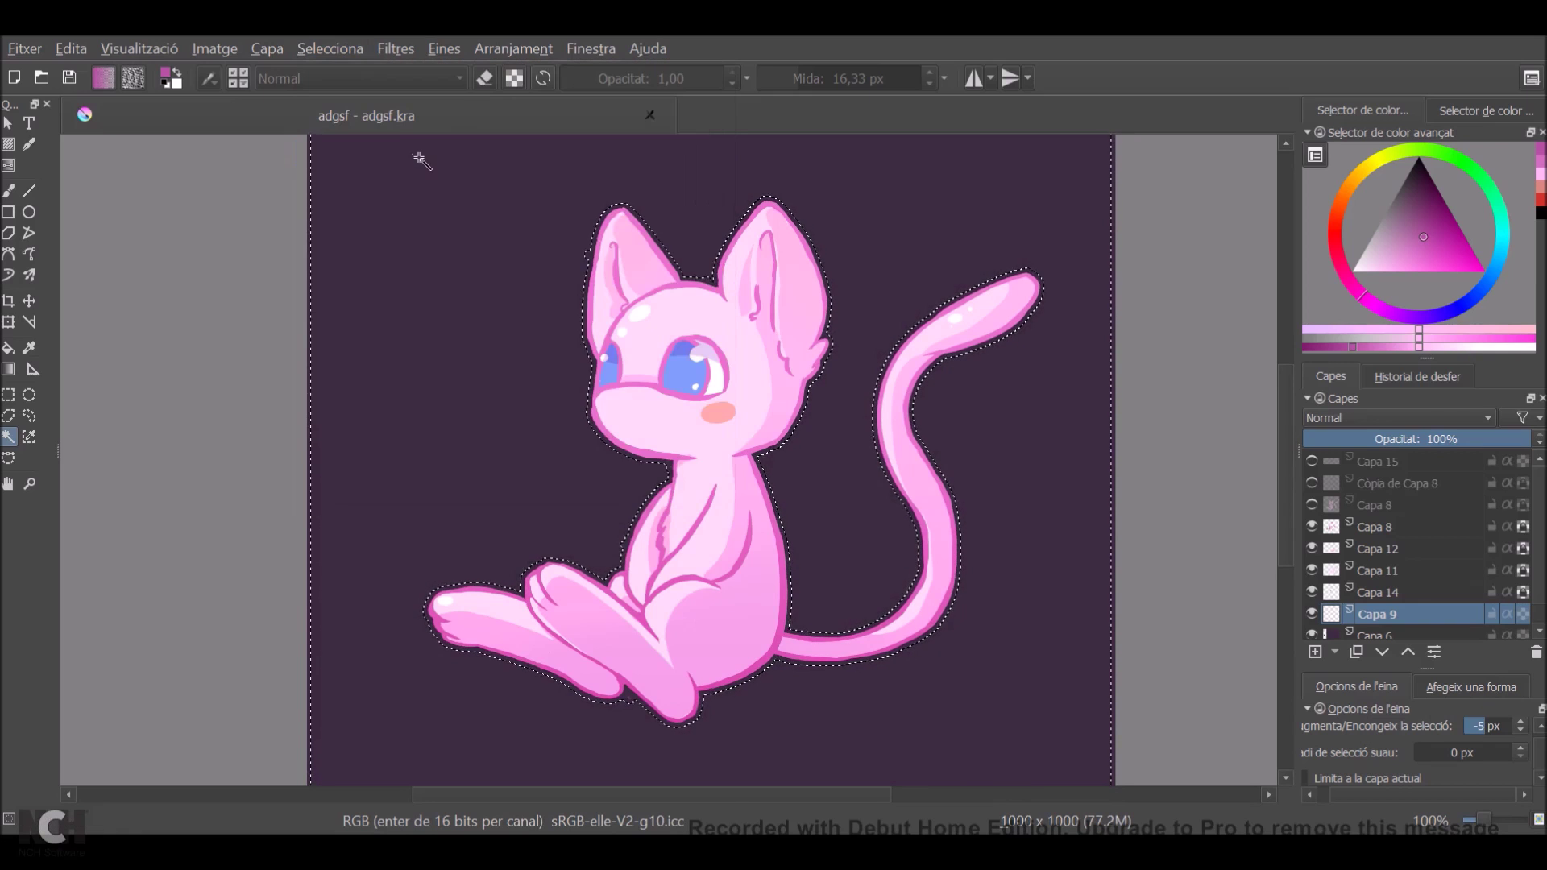
Fill the inverted selection near-white for the sticker outline, then deselect.
{"action": "key", "text": "b"}
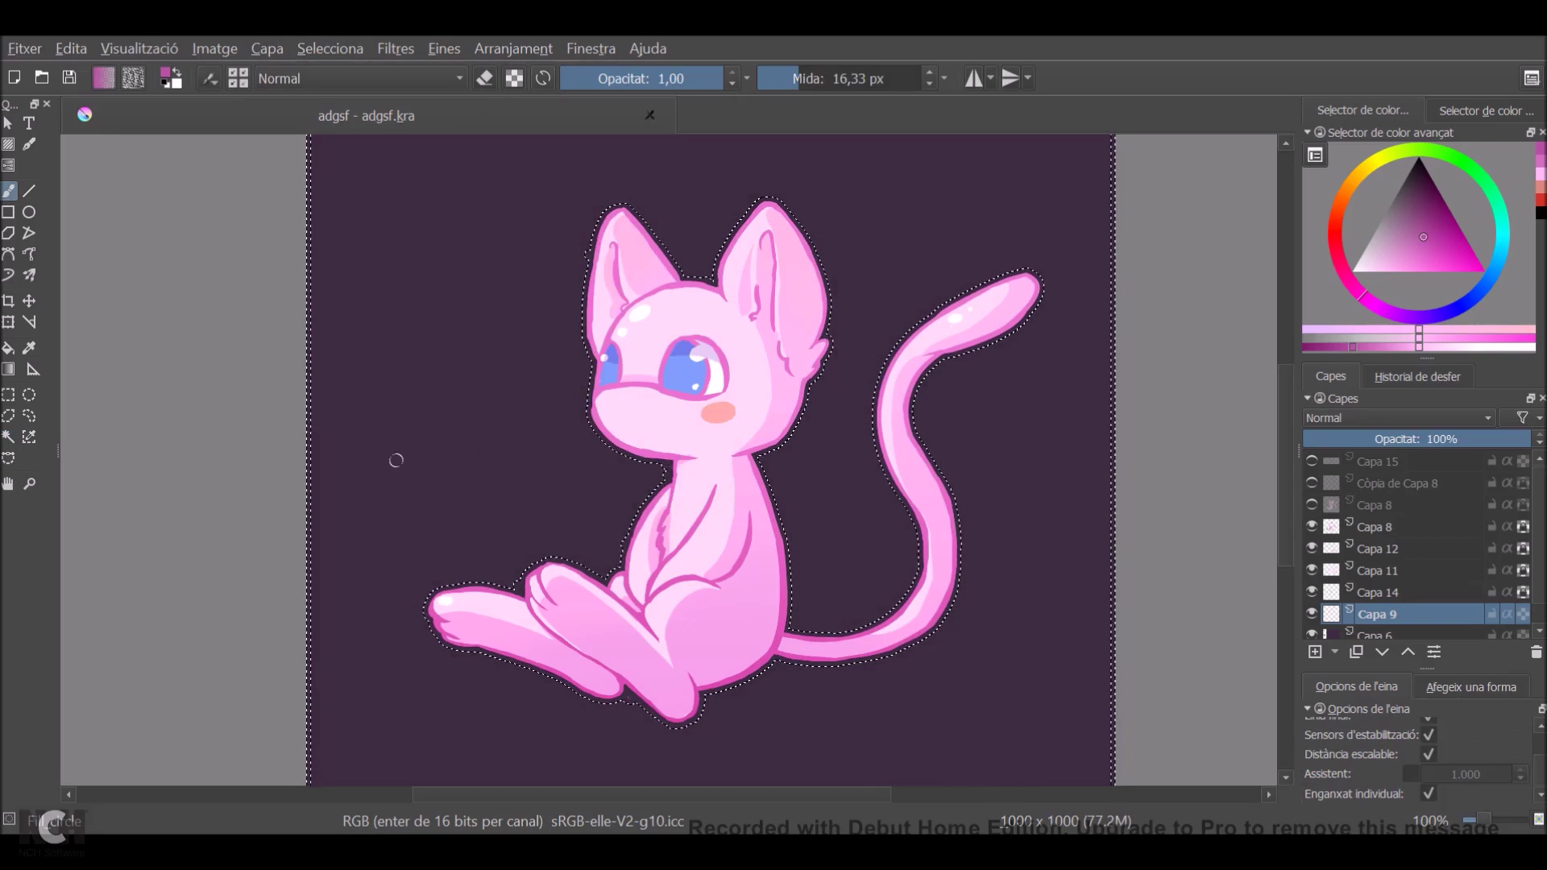
{"action": "left_click", "coordinate": [10, 349]}
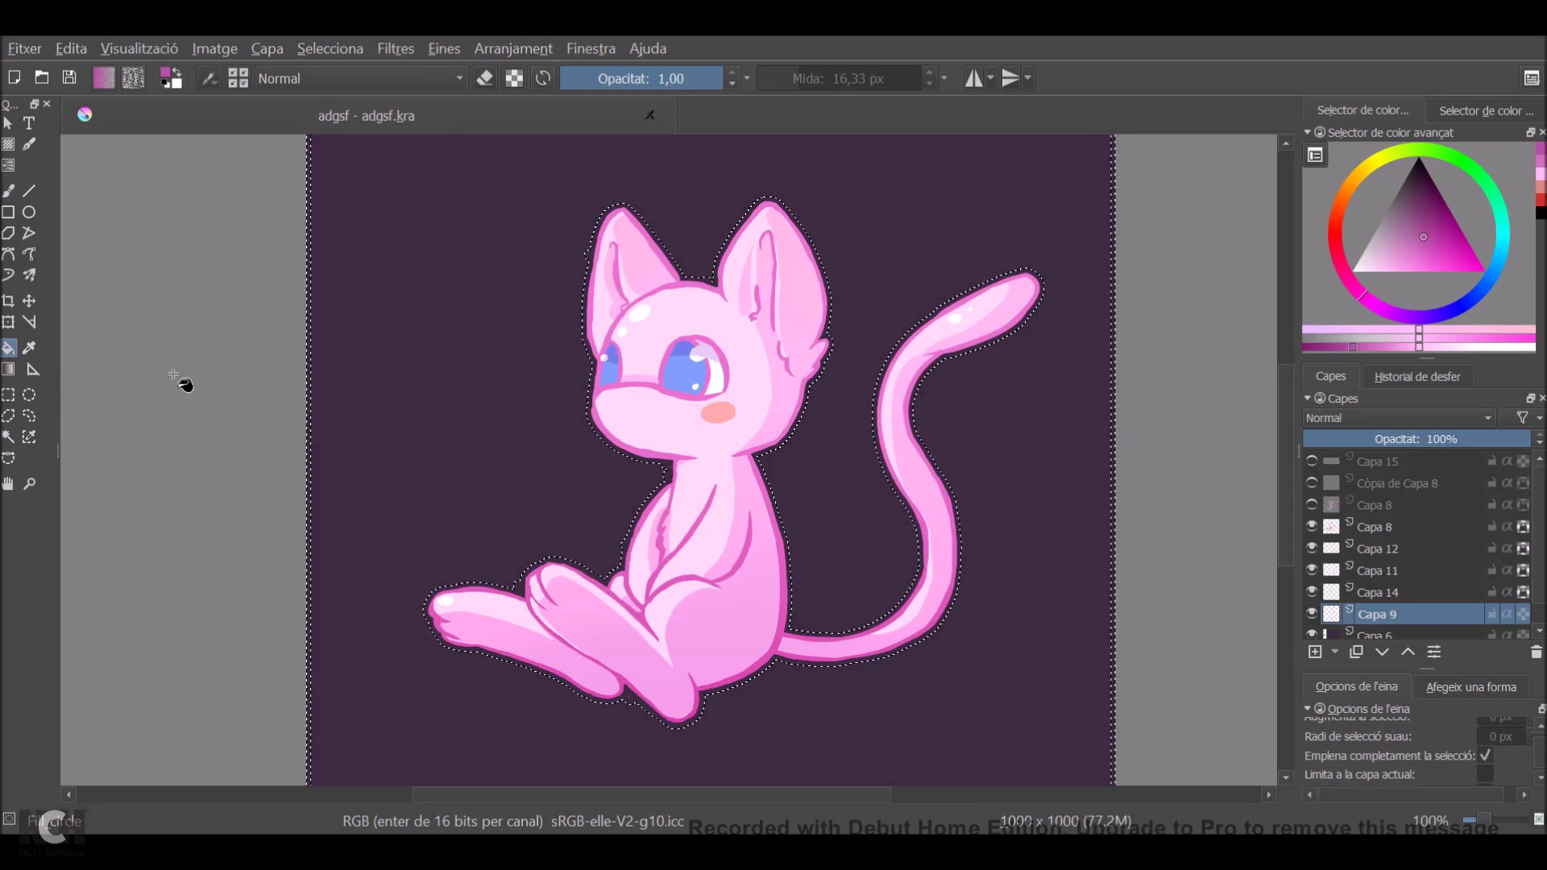
{"action": "left_click", "coordinate": [1356, 271]}
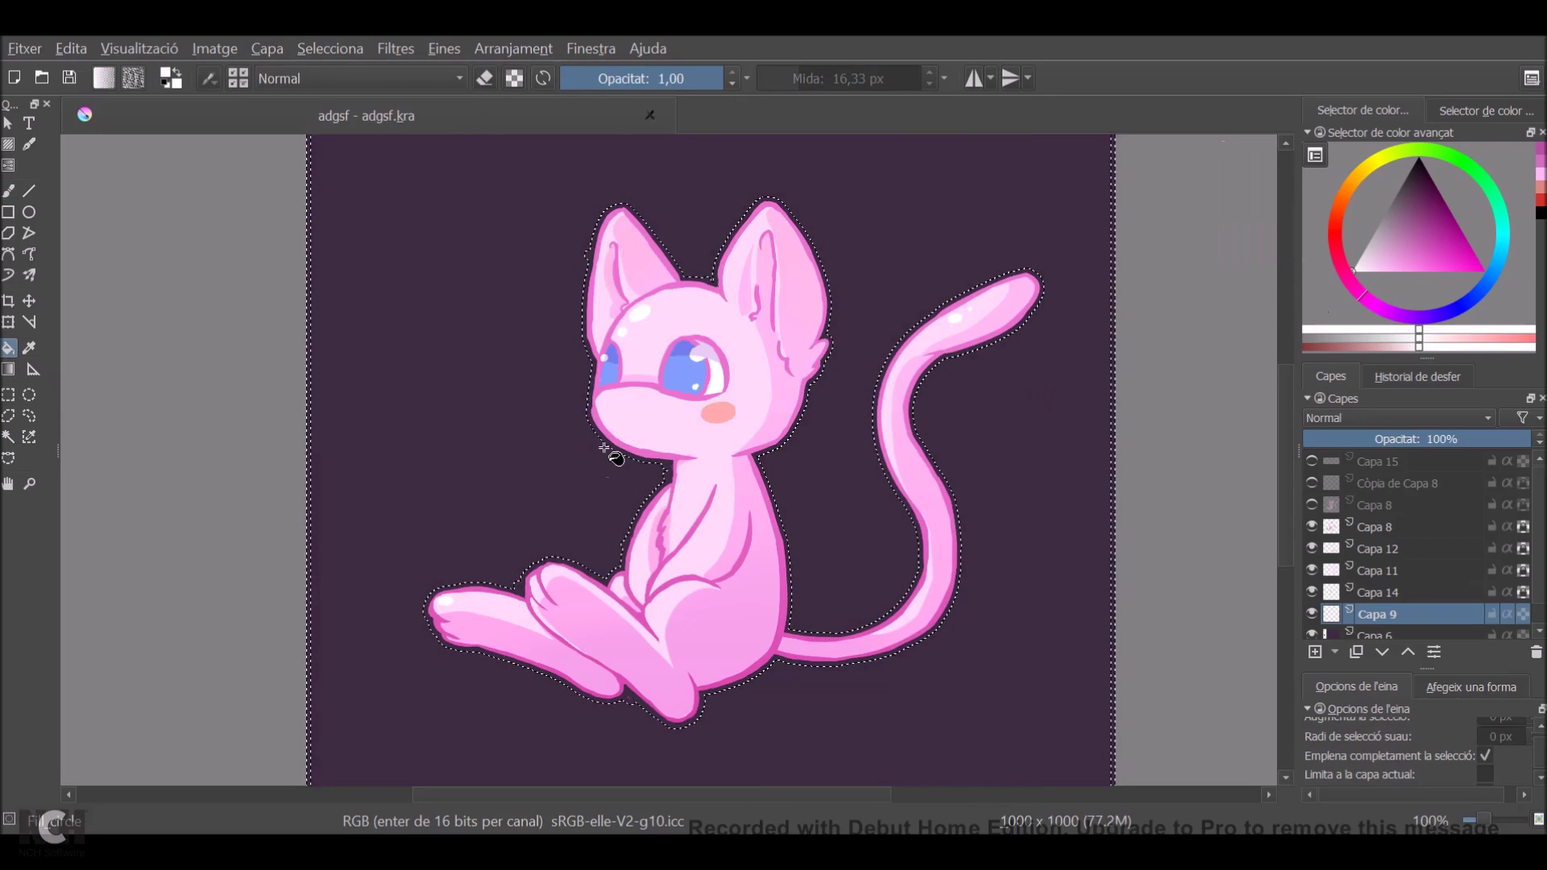
{"action": "left_click", "coordinate": [693, 399]}
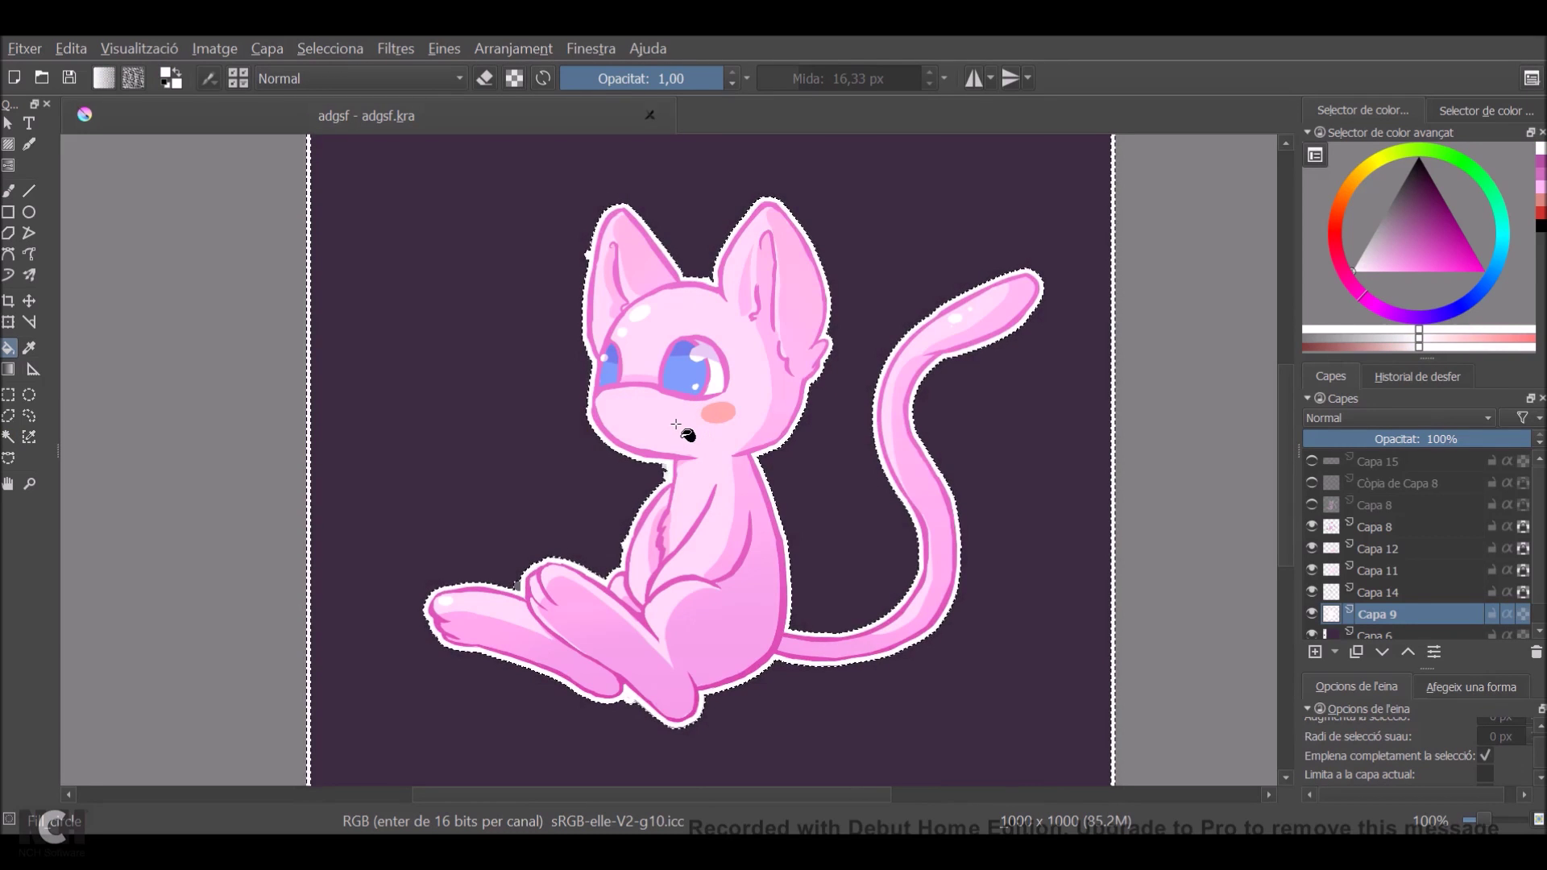
{"action": "key", "text": "ctrl+shift+a"}
{"action": "key", "text": "b"}
{"action": "scroll", "coordinate": [478, 452], "scroll_direction": "down", "scroll_amount": 1}
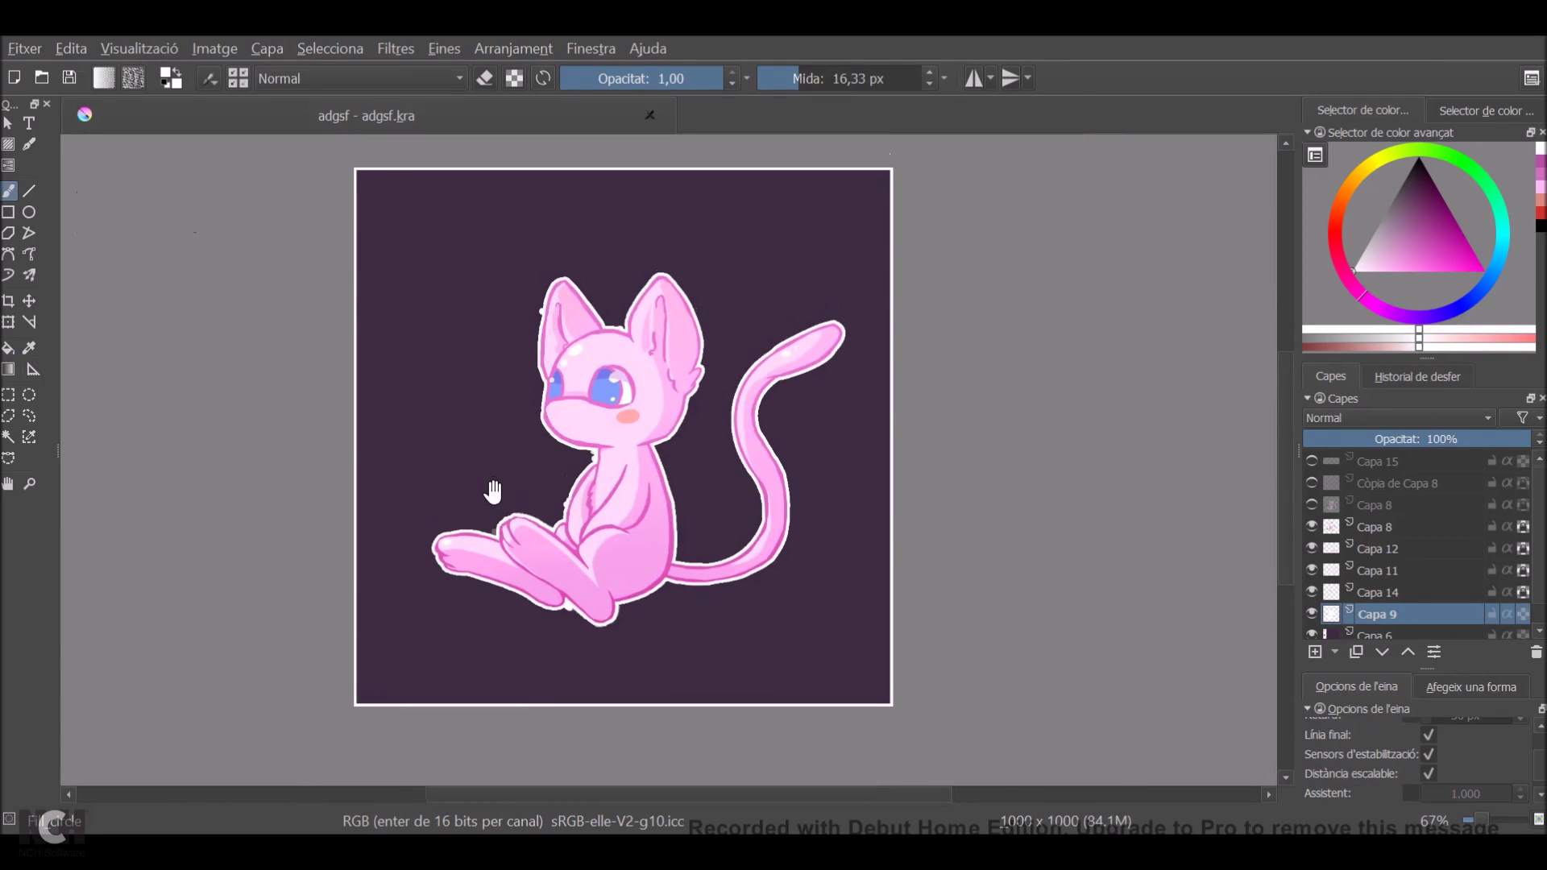
Fit the canvas in view and draw a loose freehand selection loop around the cat.
{"action": "scroll", "coordinate": [480, 489], "scroll_direction": "up", "scroll_amount": 1}
{"action": "key", "text": "minus"}
{"action": "key", "text": "ctrl+r"}
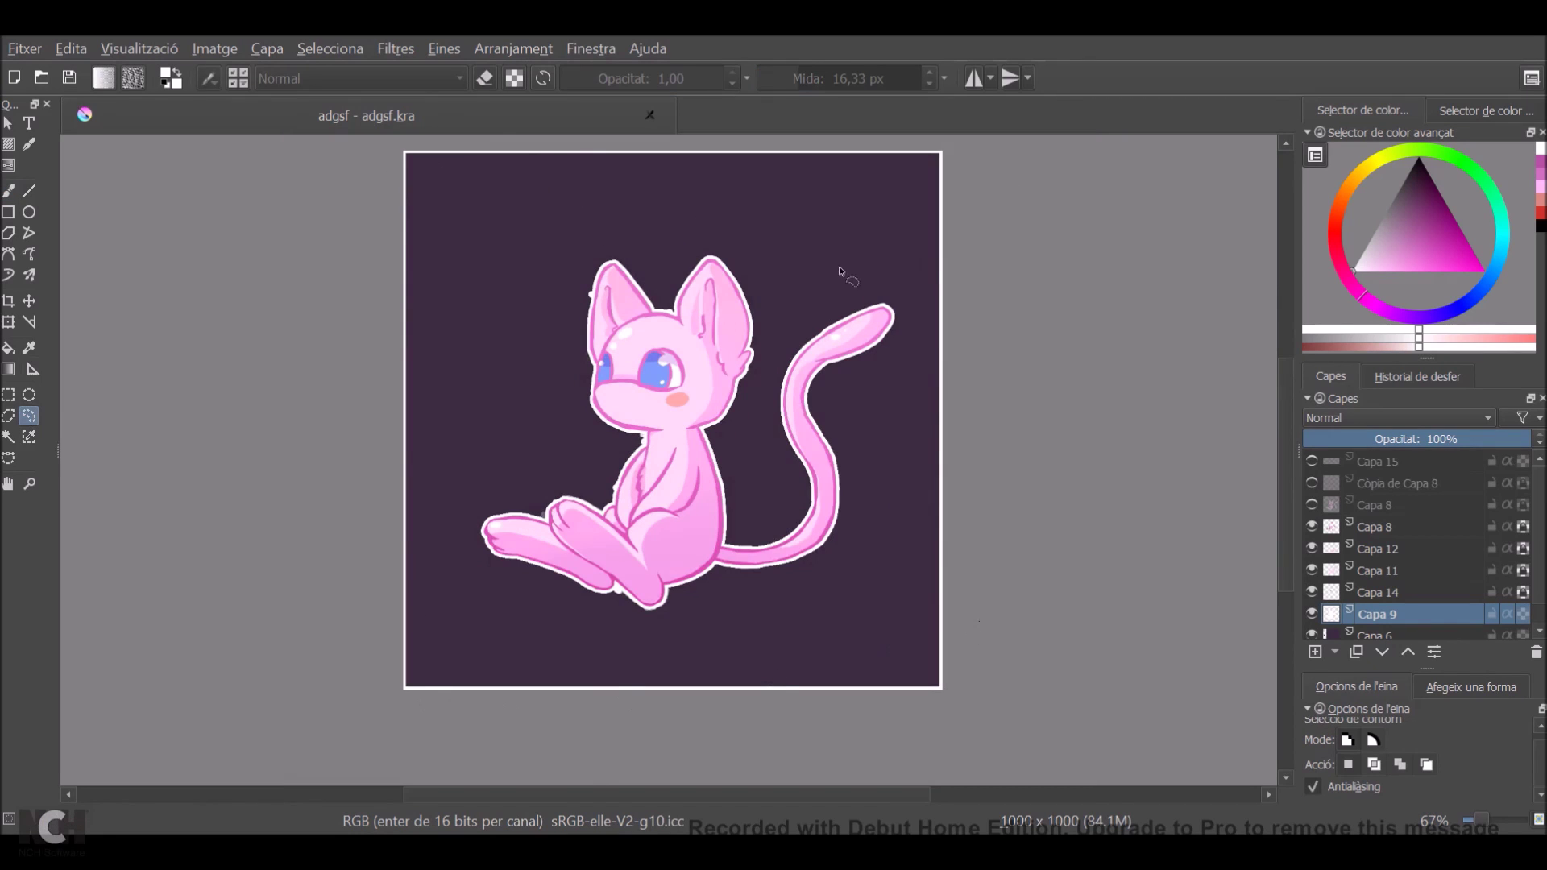
{"action": "mouse_move", "coordinate": [766, 225]}
{"action": "left_mouse_down"}
{"action": "mouse_move", "coordinate": [640, 212]}
{"action": "mouse_move", "coordinate": [446, 453]}
{"action": "mouse_move", "coordinate": [460, 590]}
{"action": "mouse_move", "coordinate": [568, 636]}
{"action": "mouse_move", "coordinate": [774, 625]}
{"action": "mouse_move", "coordinate": [867, 451]}
{"action": "left_mouse_up"}
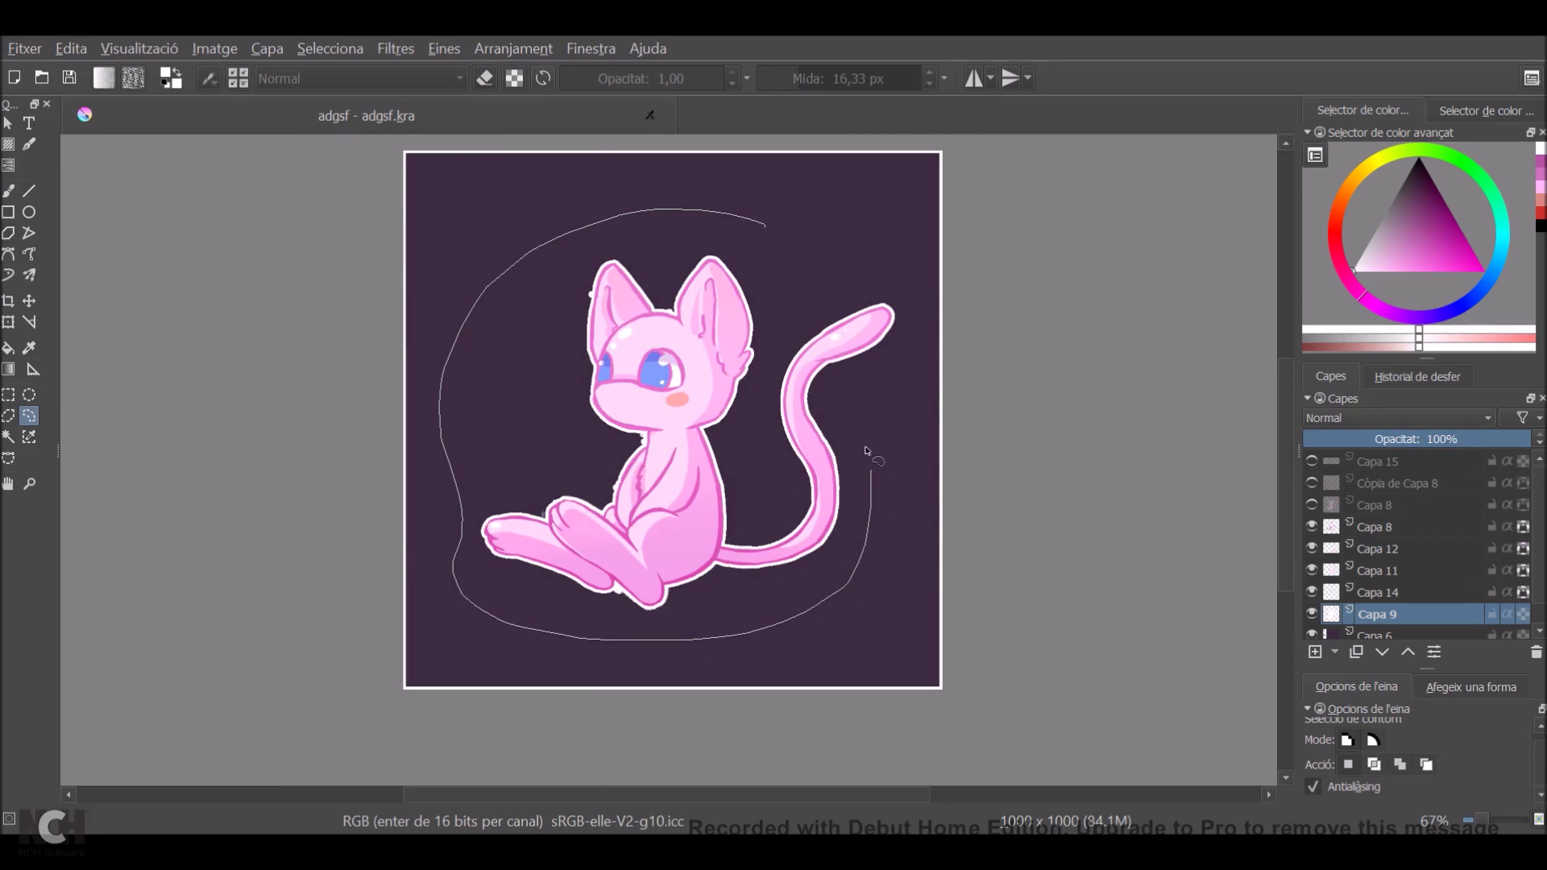
{"action": "left_click_drag", "start_coordinate": [918, 318], "coordinate": [769, 224]}
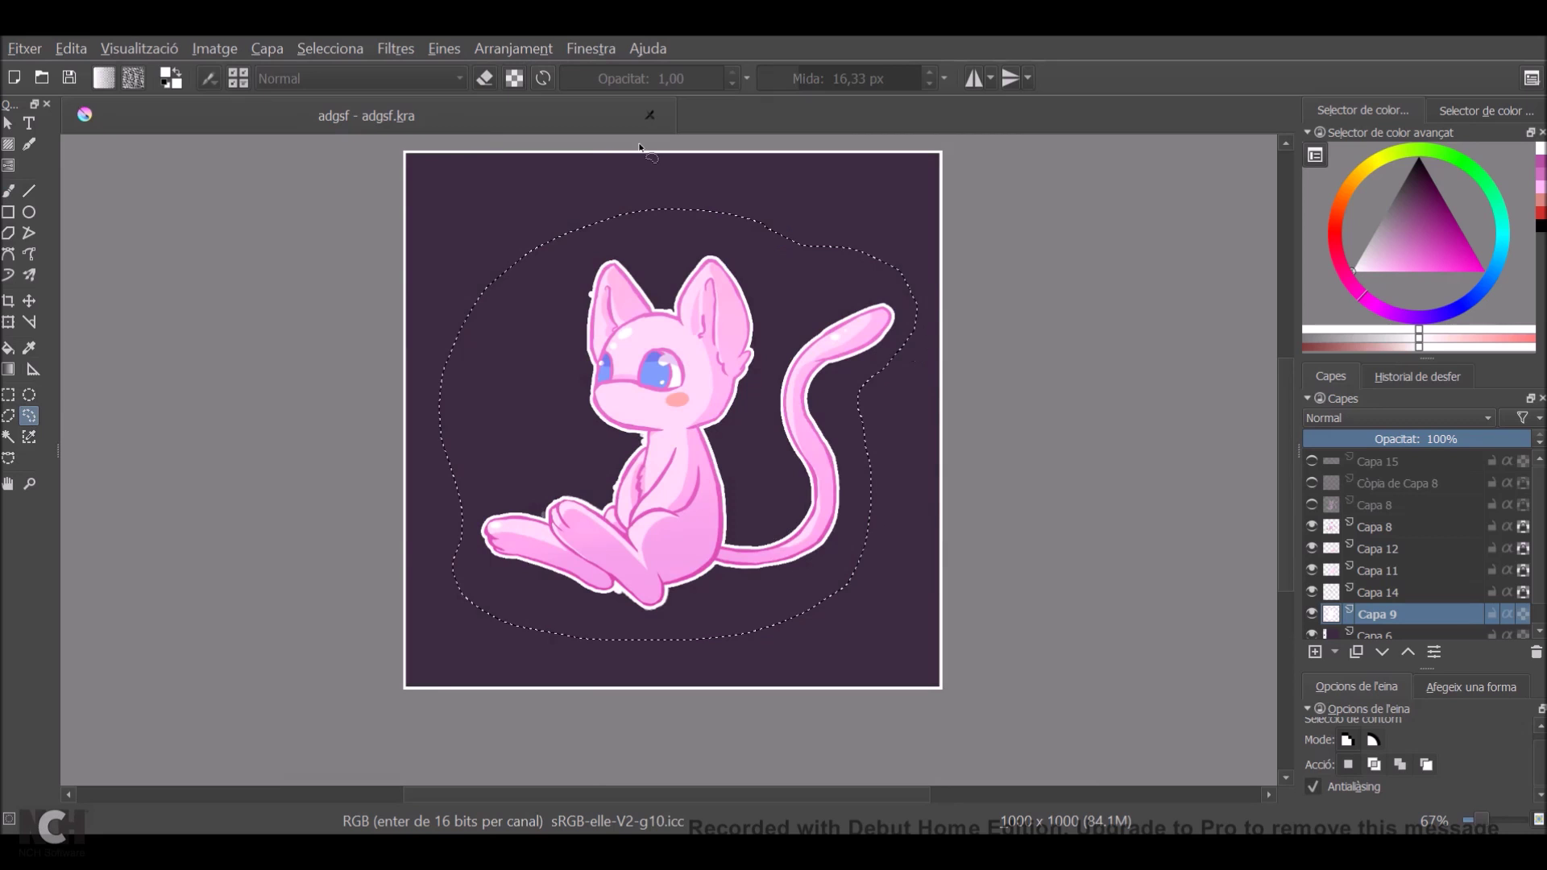
Invert the selection, clear the stray white near the canvas edges, then deselect and return to the brush.
{"action": "left_click", "coordinate": [337, 47]}
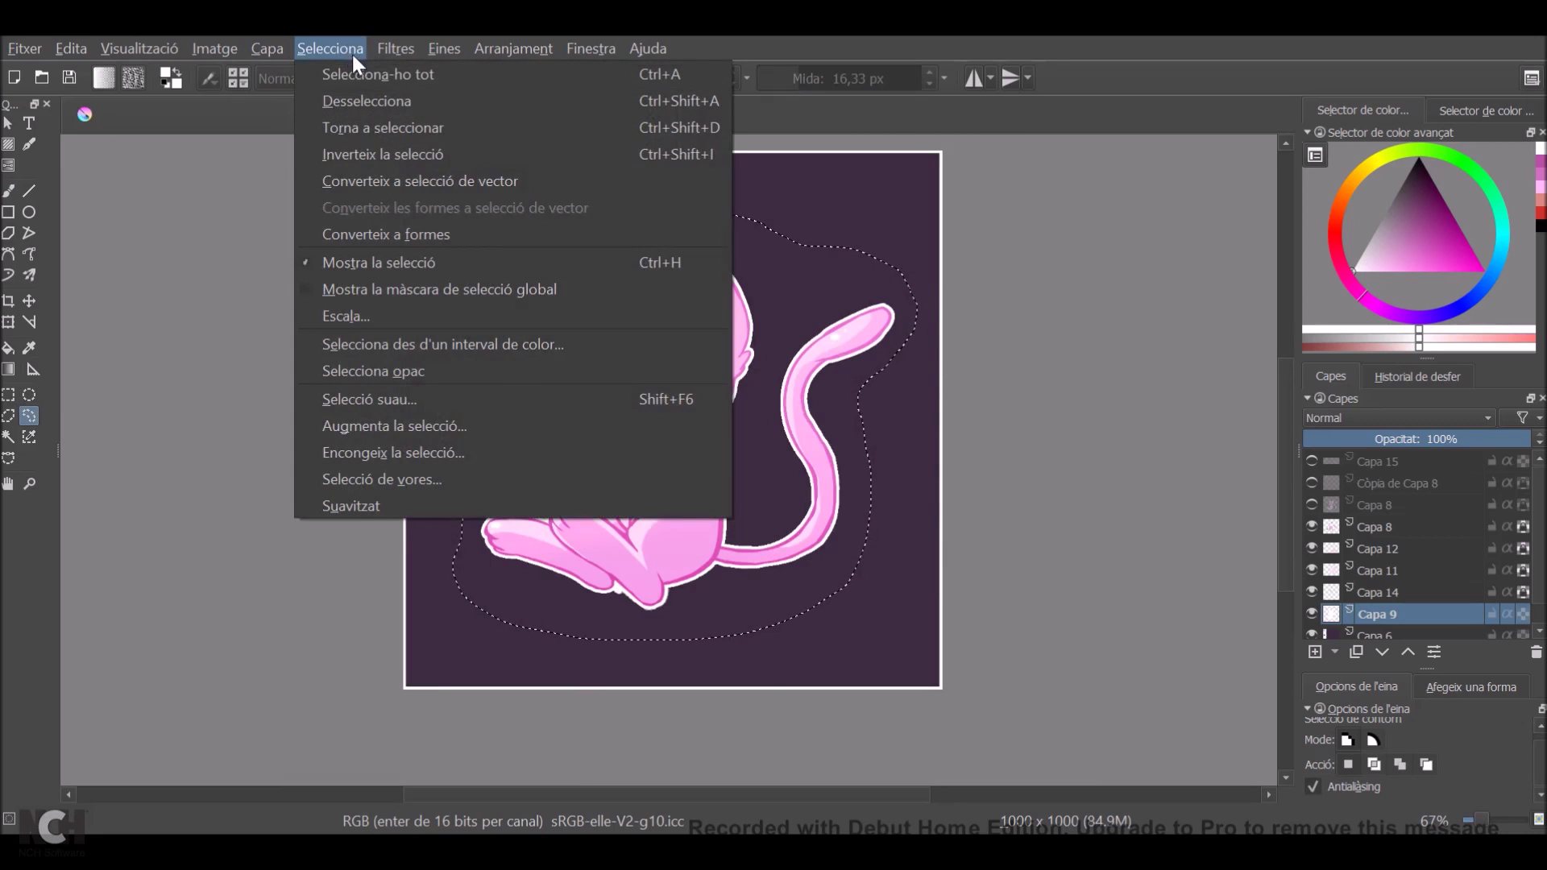
{"action": "left_click", "coordinate": [387, 153]}
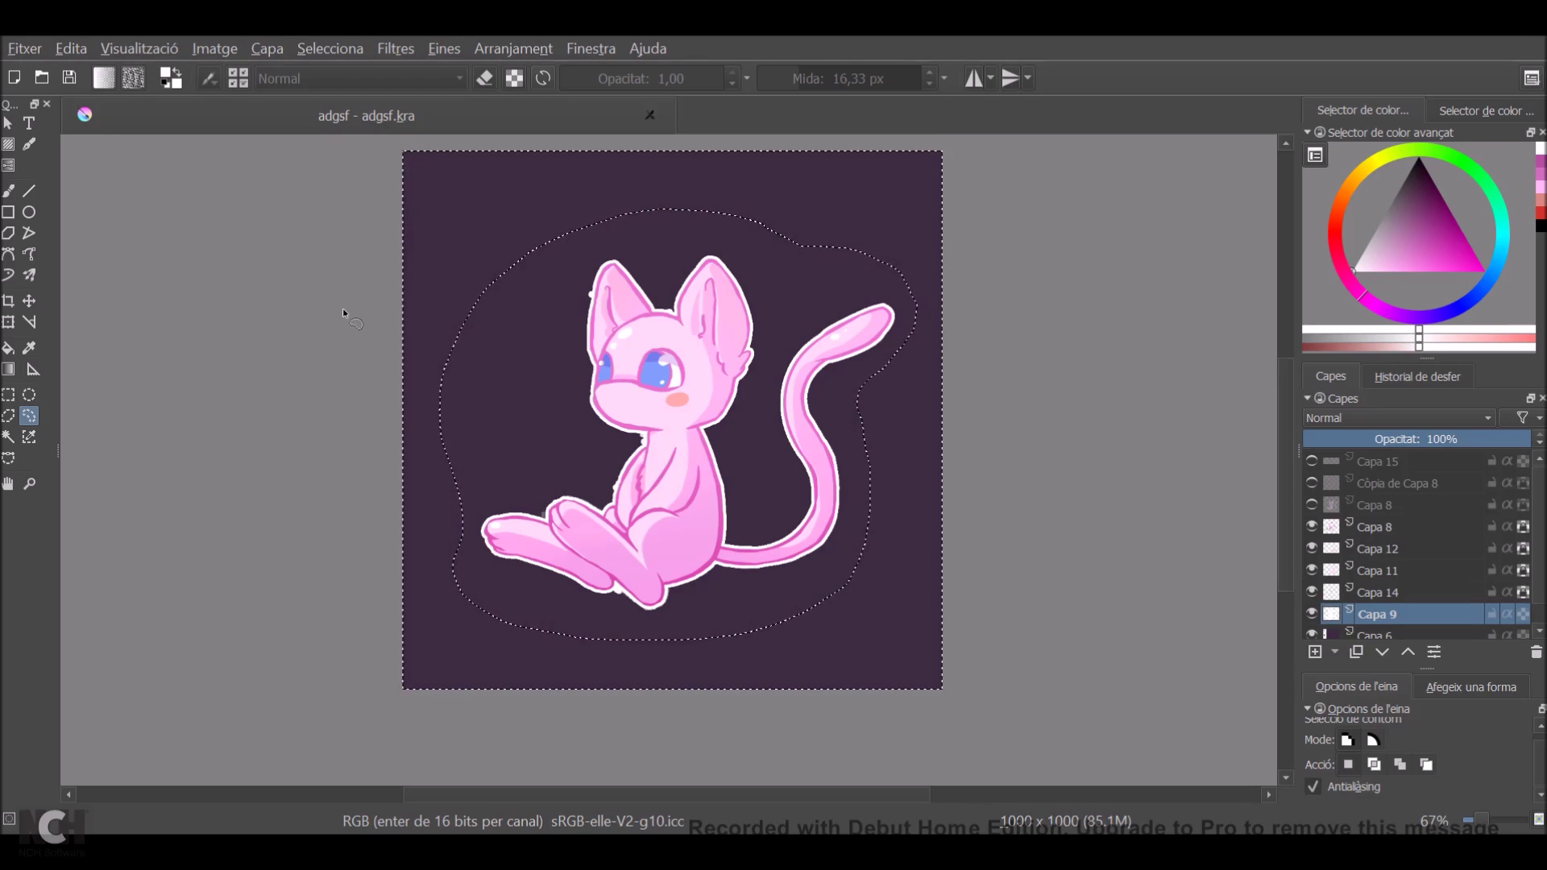
{"action": "key", "text": "ctrl+shift+a"}
{"action": "key", "text": "b"}
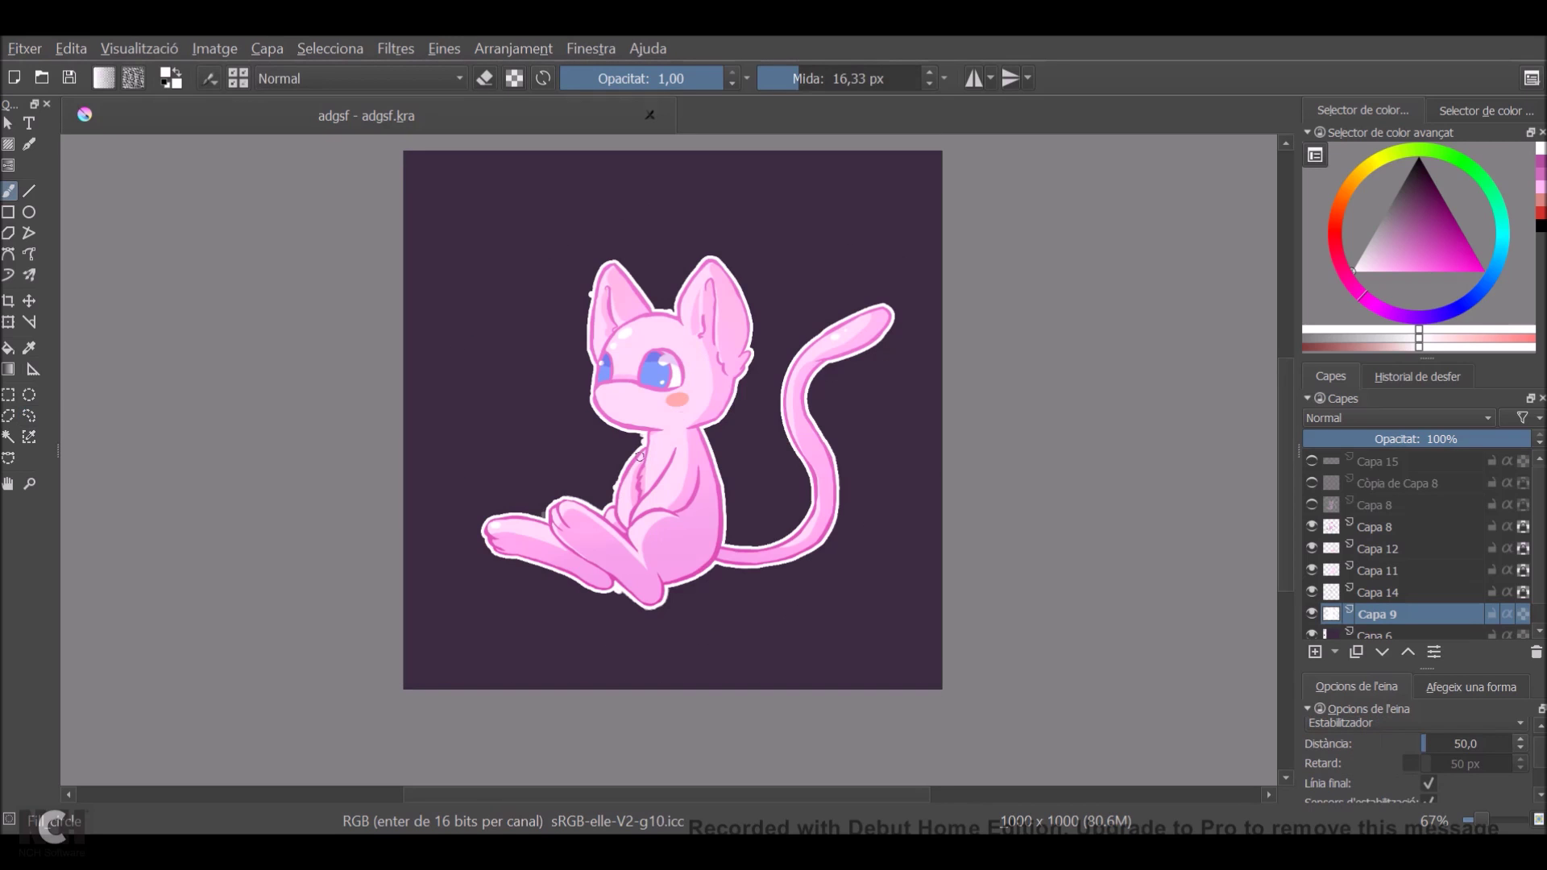
{"action": "scroll", "coordinate": [586, 312], "scroll_direction": "up", "scroll_amount": 4}
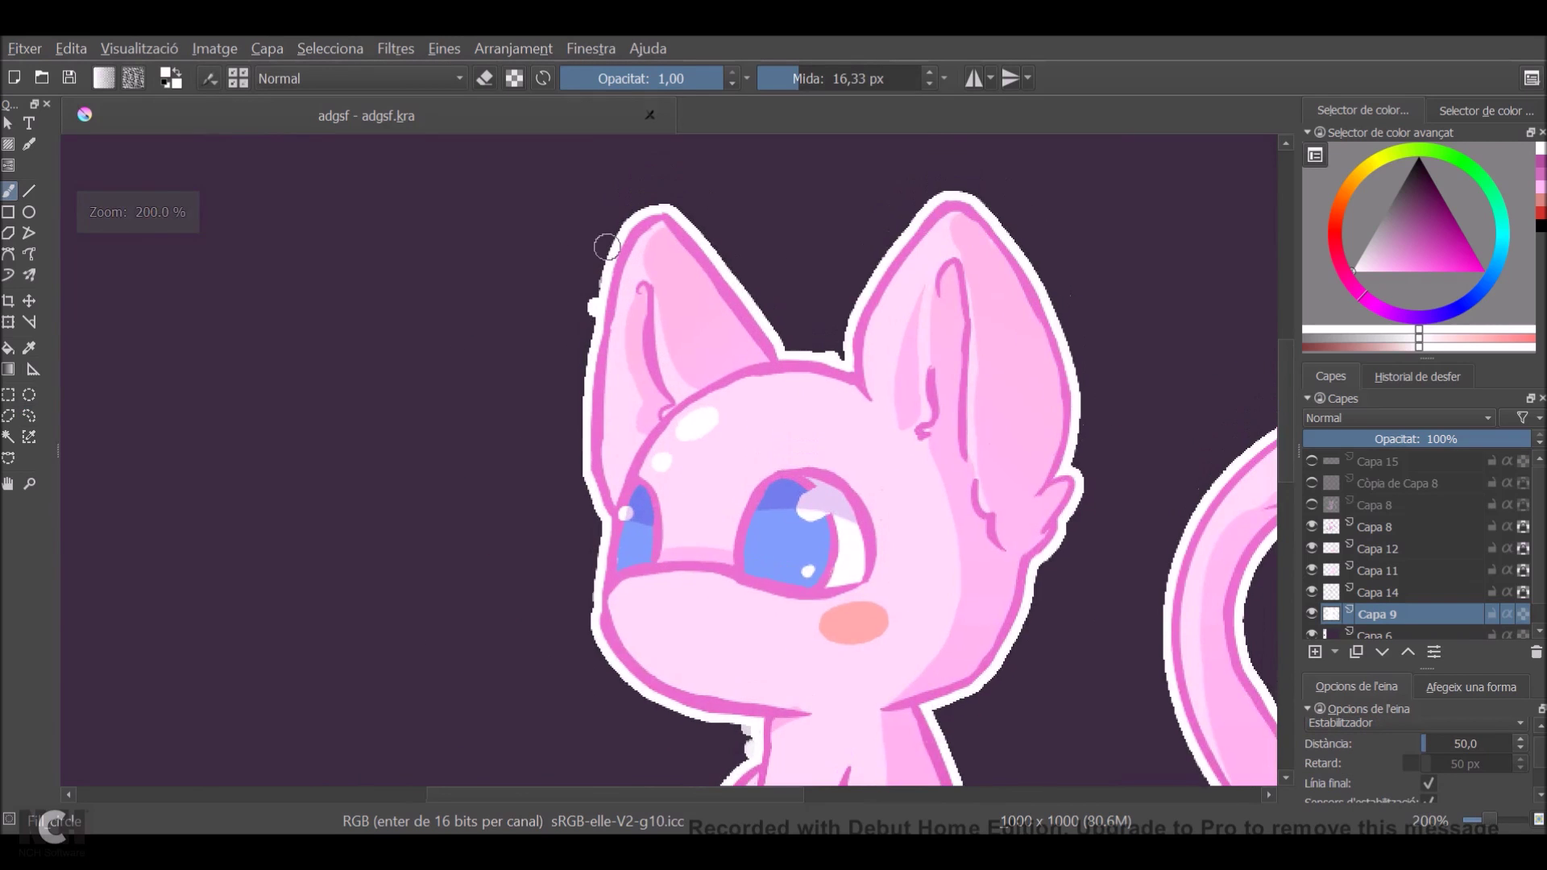
Zoom in and erase the white specks beside the cat's left ear, then restore normal brushing and zoom.
{"action": "scroll", "coordinate": [607, 246], "scroll_direction": "up", "scroll_amount": 1}
{"action": "key", "text": "e"}
{"action": "mouse_move", "coordinate": [580, 297]}
{"action": "left_mouse_down"}
{"action": "mouse_move", "coordinate": [579, 361]}
{"action": "mouse_move", "coordinate": [590, 289]}
{"action": "left_mouse_up"}
{"action": "key", "text": "e"}
{"action": "key", "text": "1"}
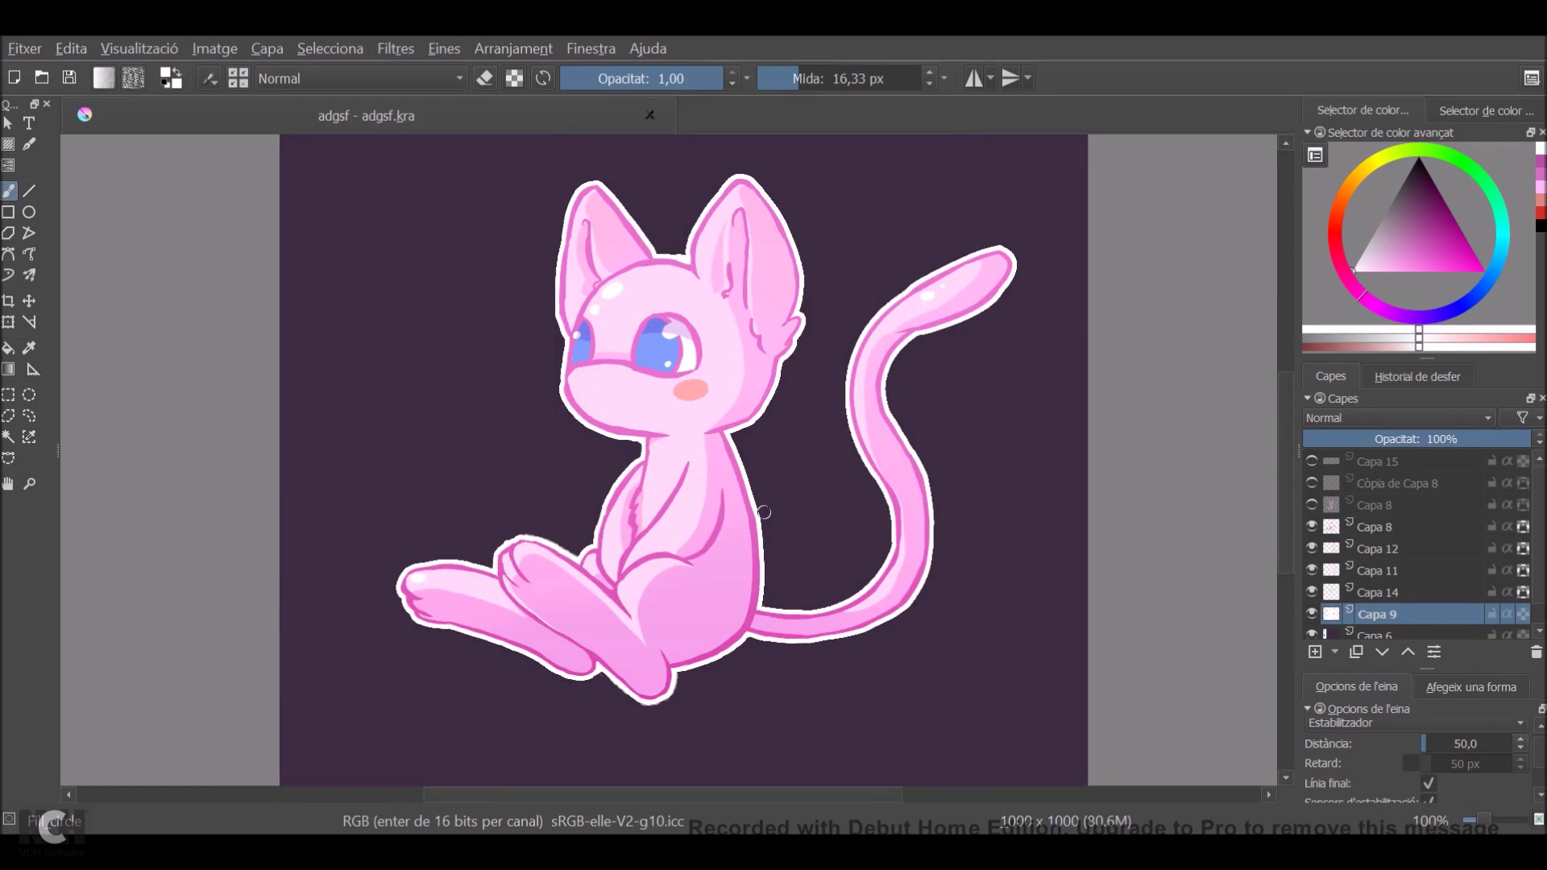